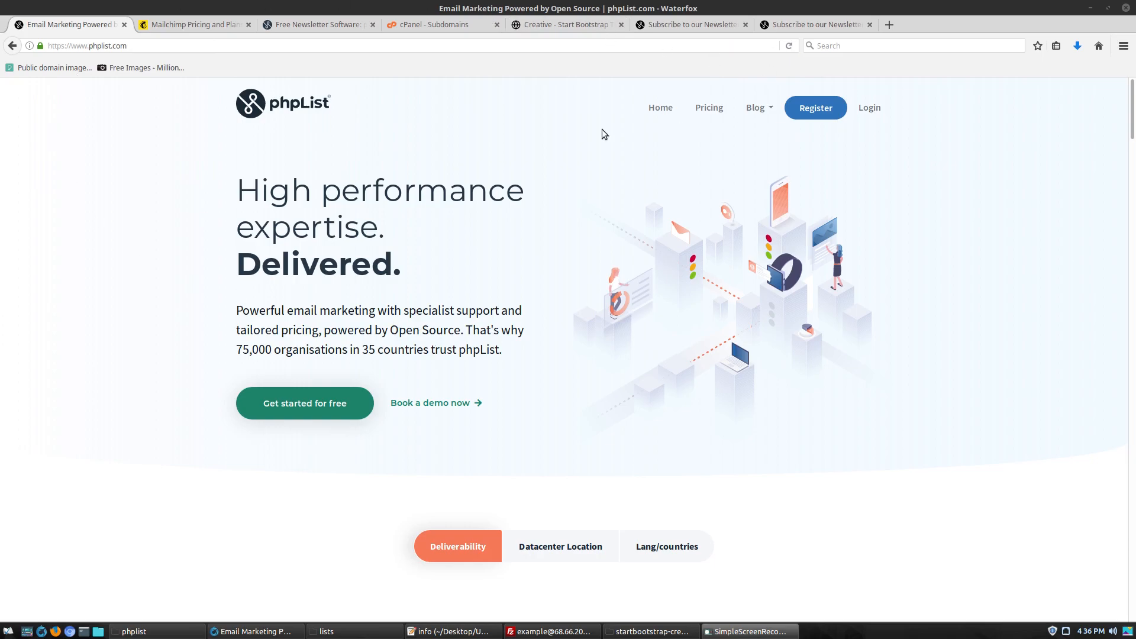
Open the phpList.com Pricing Overview page
scroll(467, 180, down, 6)
scroll(468, 180, up, 6)
click(705, 108)
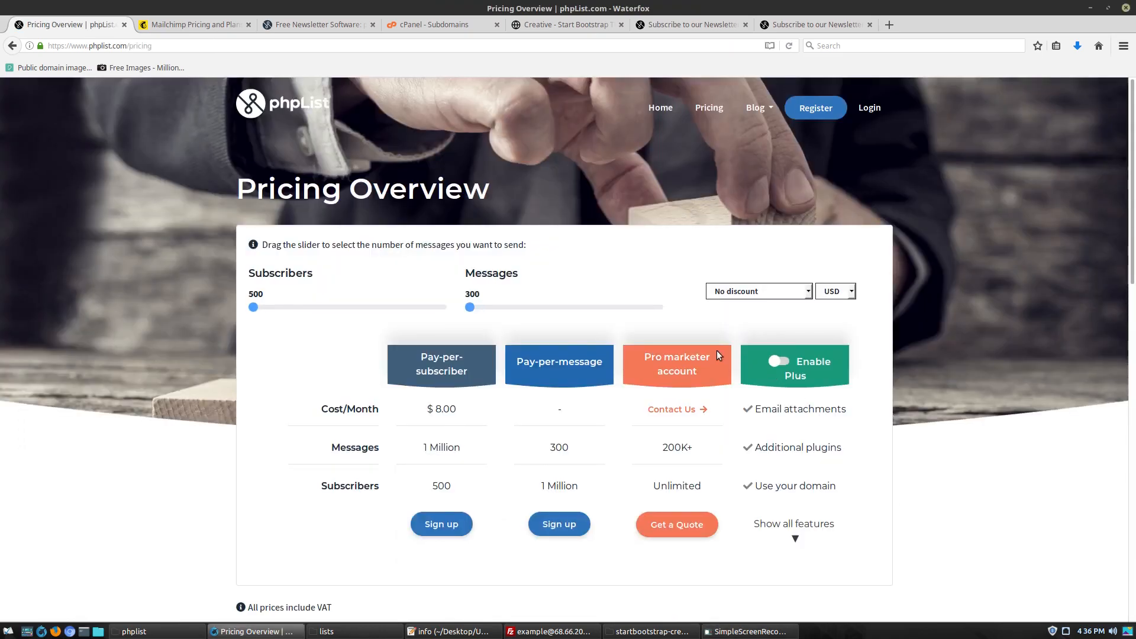
scroll(210, 346, down, 2)
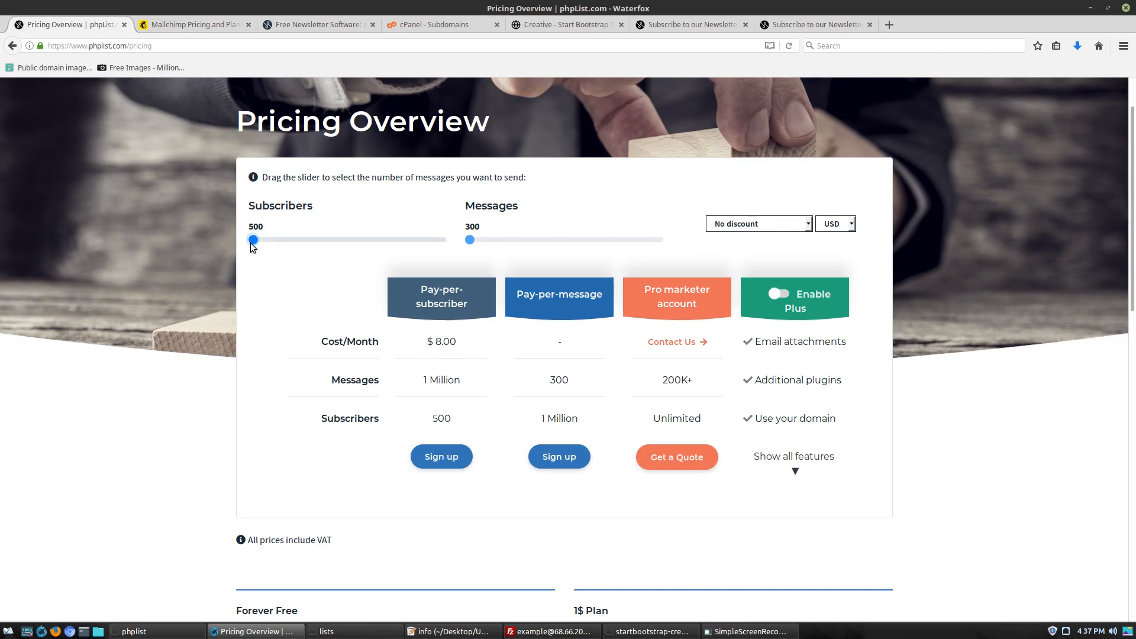
Compare monthly costs for 1,000, 2,500 and over 100,000 subscribers, then reset to 500
drag(254, 241, 272, 247)
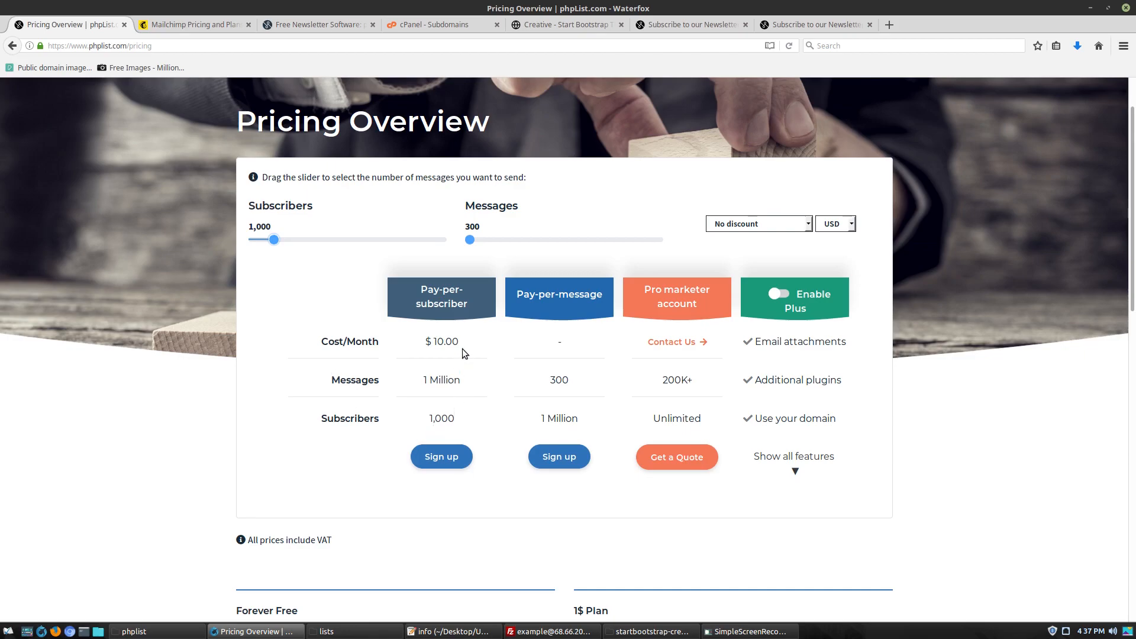
click(295, 240)
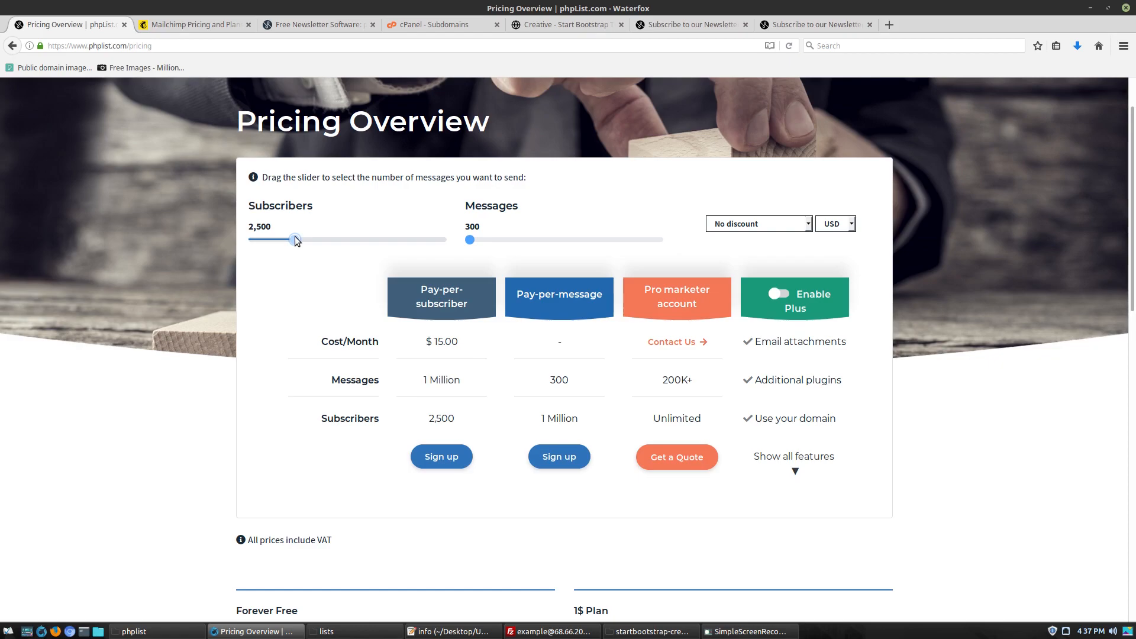
drag(297, 237, 428, 243)
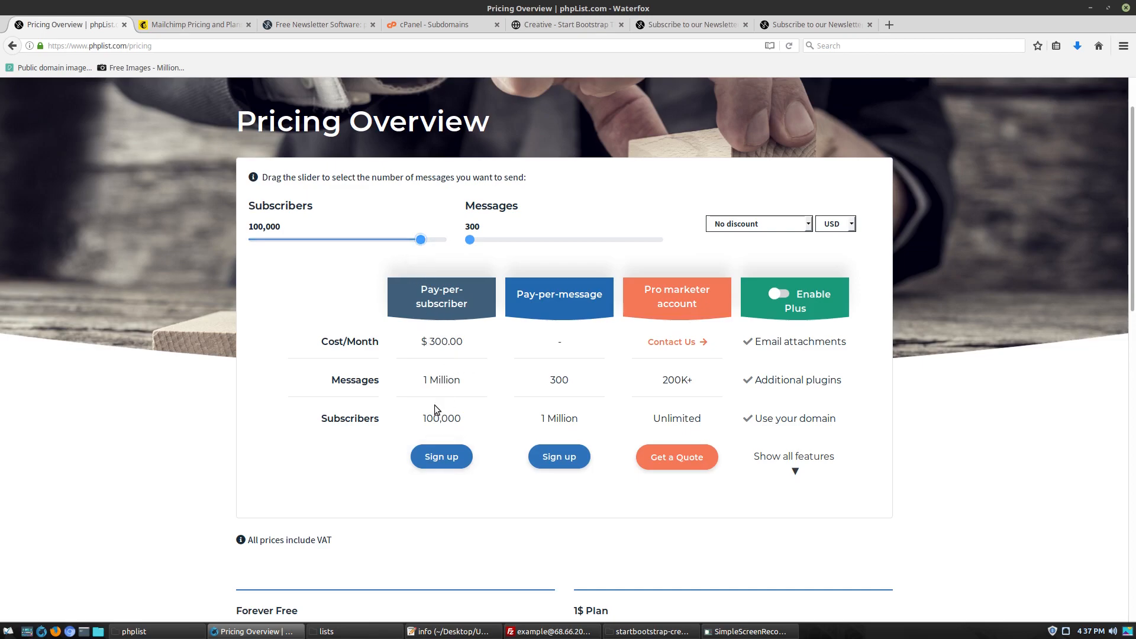
drag(420, 240, 241, 232)
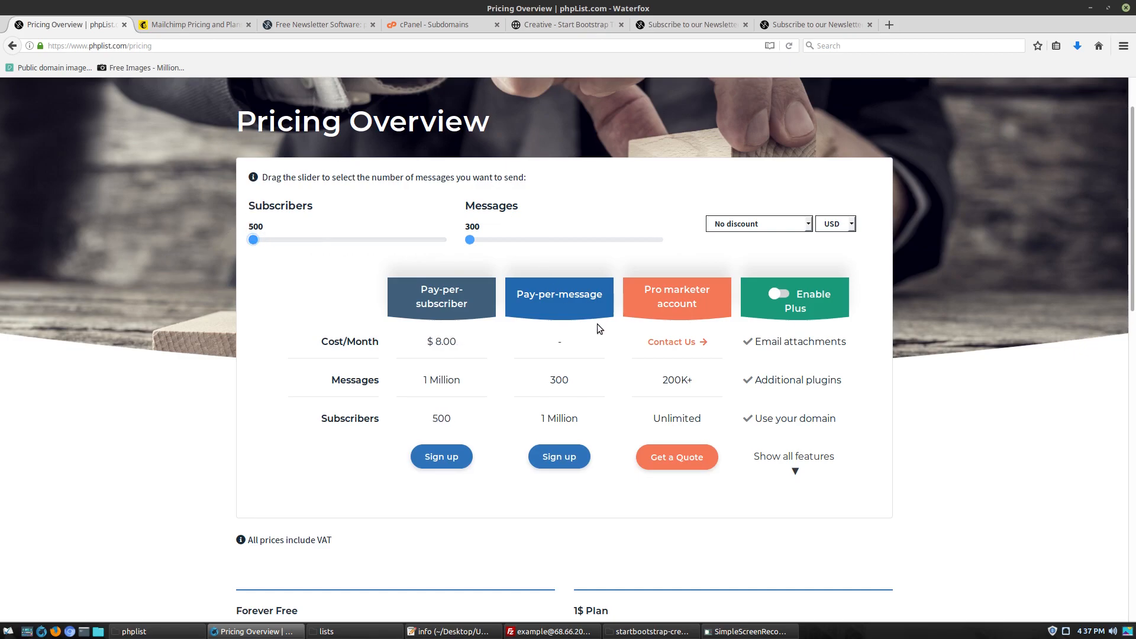
Vary the message count from 2,000 upward to compare monthly costs
drag(474, 241, 494, 245)
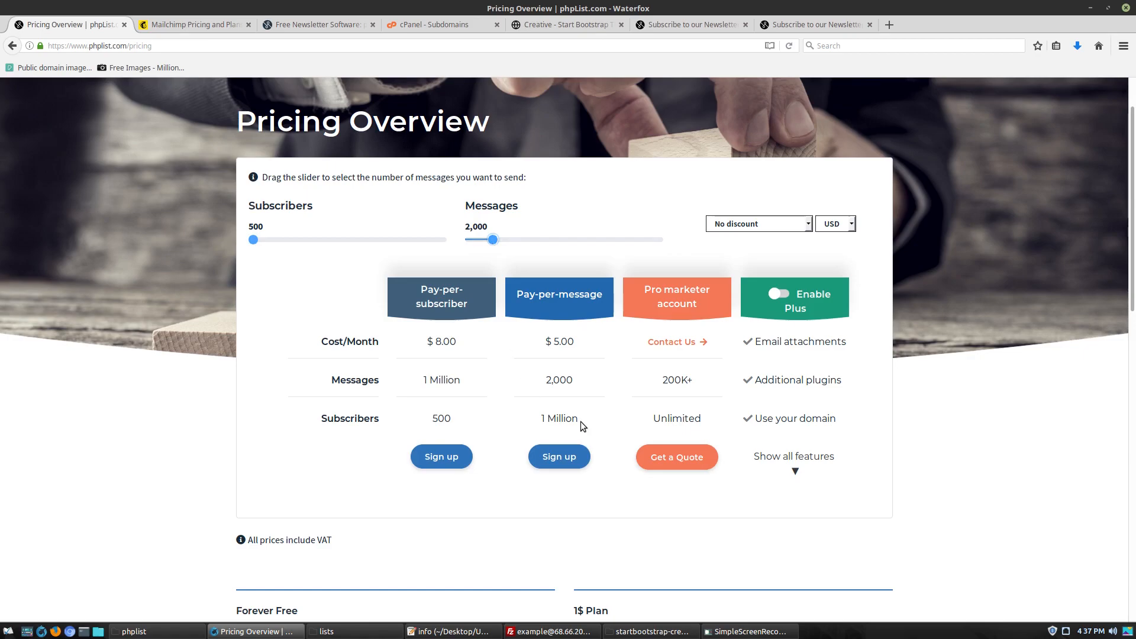
mouse_move(497, 243)
mouse_down()
mouse_move(673, 243)
mouse_move(491, 218)
mouse_move(504, 221)
mouse_up()
drag(505, 244, 470, 241)
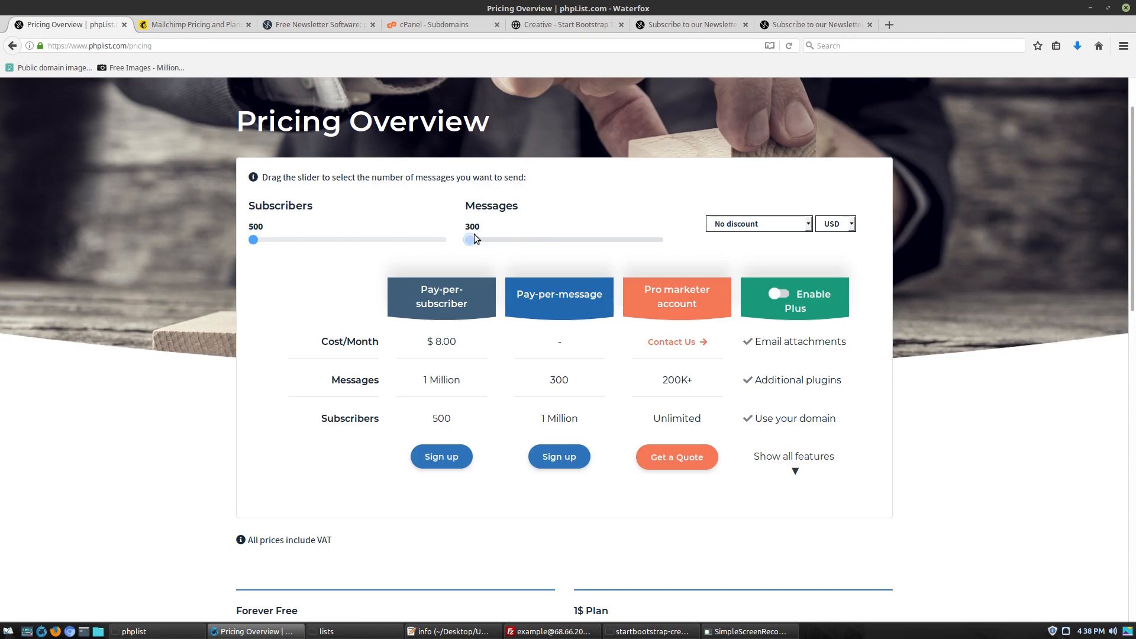
click(171, 26)
Check the Mailchimp Standard plan price for 2,500 contacts
scroll(888, 367, up, 3)
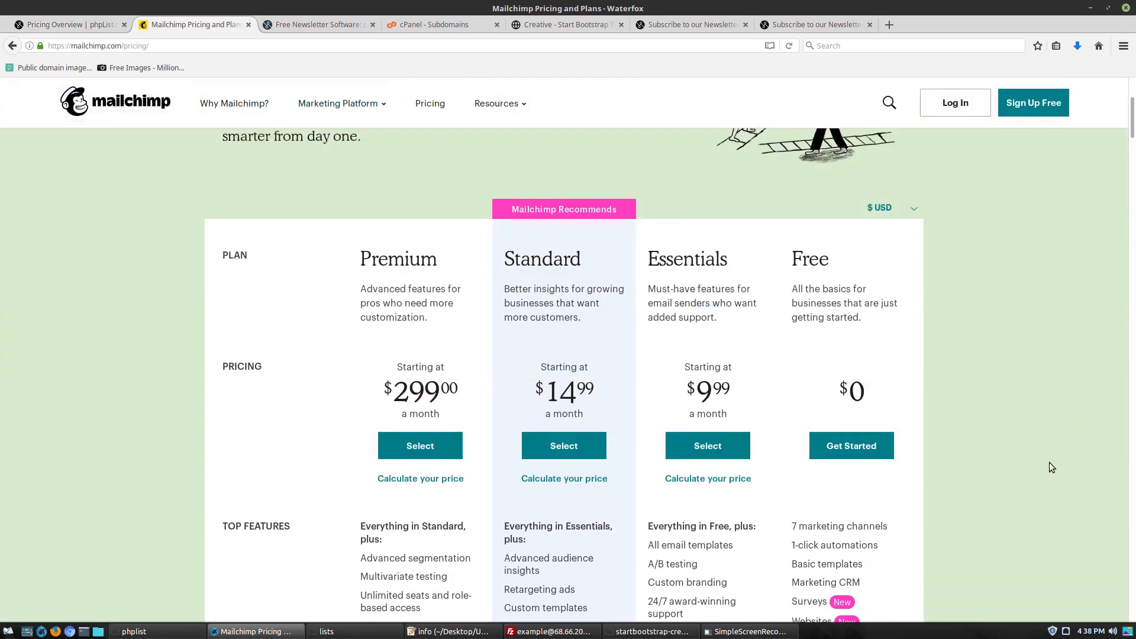
scroll(1049, 463, down, 2)
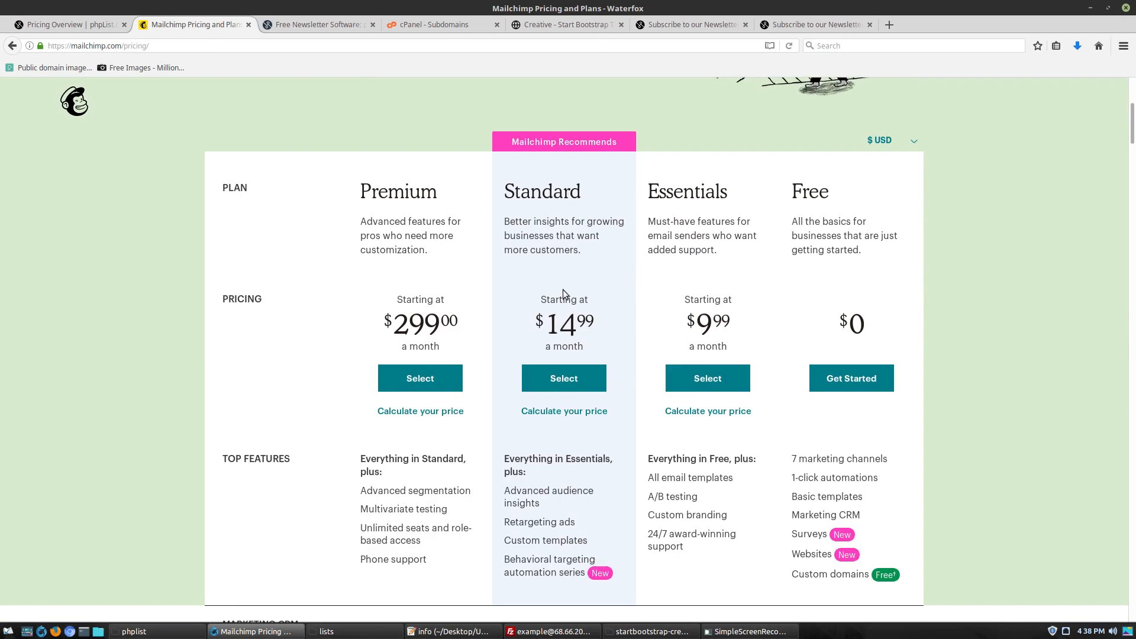
scroll(579, 331, down, 2)
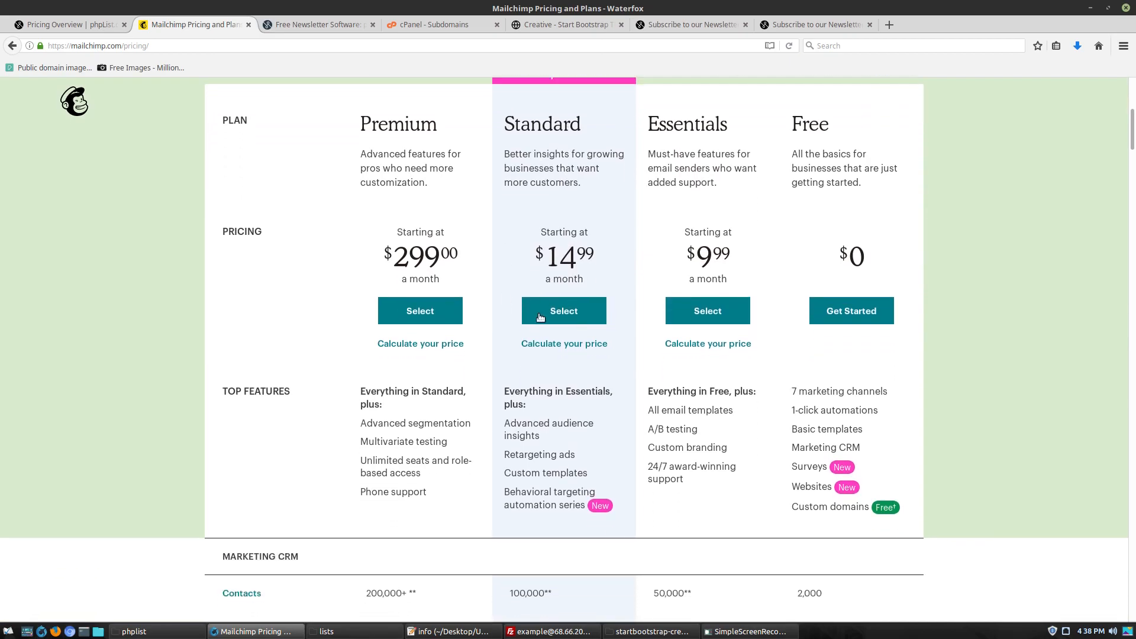
click(564, 344)
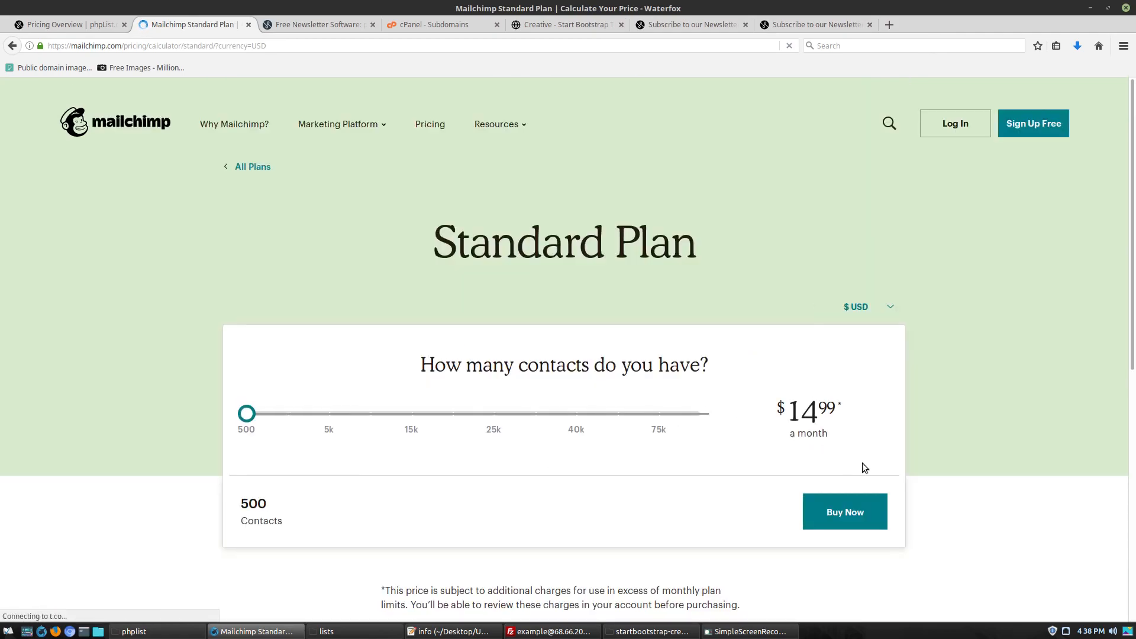
scroll(271, 352, down, 1)
drag(253, 381, 287, 380)
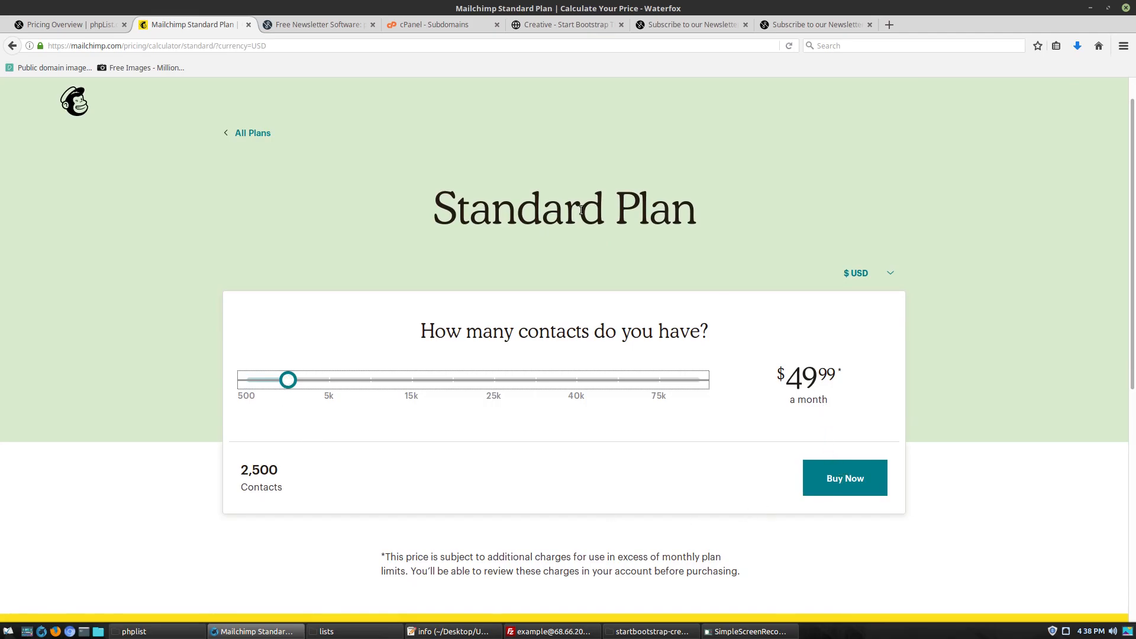
Set phpList subscribers to 2,500 for comparison, then close both pricing pages
click(21, 18)
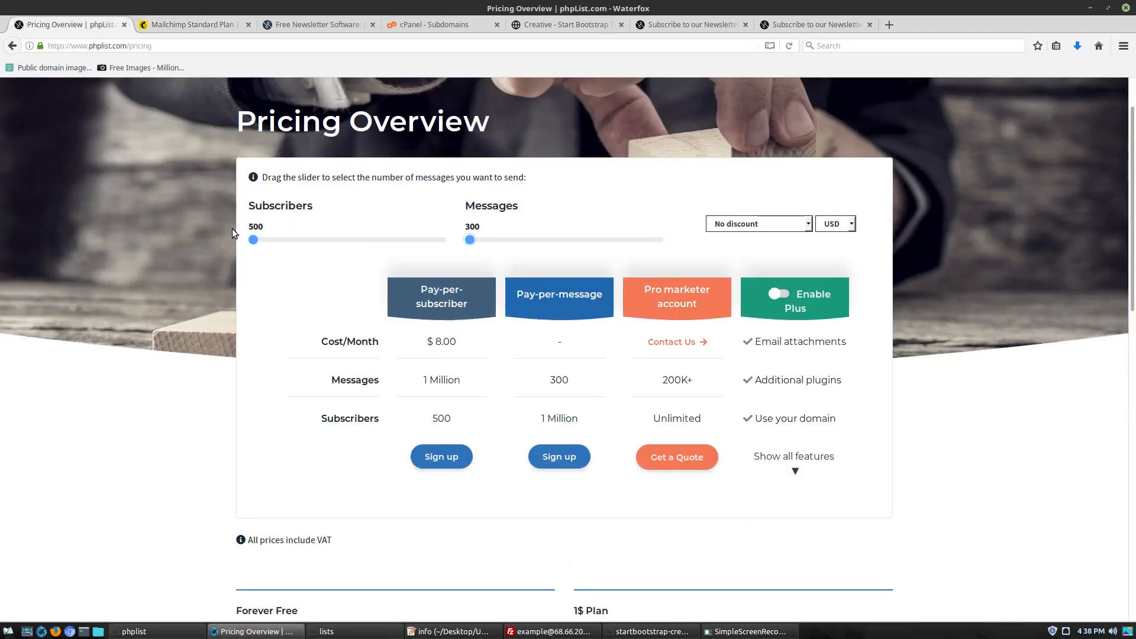
drag(259, 246, 292, 247)
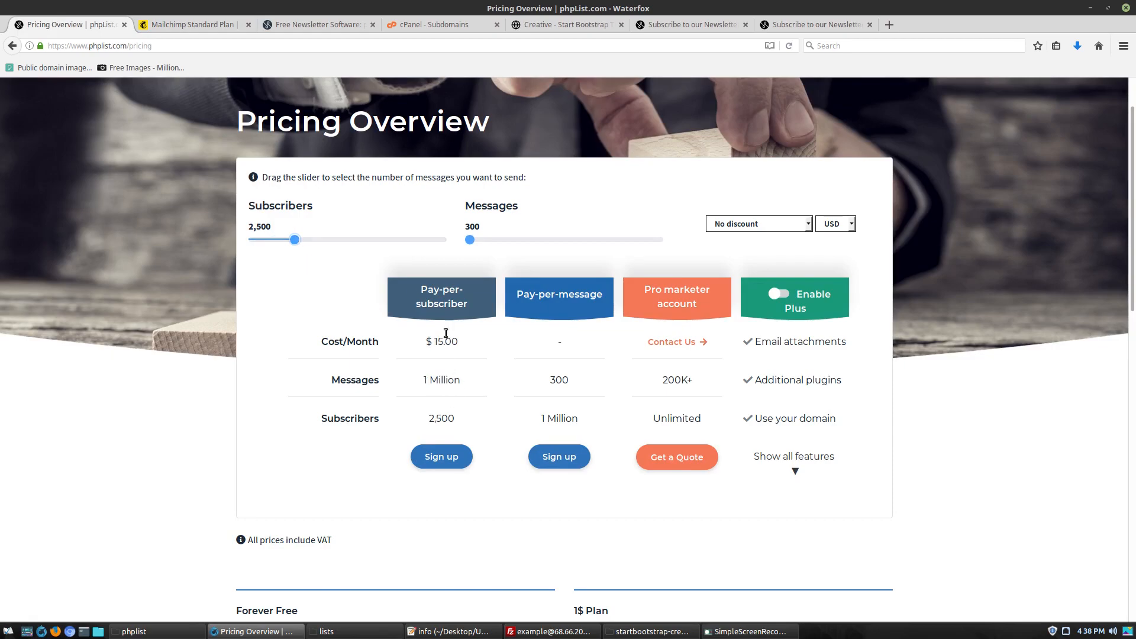
click(175, 25)
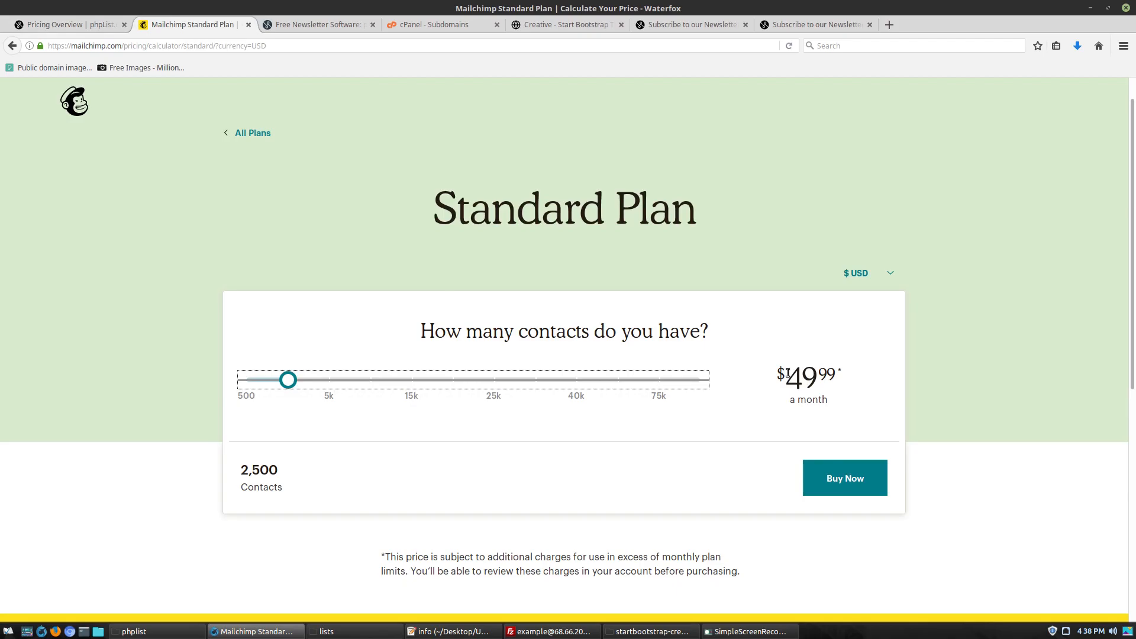
click(65, 24)
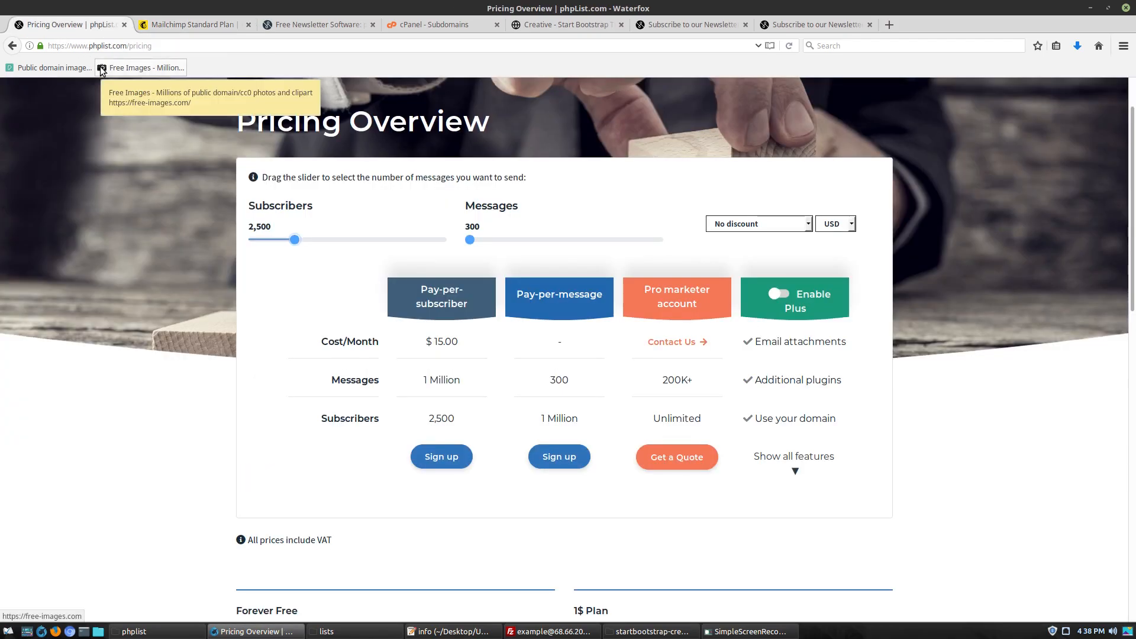
click(125, 25)
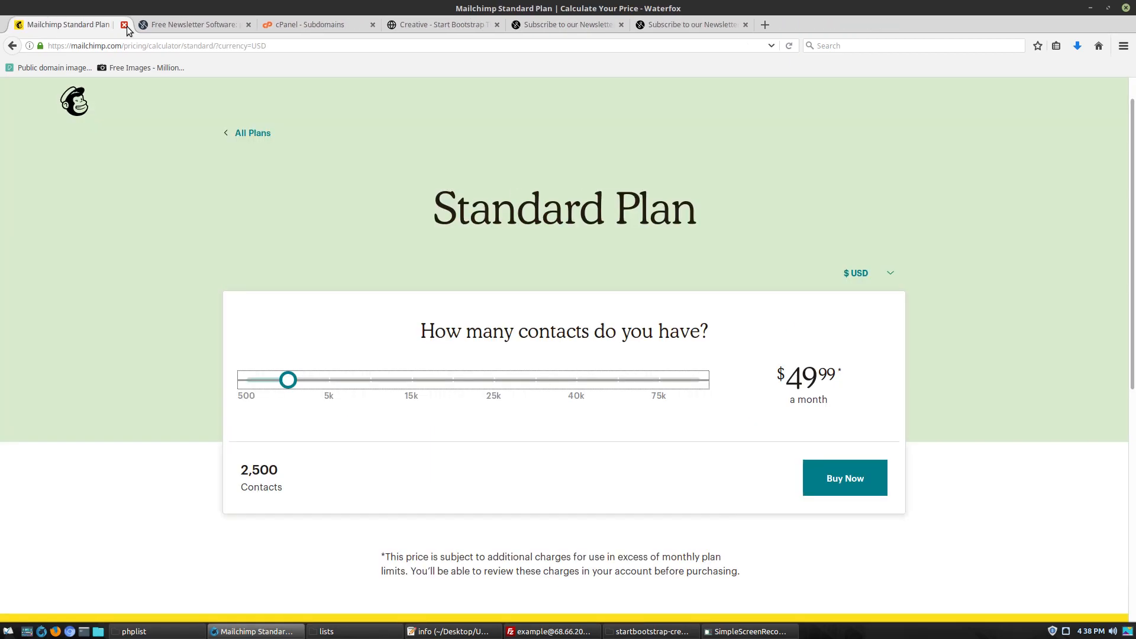
click(124, 25)
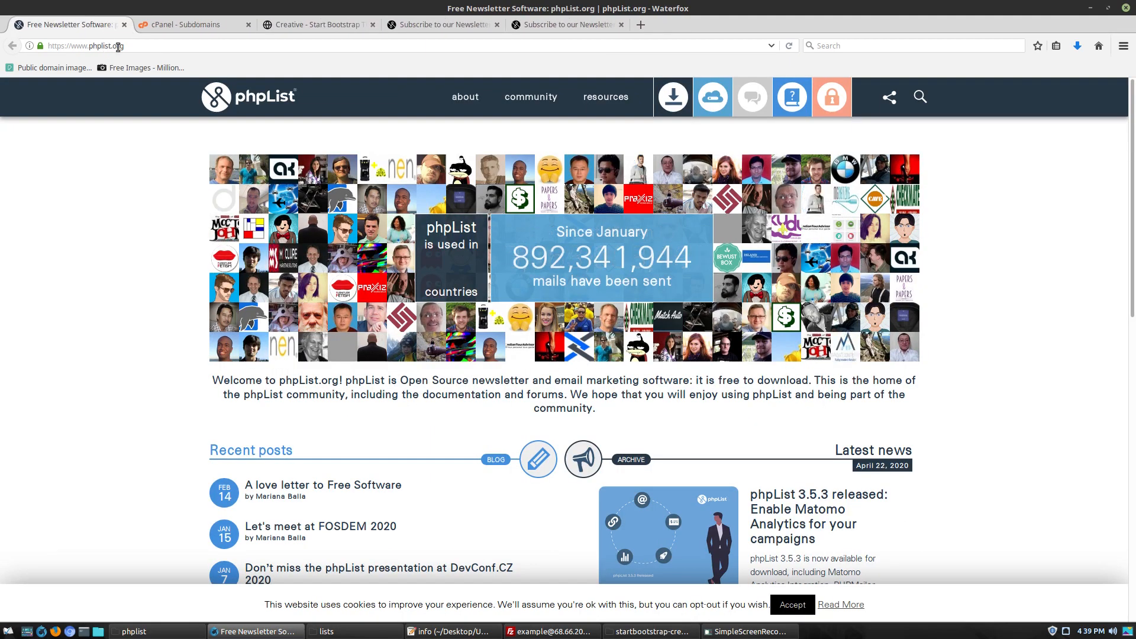
In Nemo, go up to Untitled Folder and open the extracted phplist-3.5.3 folder
drag(116, 45, 136, 46)
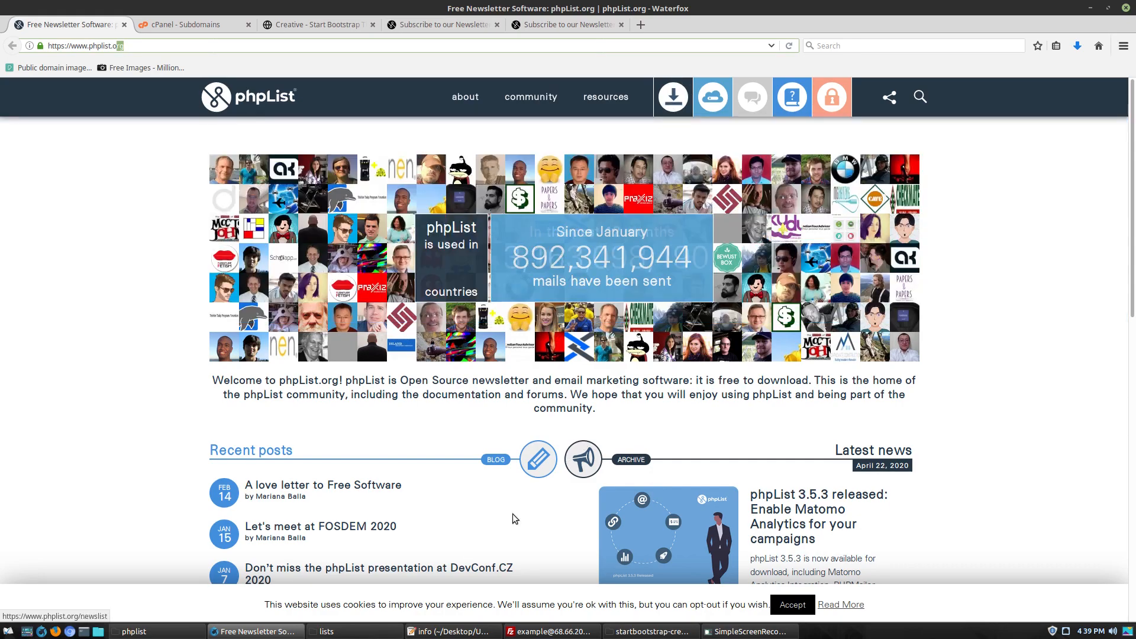
mouse_move(278, 634)
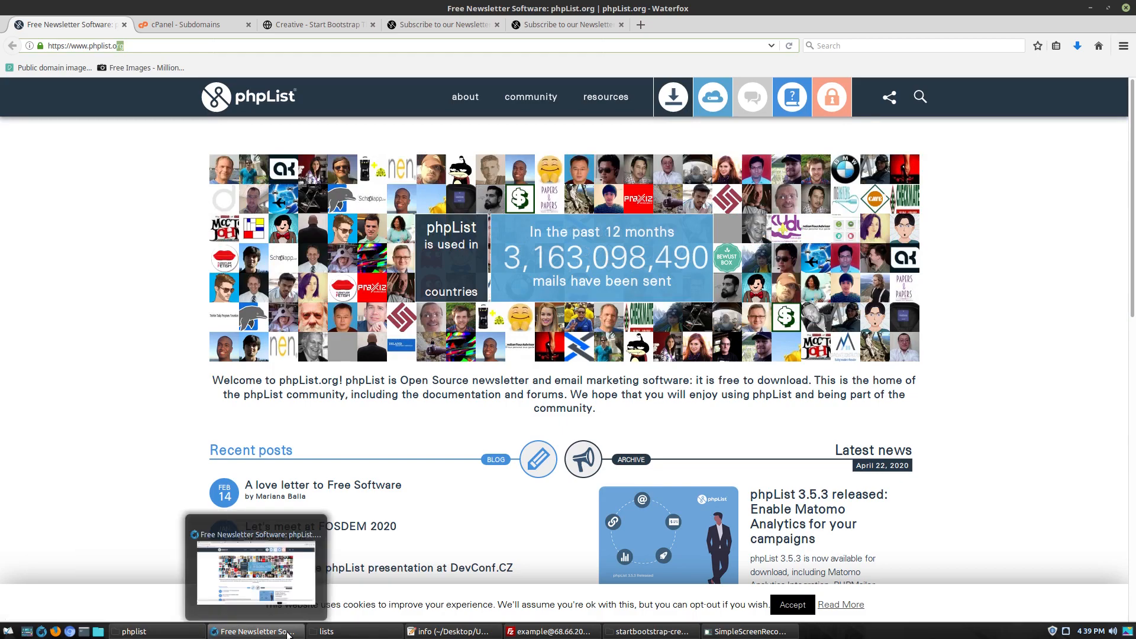
click(326, 632)
click(585, 104)
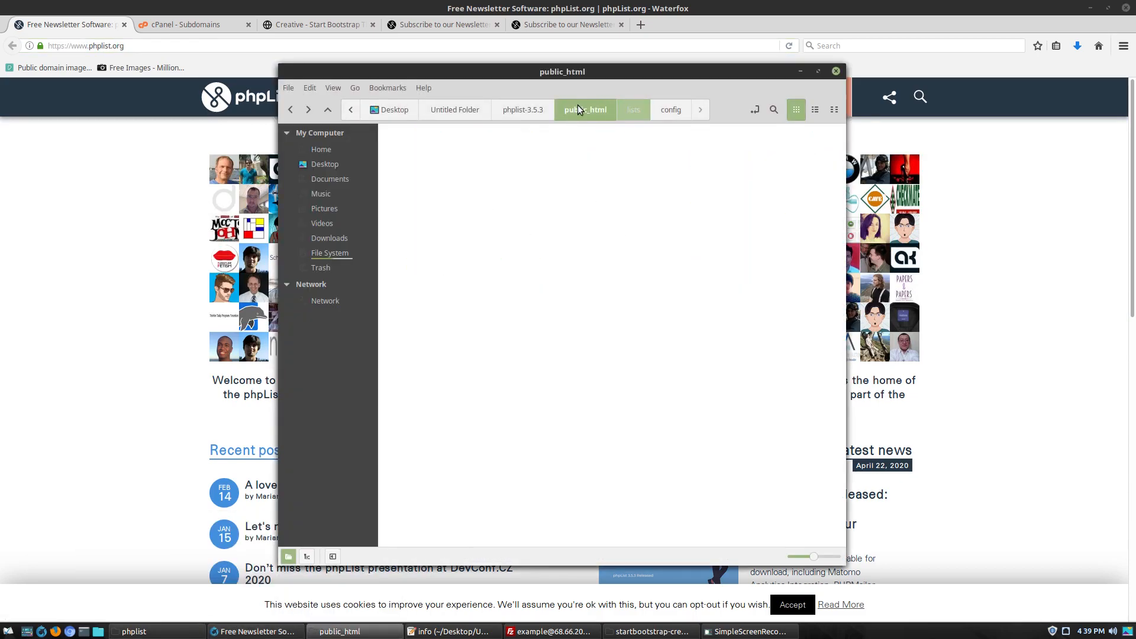
click(521, 105)
click(456, 110)
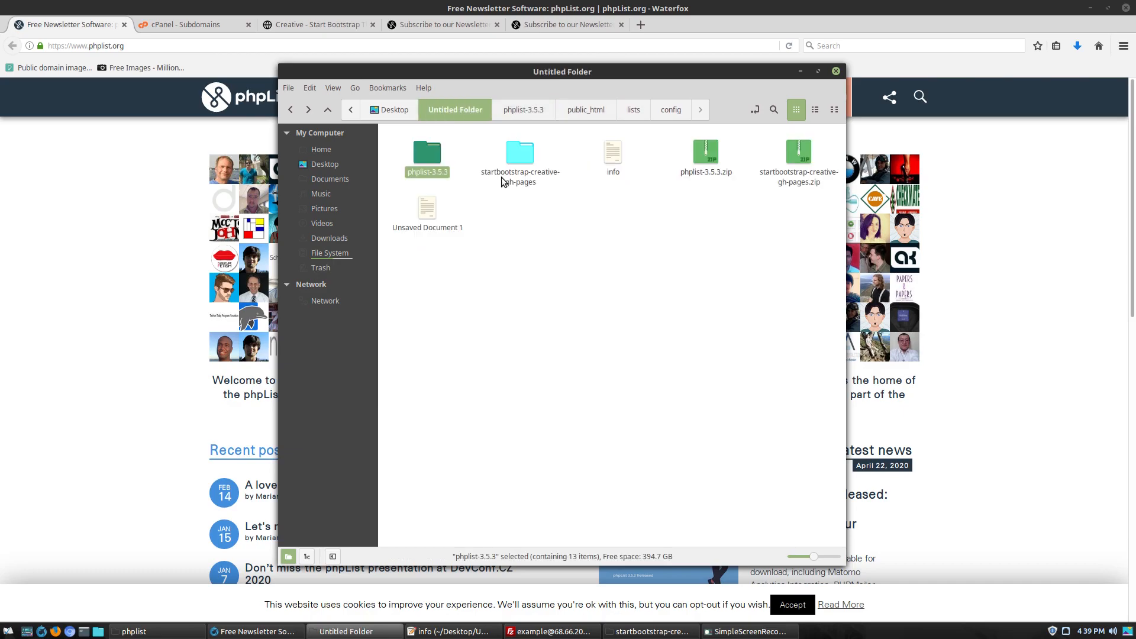
click(735, 233)
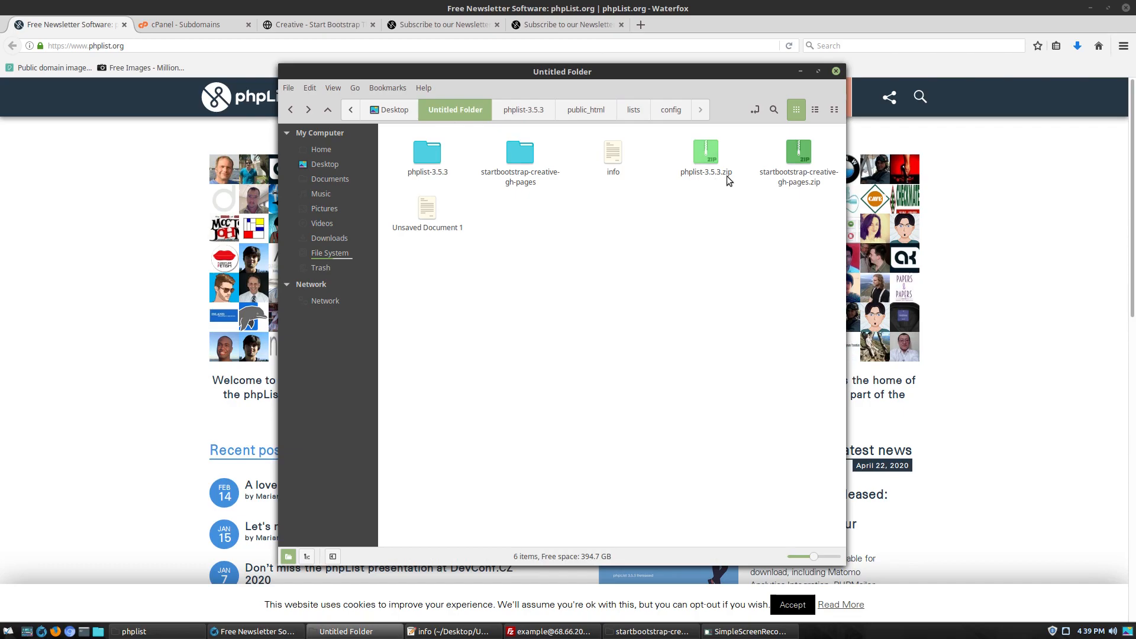
double_click(424, 155)
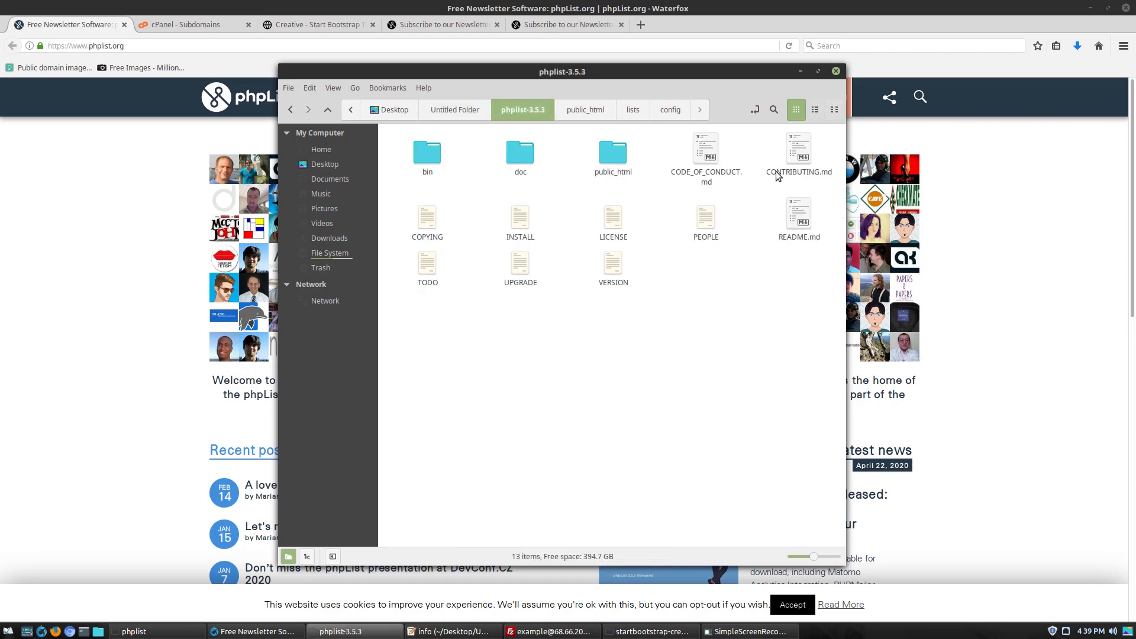
Open the INSTALL file and load its installation instructions address in a new second tab
double_click(514, 227)
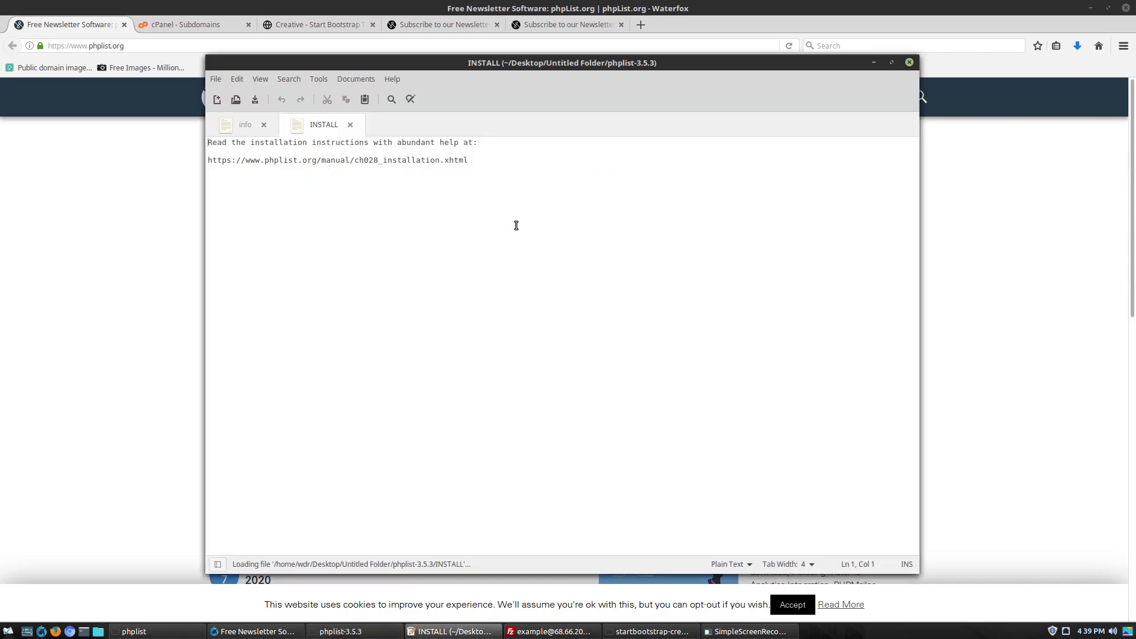
triple_click(407, 163)
key(ctrl+c)
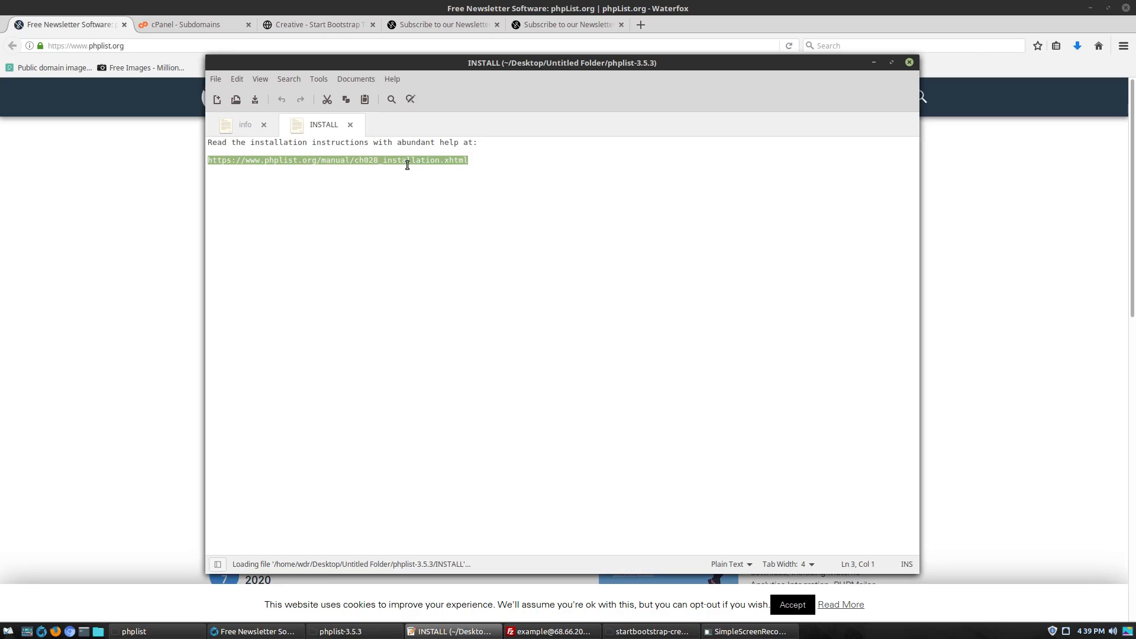
click(641, 25)
middle_click(645, 46)
key(Return)
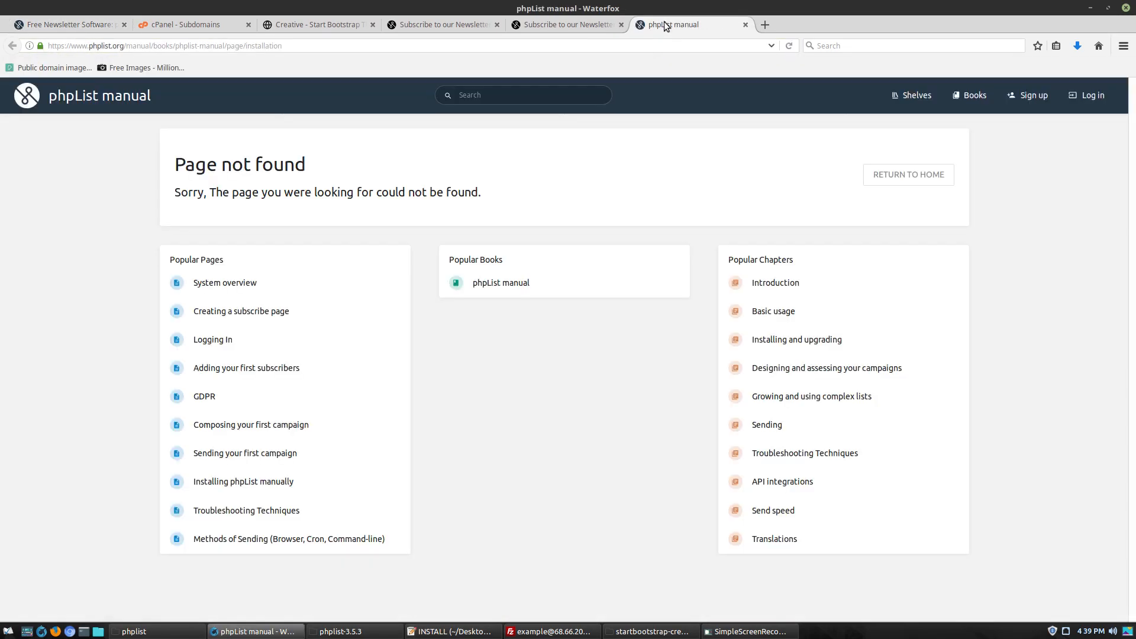
drag(654, 25, 167, 34)
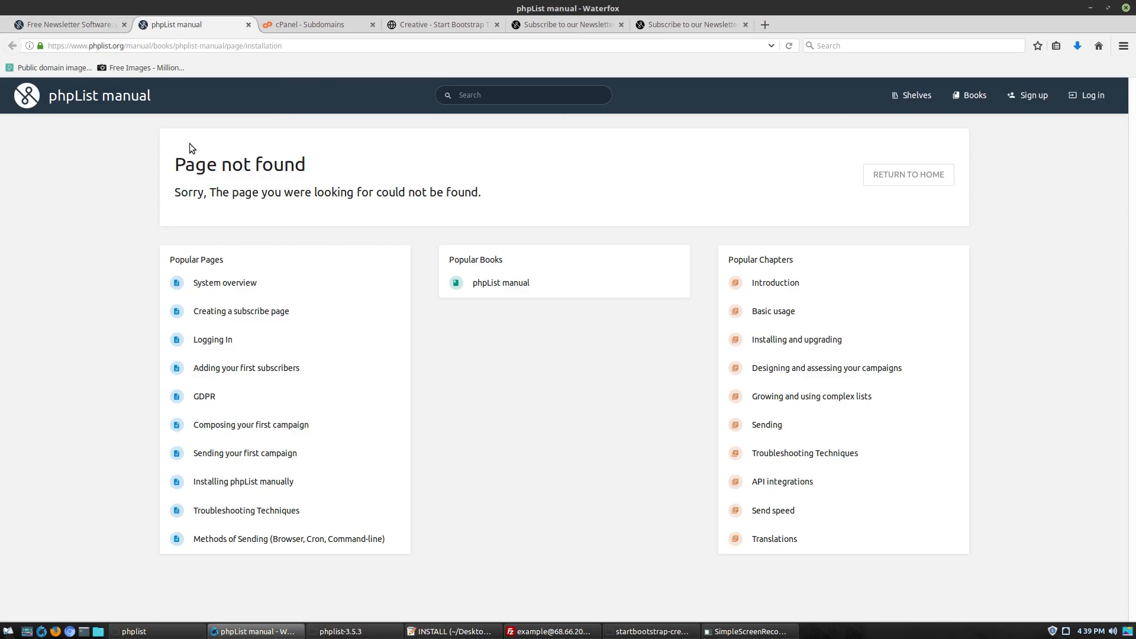
In the phpList manual, go to Installing and upgrading, then 'Installing phpList manually'
click(502, 285)
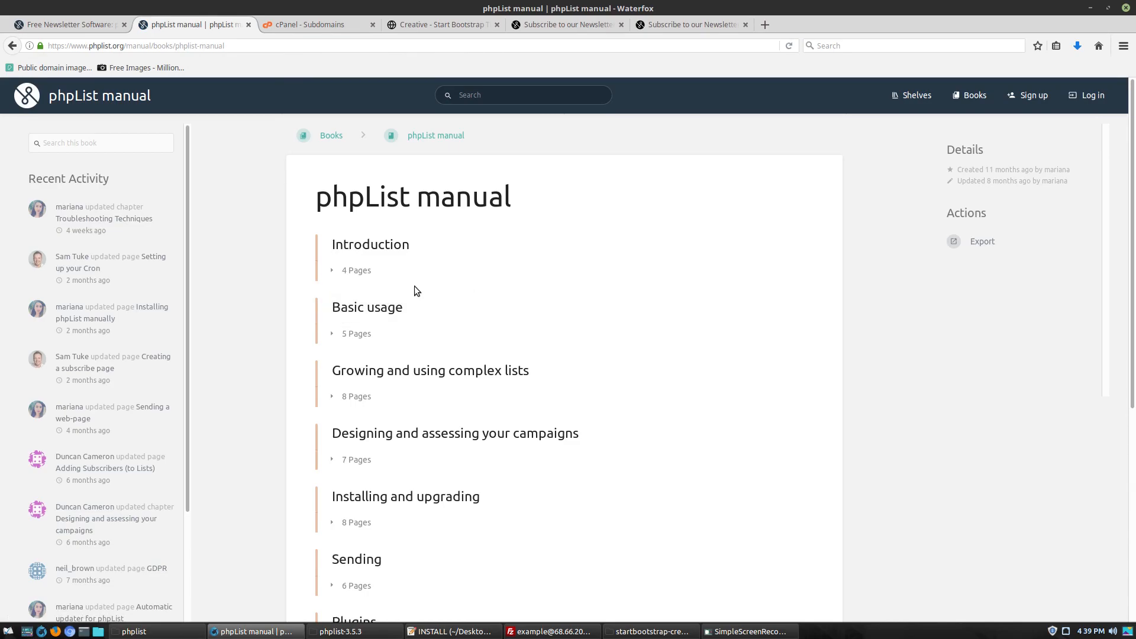
scroll(414, 319, down, 3)
click(417, 361)
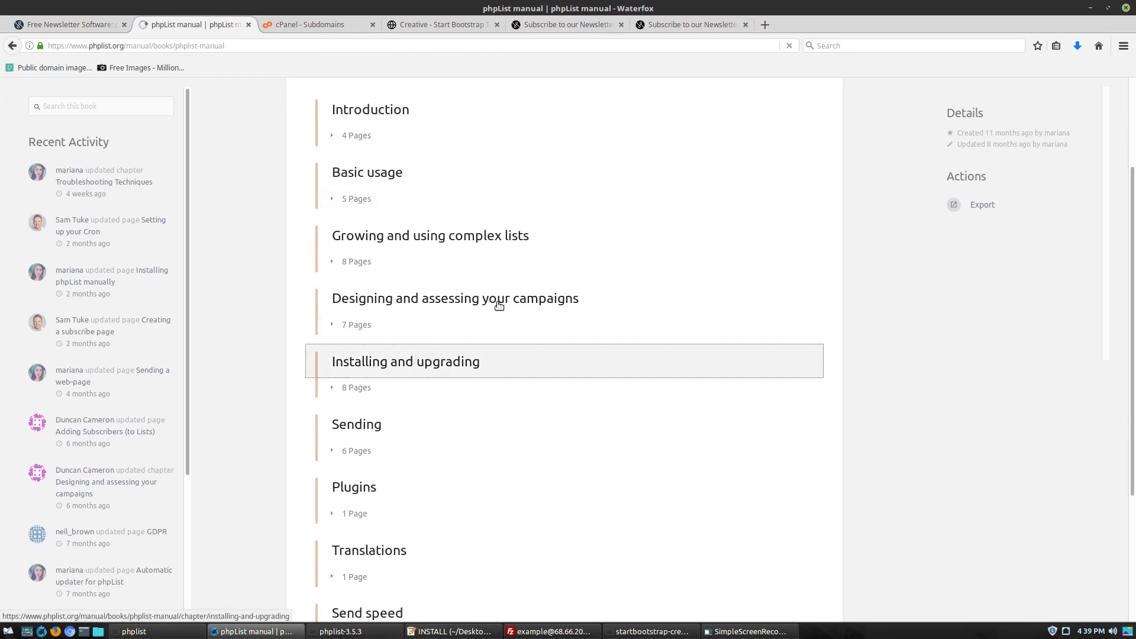
click(455, 243)
click(53, 24)
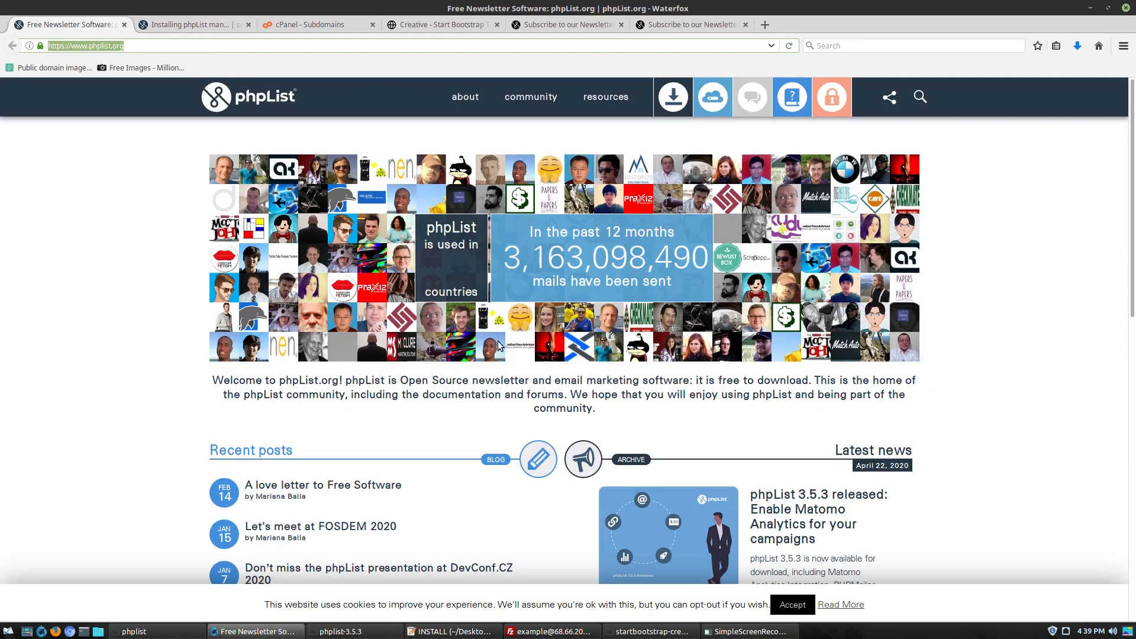
click(189, 25)
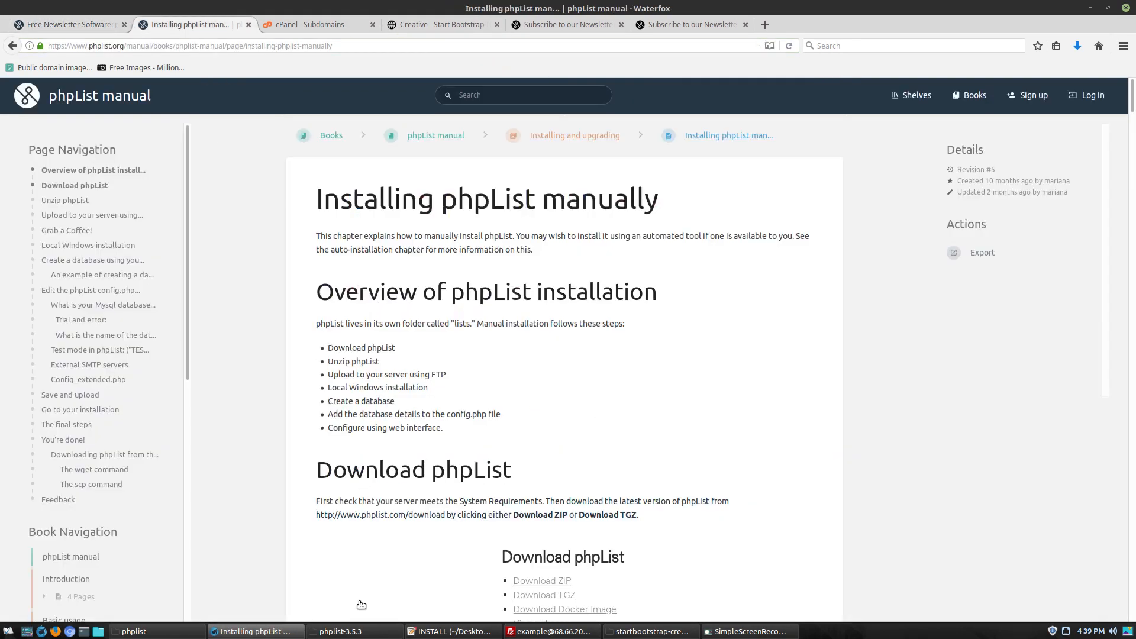
Browse public_html, preview index.html, open the lists folder, then return to the Writing Done Right page
click(341, 631)
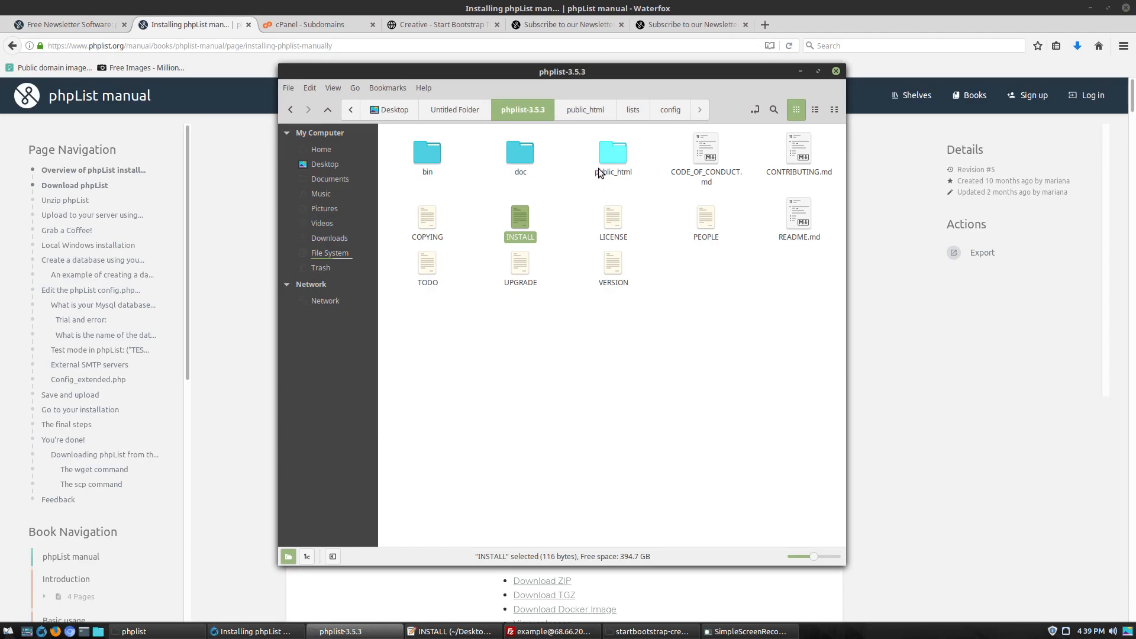
double_click(621, 152)
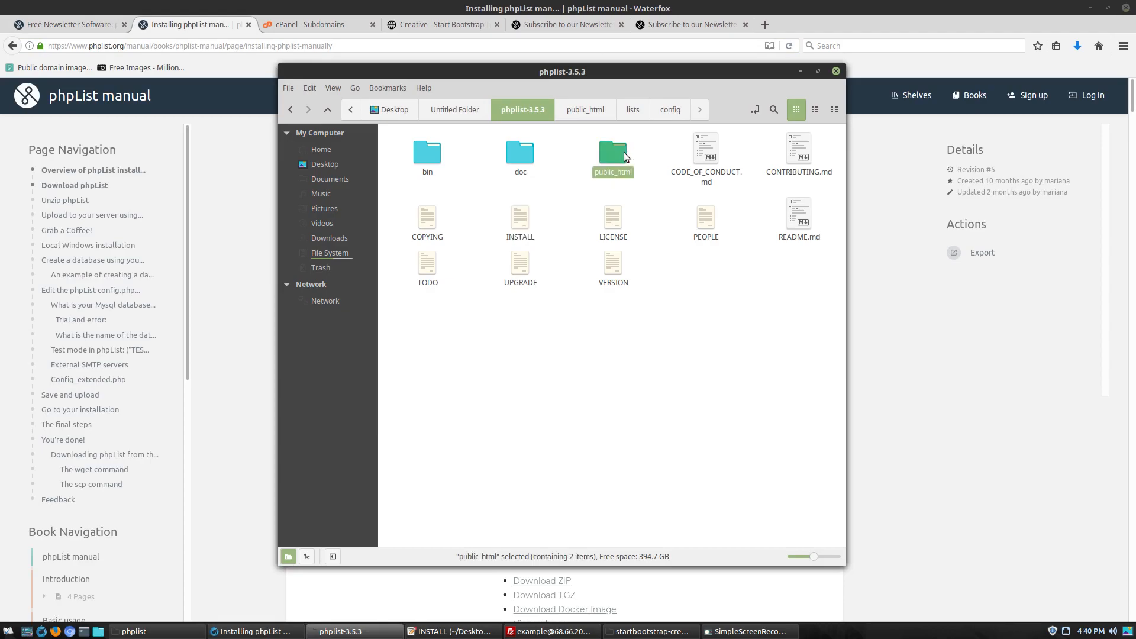
double_click(521, 151)
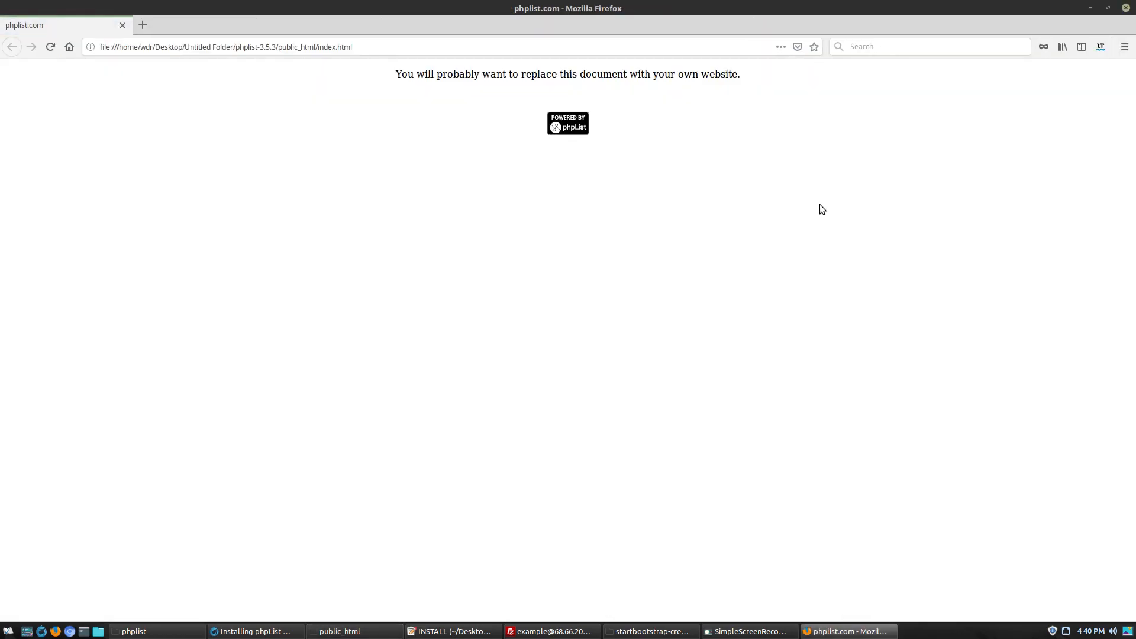
click(1125, 7)
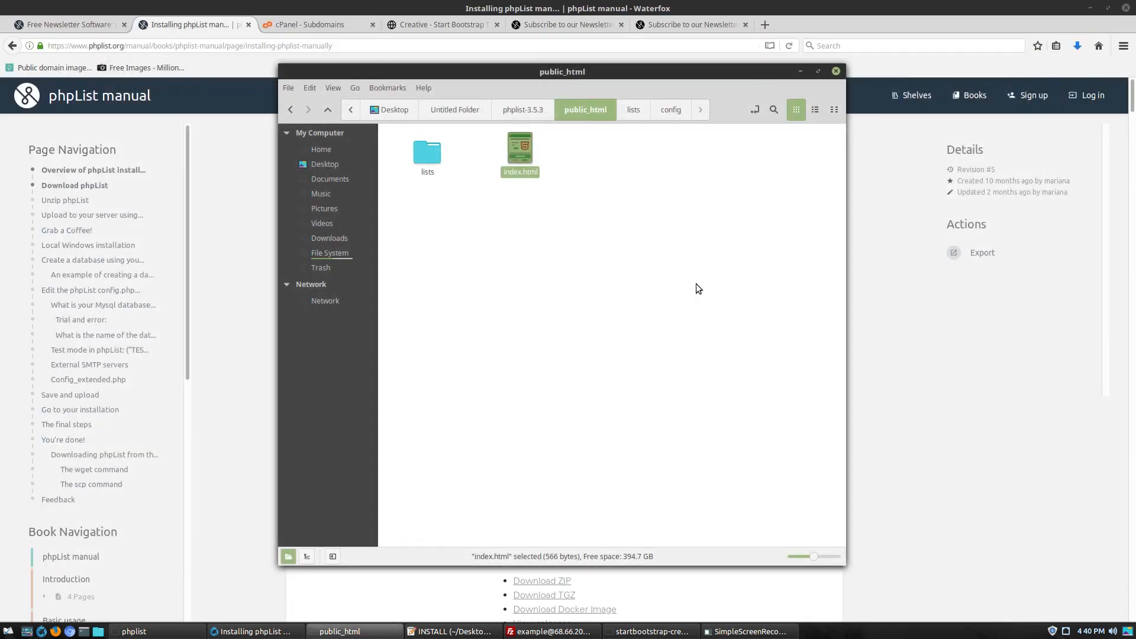
double_click(425, 157)
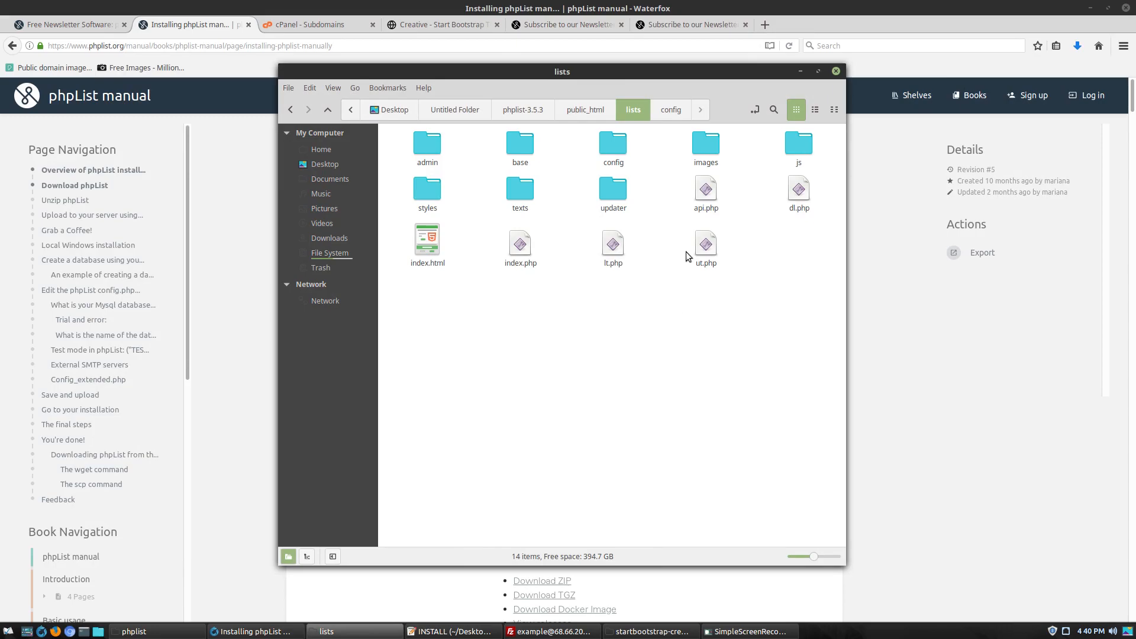
click(580, 113)
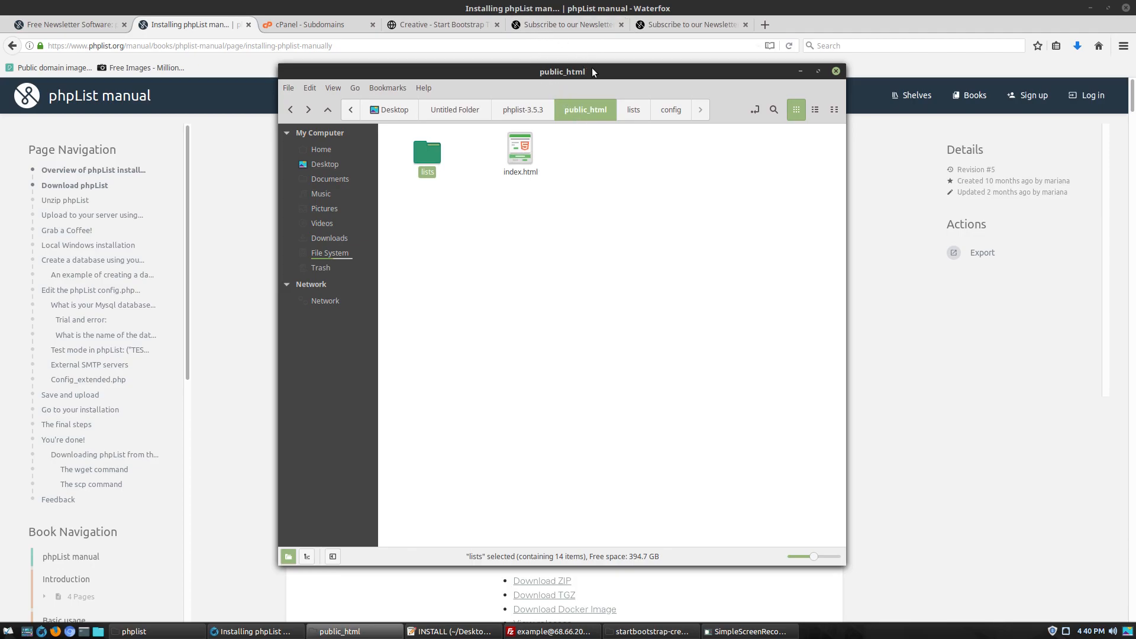
click(566, 20)
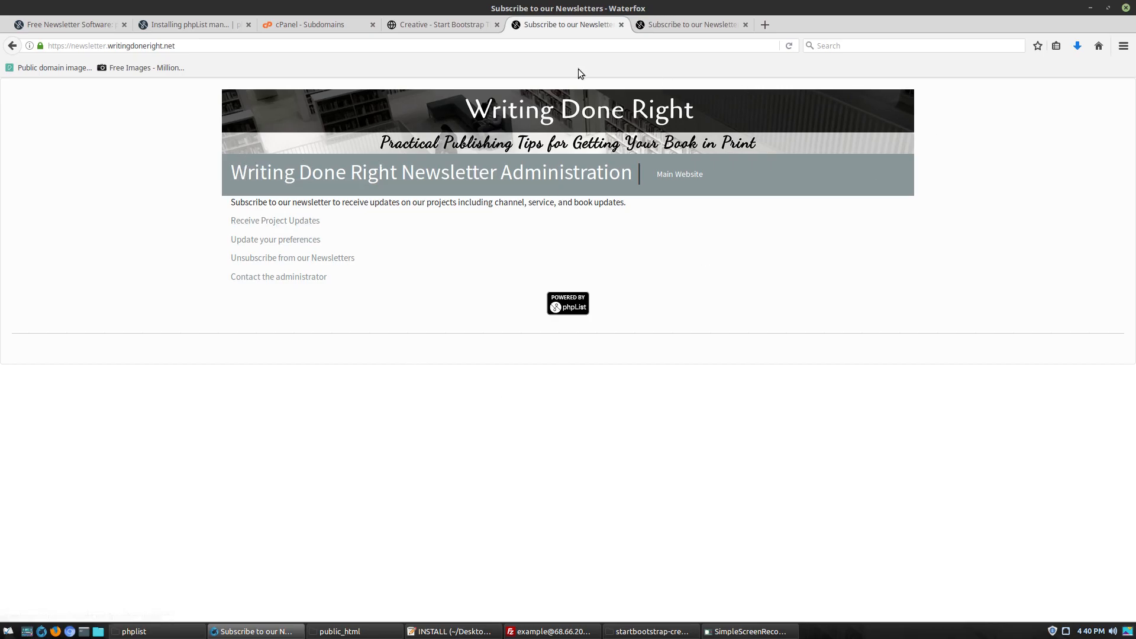
Open the Receive Project Updates form, try its Email and Name fields, and tick Book and Project Updates
click(294, 224)
click(441, 241)
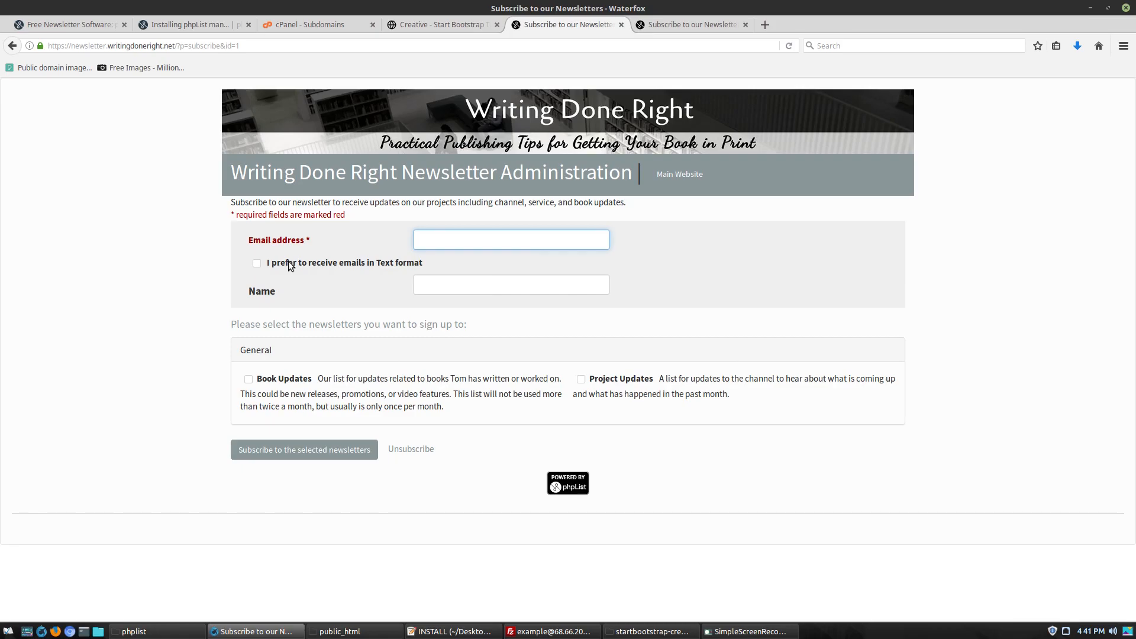
click(461, 286)
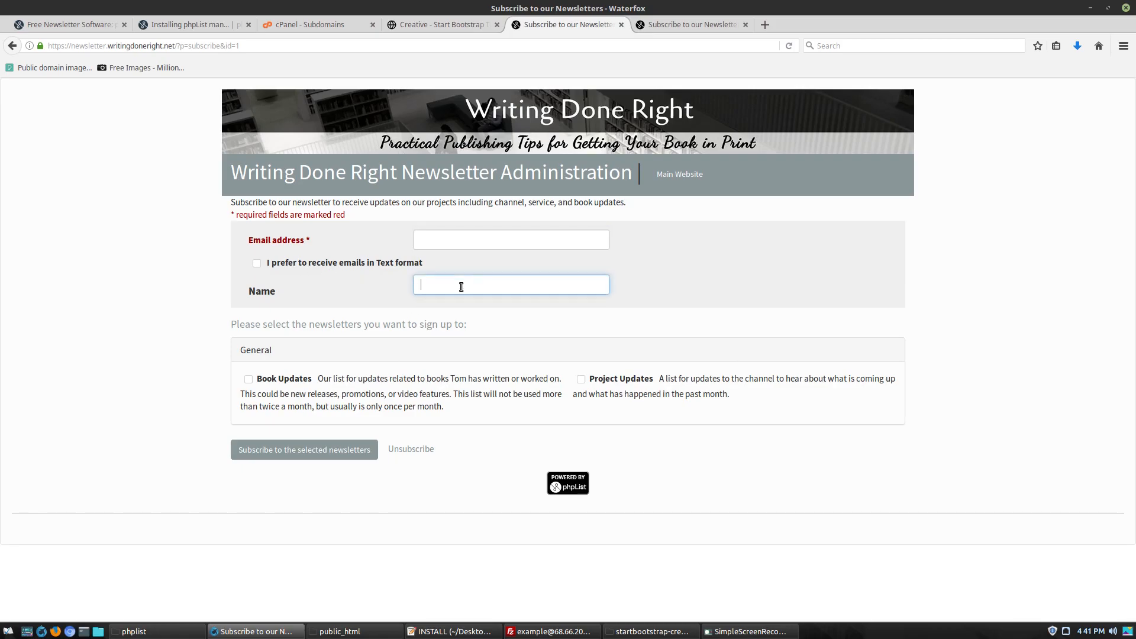
click(248, 379)
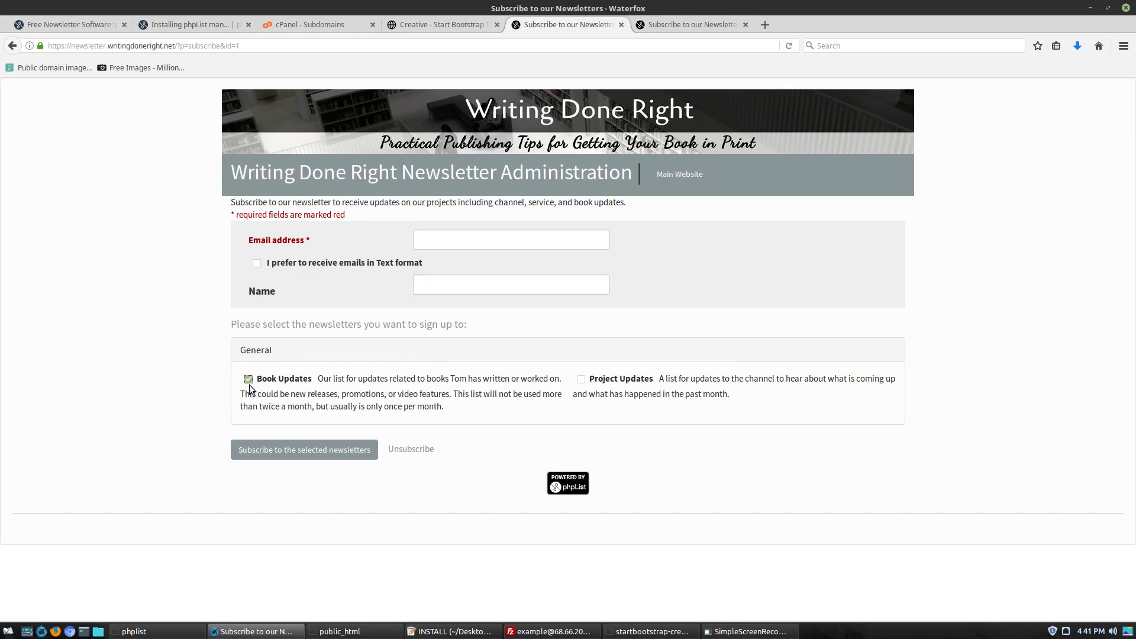
click(580, 379)
Inspect the Synaptergy newsletter signup's address and email fields, then return to the Writing Done Right form
click(687, 21)
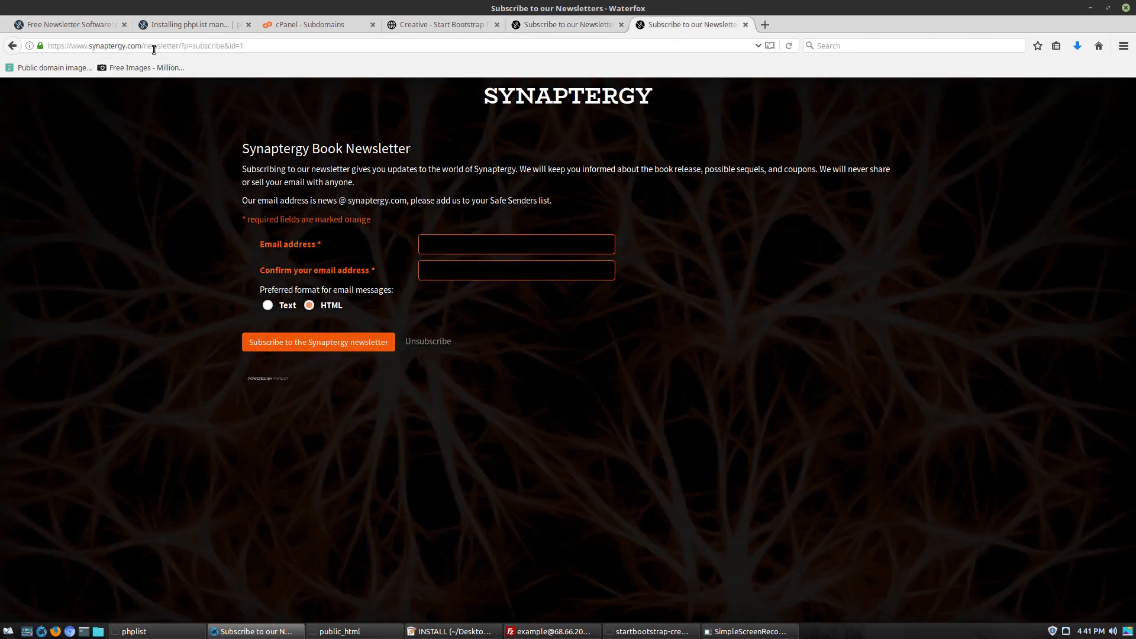
drag(143, 48, 178, 49)
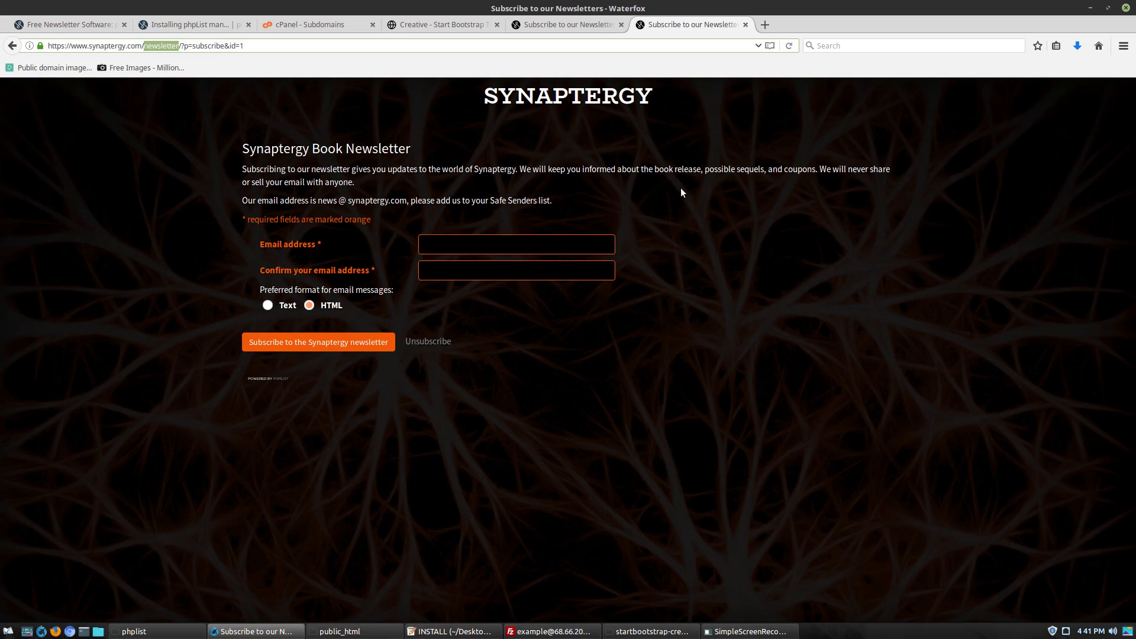
click(565, 24)
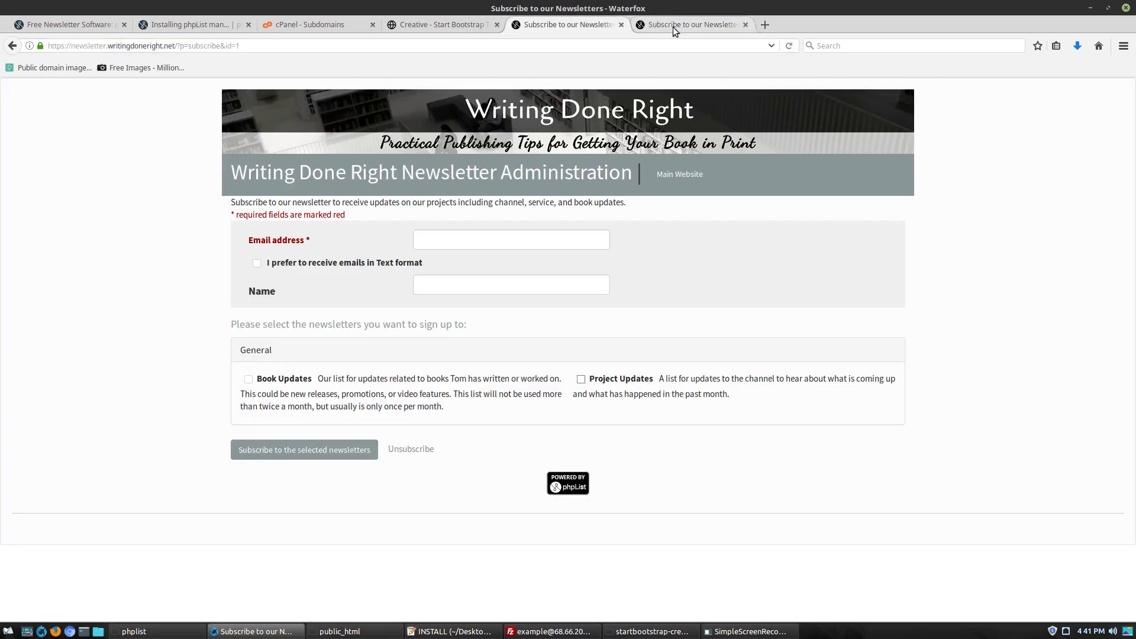
click(675, 28)
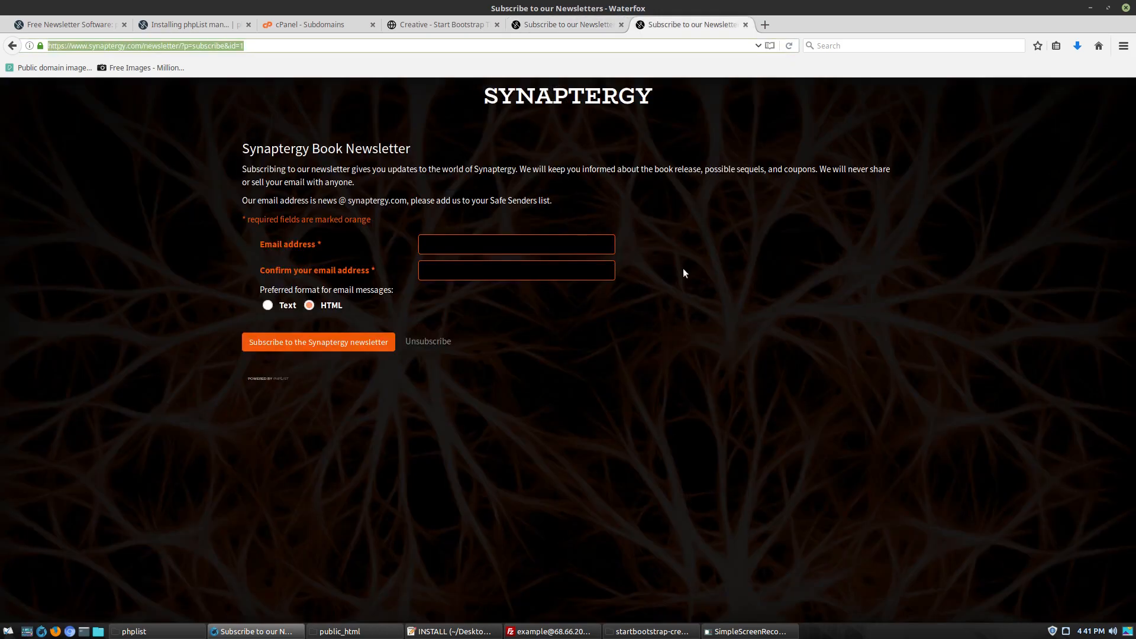
click(553, 244)
click(545, 263)
click(546, 241)
click(541, 264)
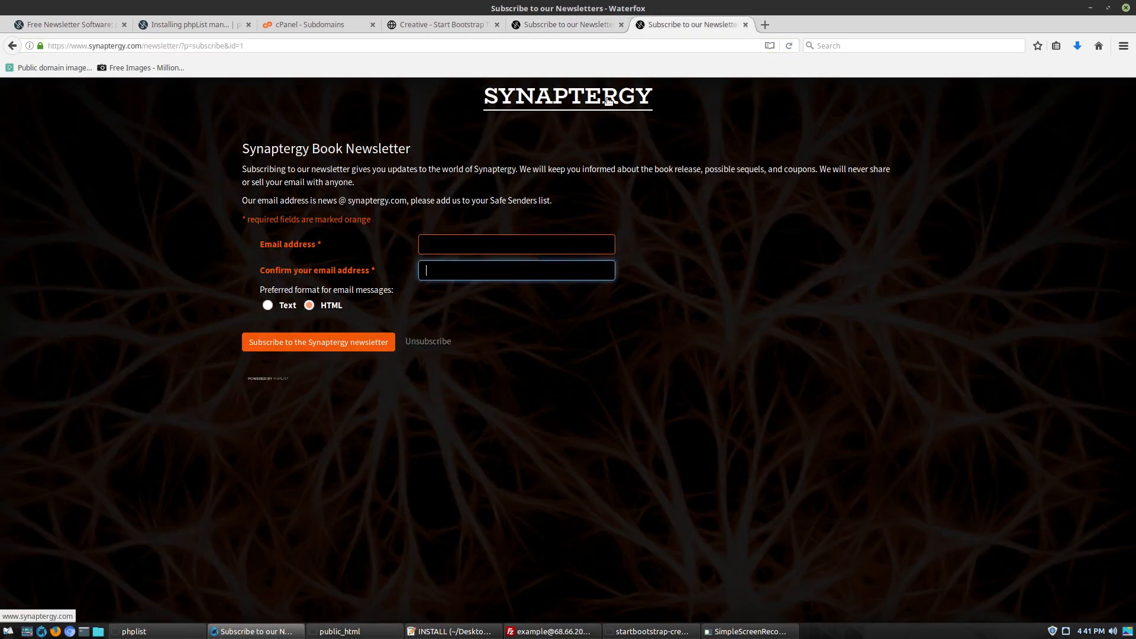
click(778, 323)
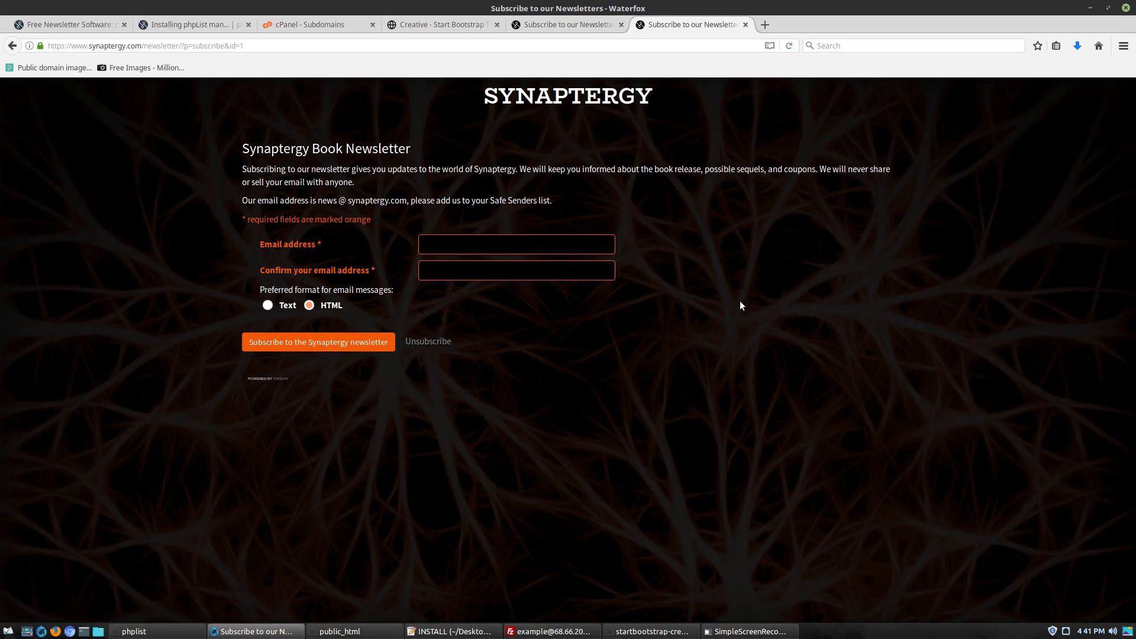
click(550, 24)
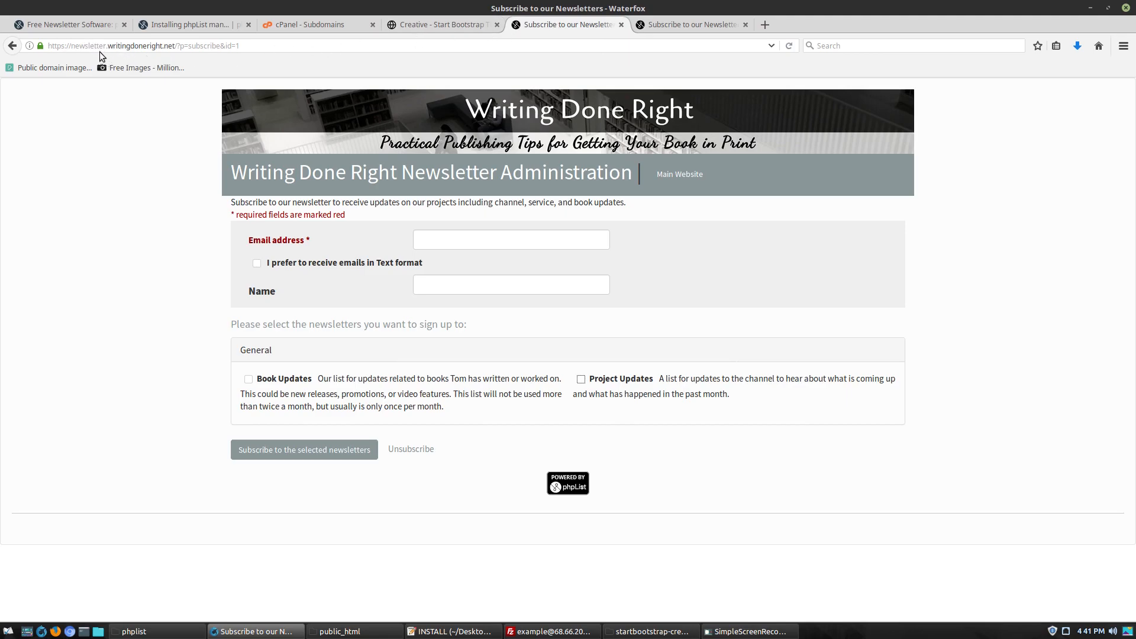
Scroll through the example.com Start Bootstrap Creative page and preview it full screen
click(439, 26)
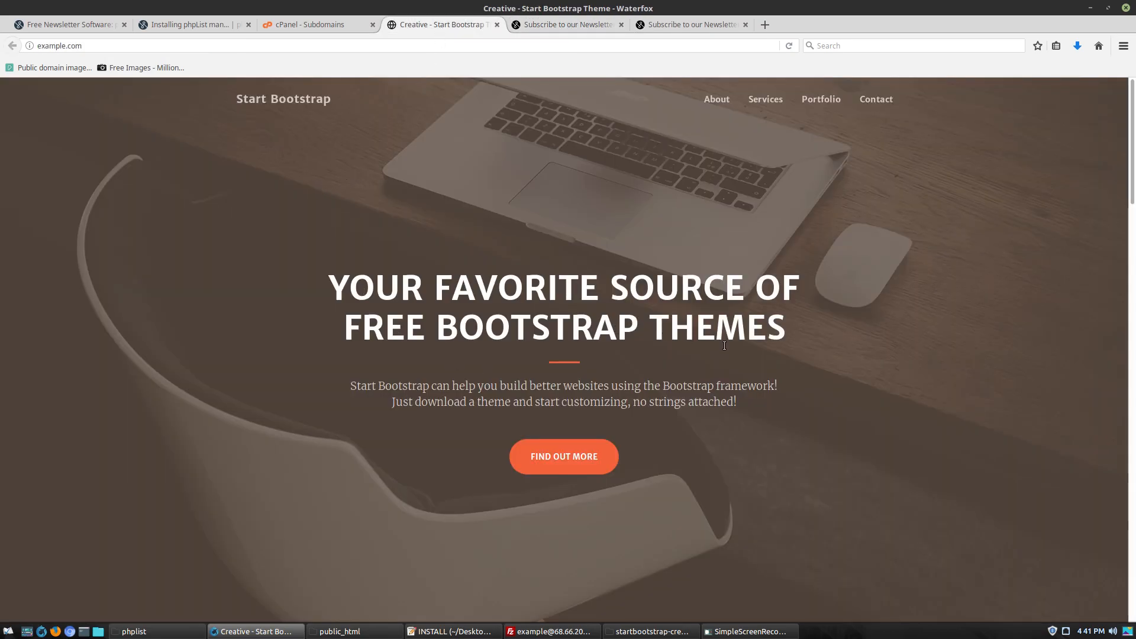
scroll(723, 348, down, 3)
scroll(724, 349, down, 10)
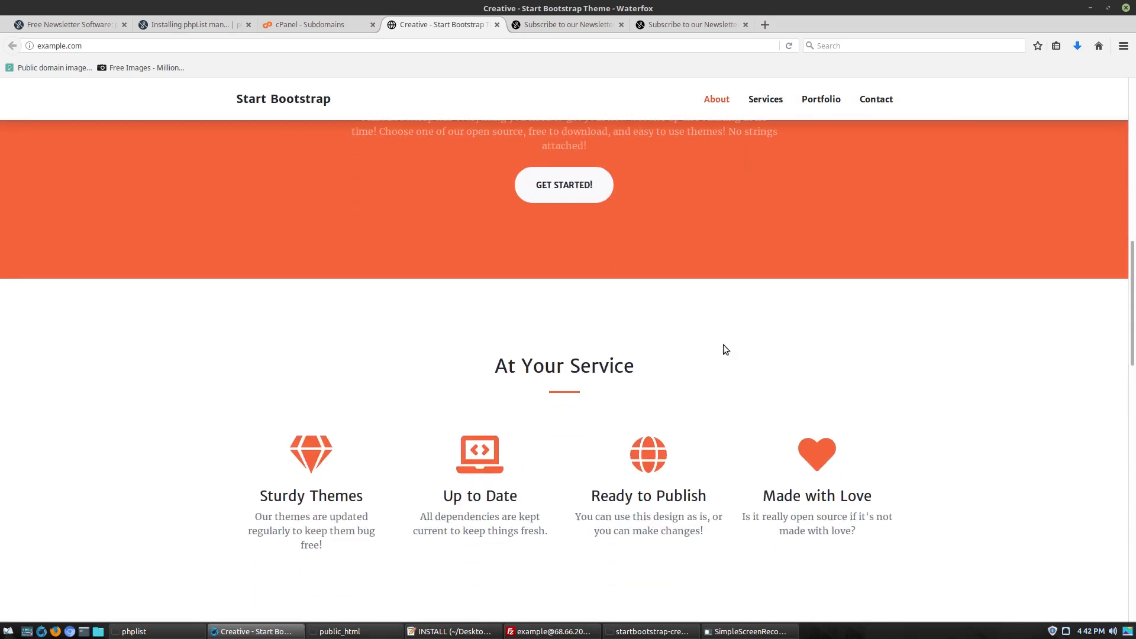
scroll(723, 344, down, 3)
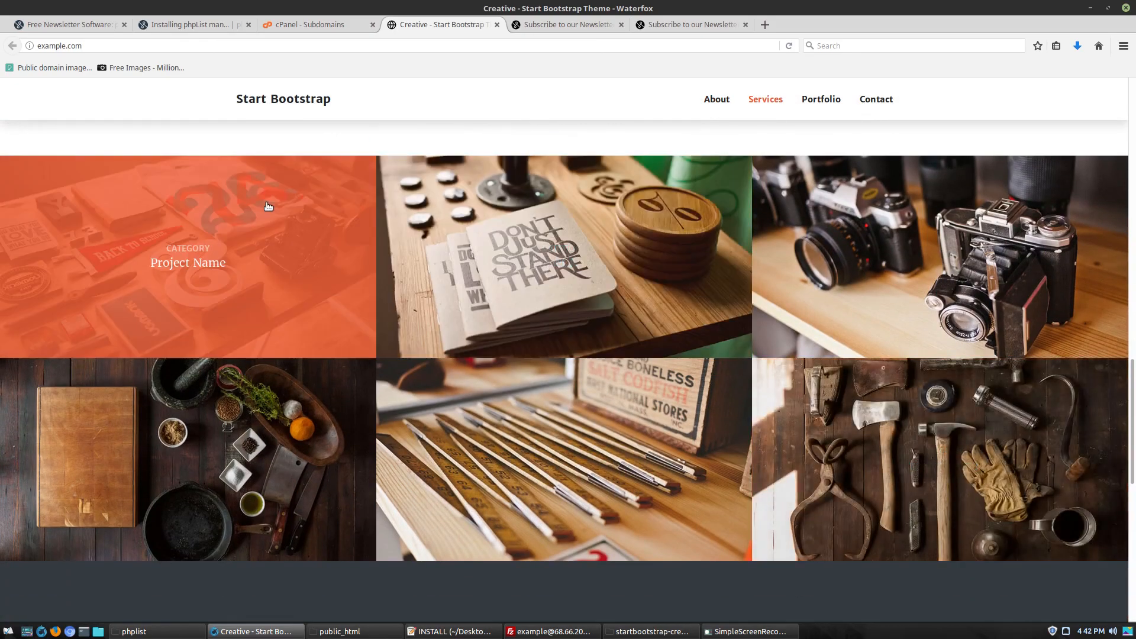
scroll(834, 248, down, 3)
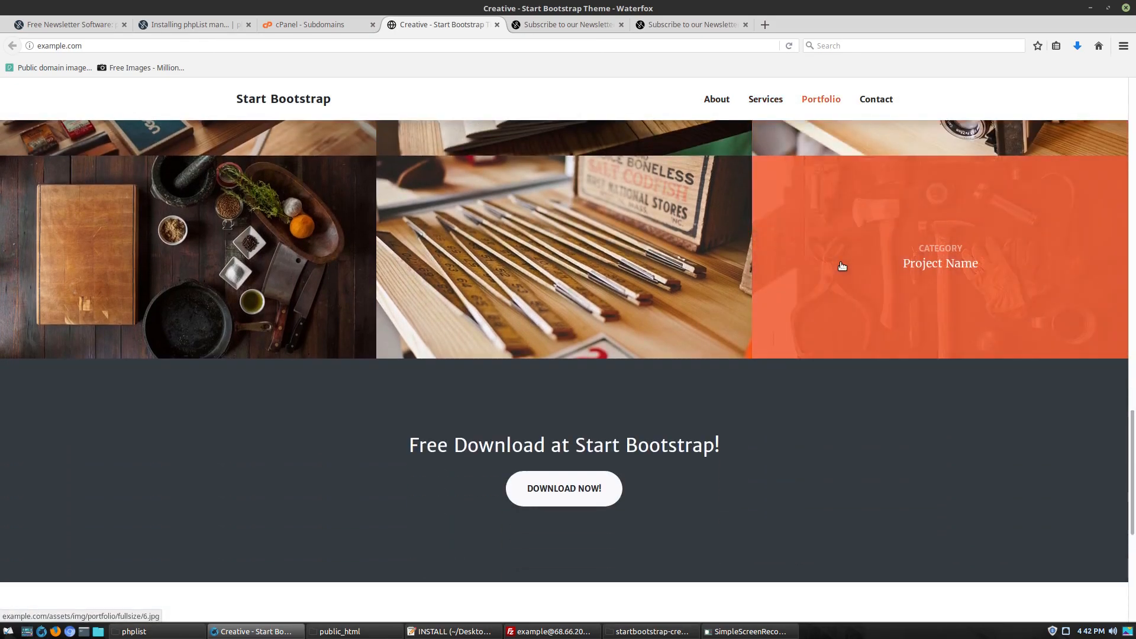
scroll(843, 264, up, 13)
scroll(843, 264, up, 8)
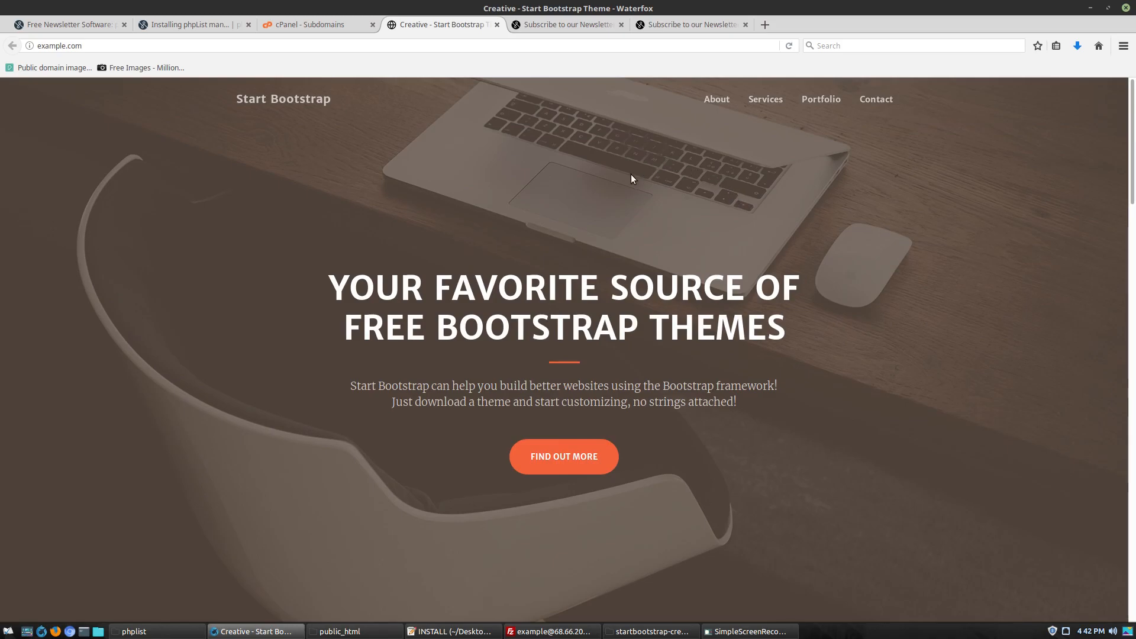
key(F11)
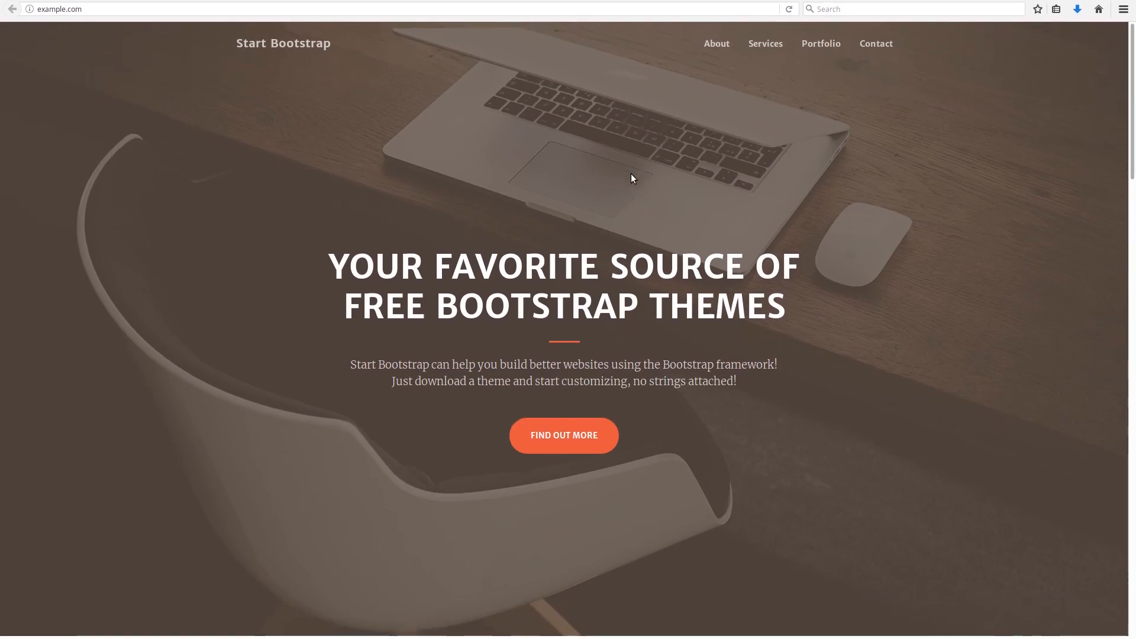
key(F11)
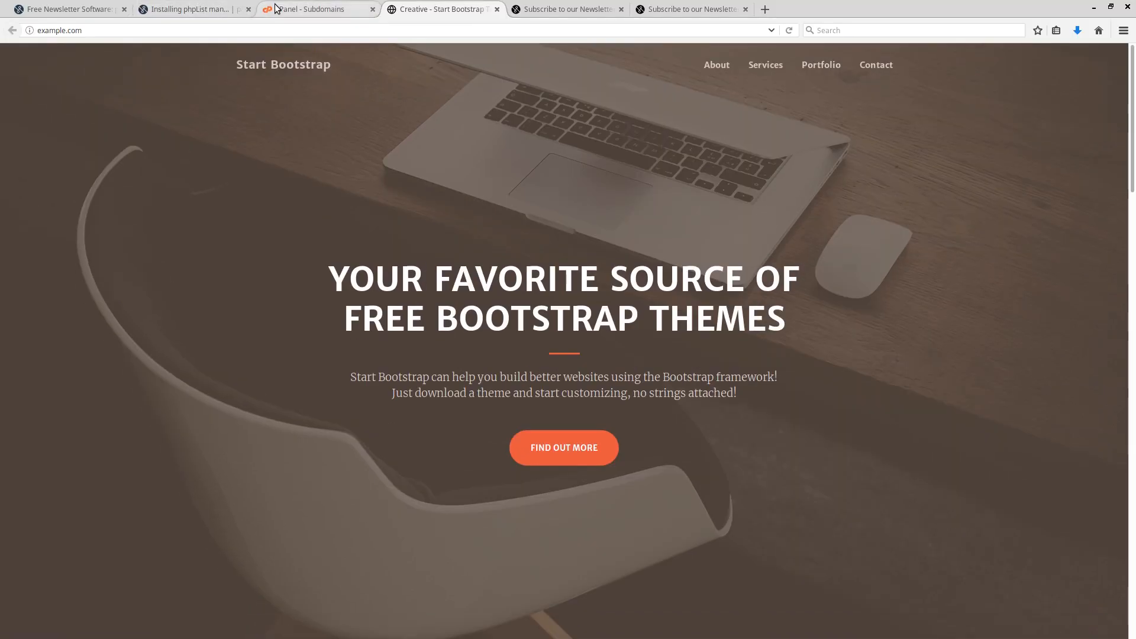
click(331, 9)
Return to full-screen view on the cPanel page
key(F11)
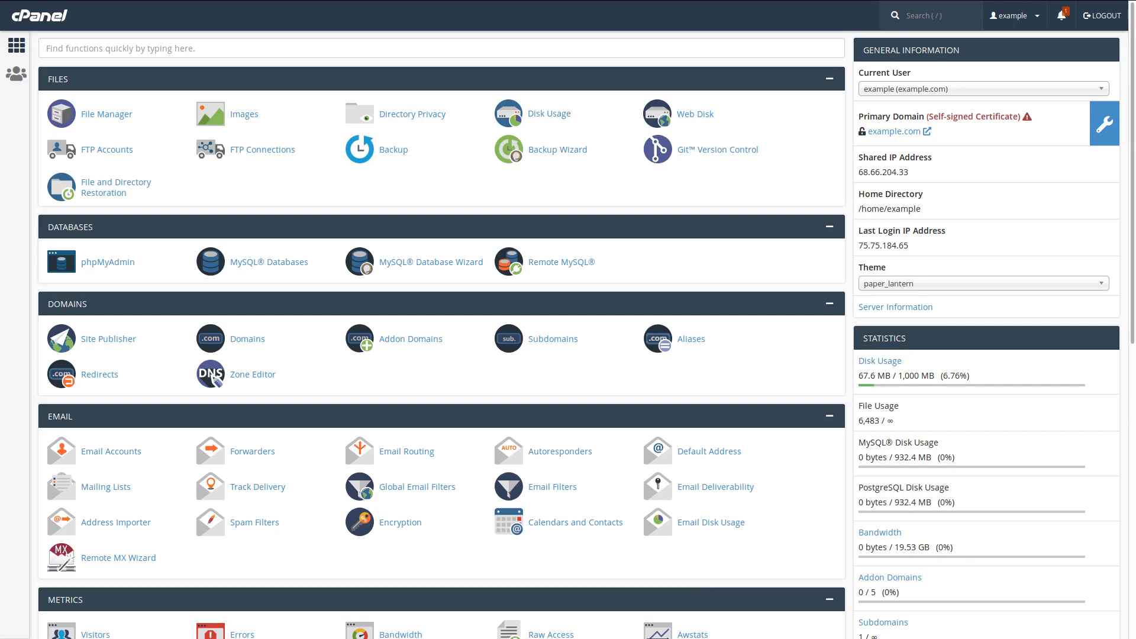
drag(685, 1, 496, 41)
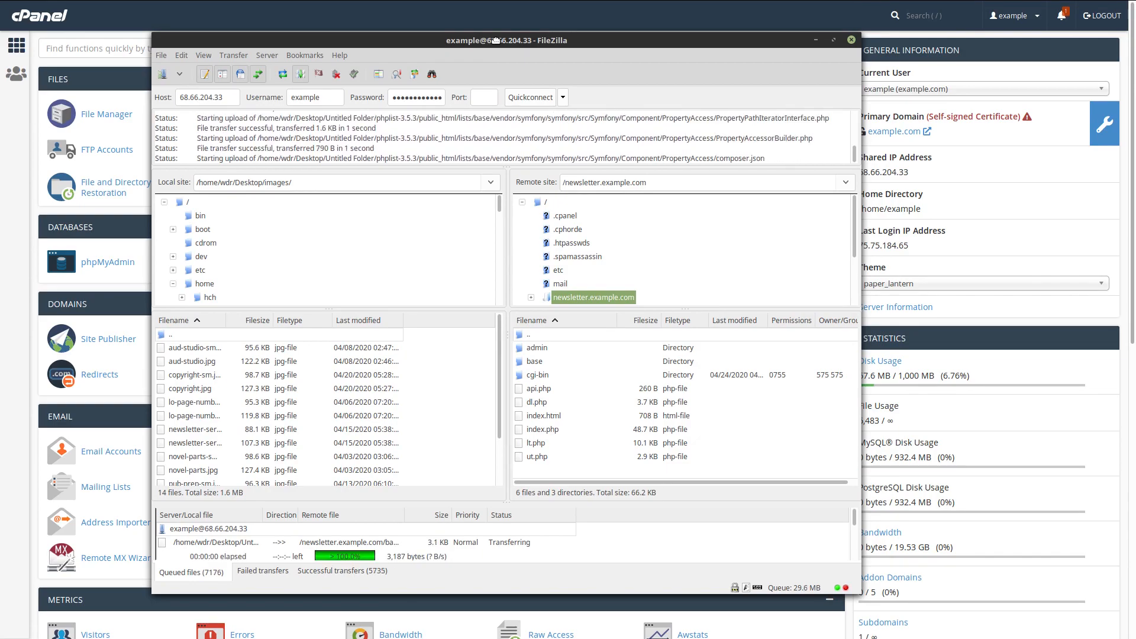
drag(496, 40, 1135, 173)
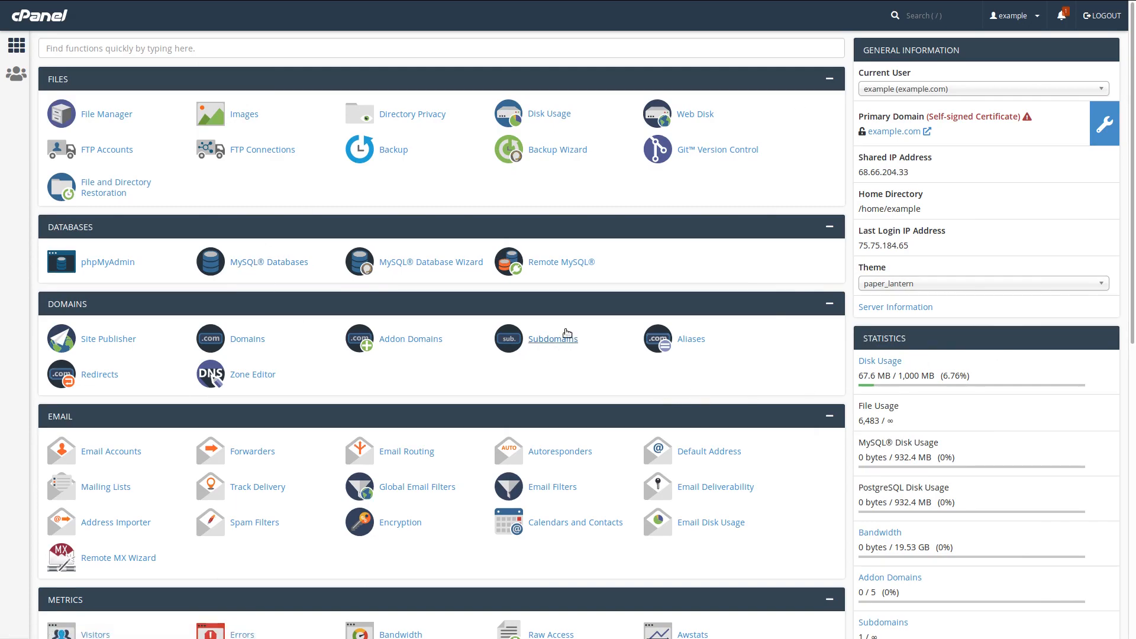
Create subdomain 'blah' under example.com, then return to the cPanel home dashboard
click(553, 333)
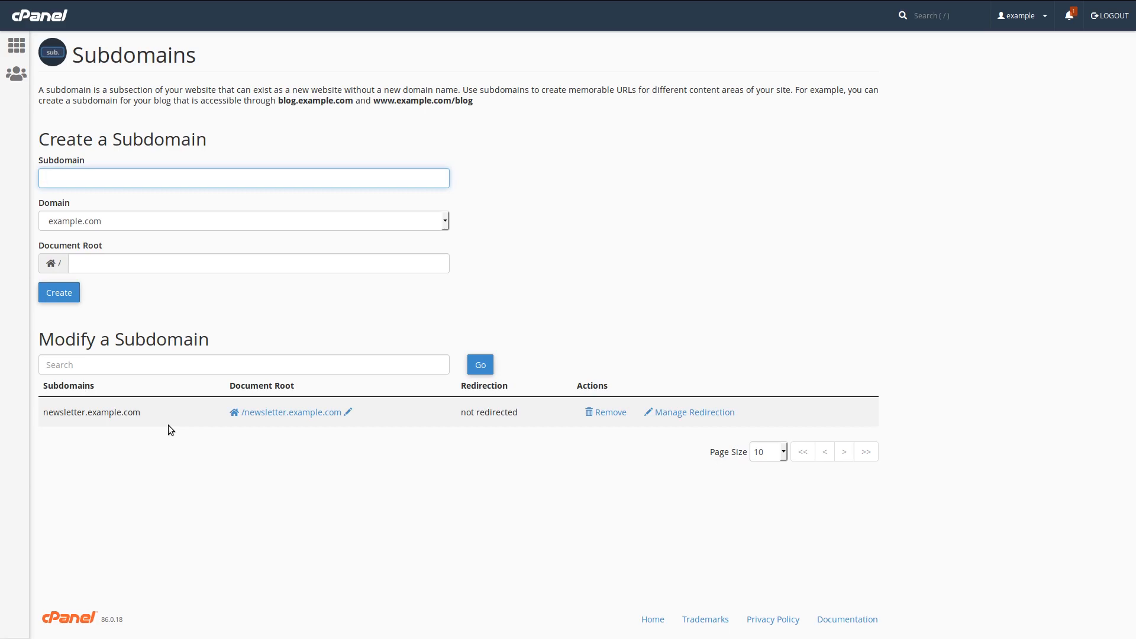
text(blah)
click(443, 224)
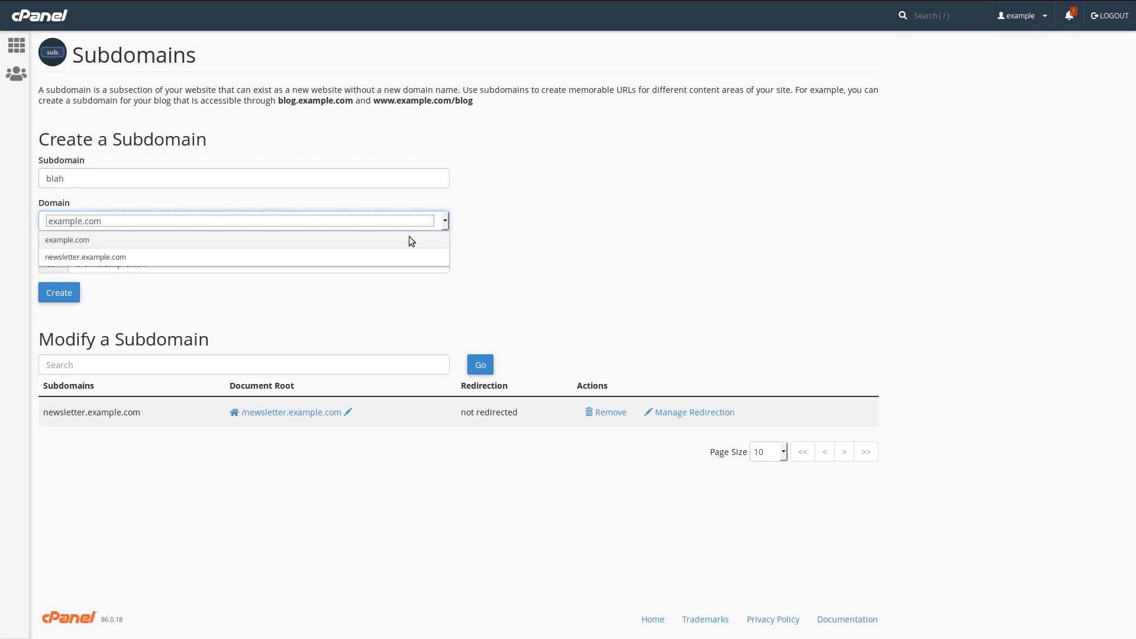
click(360, 246)
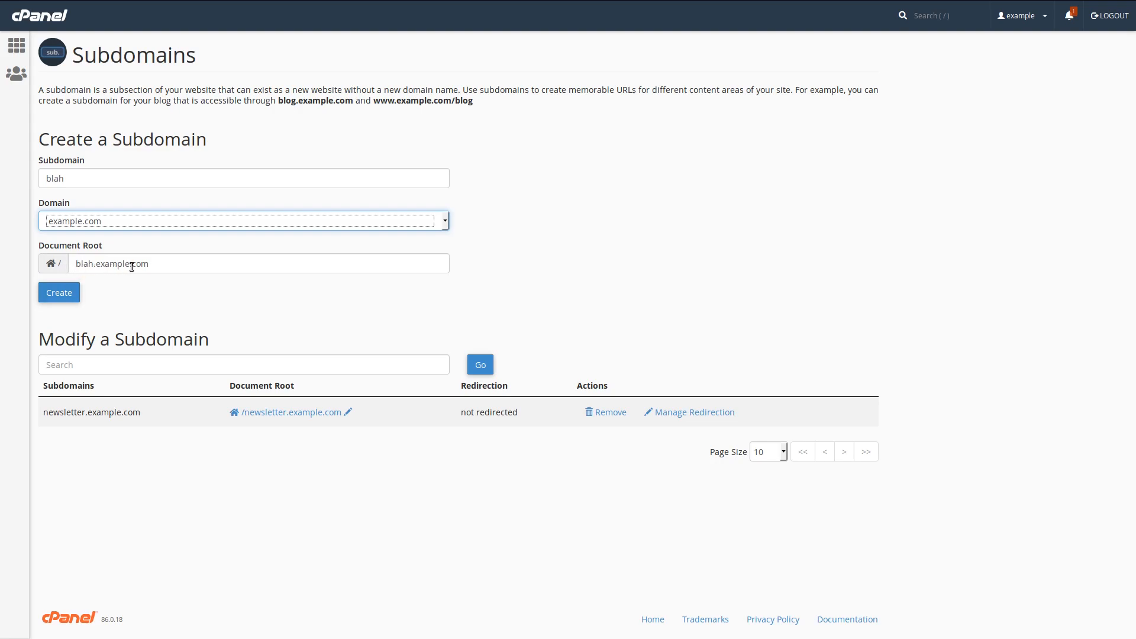
click(82, 296)
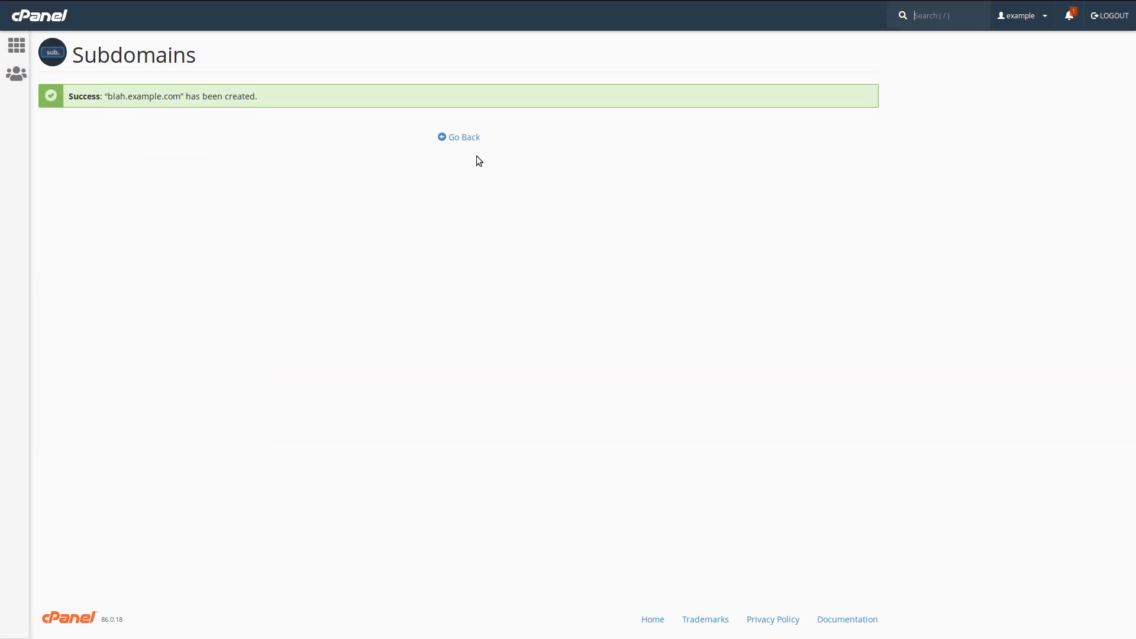
click(458, 137)
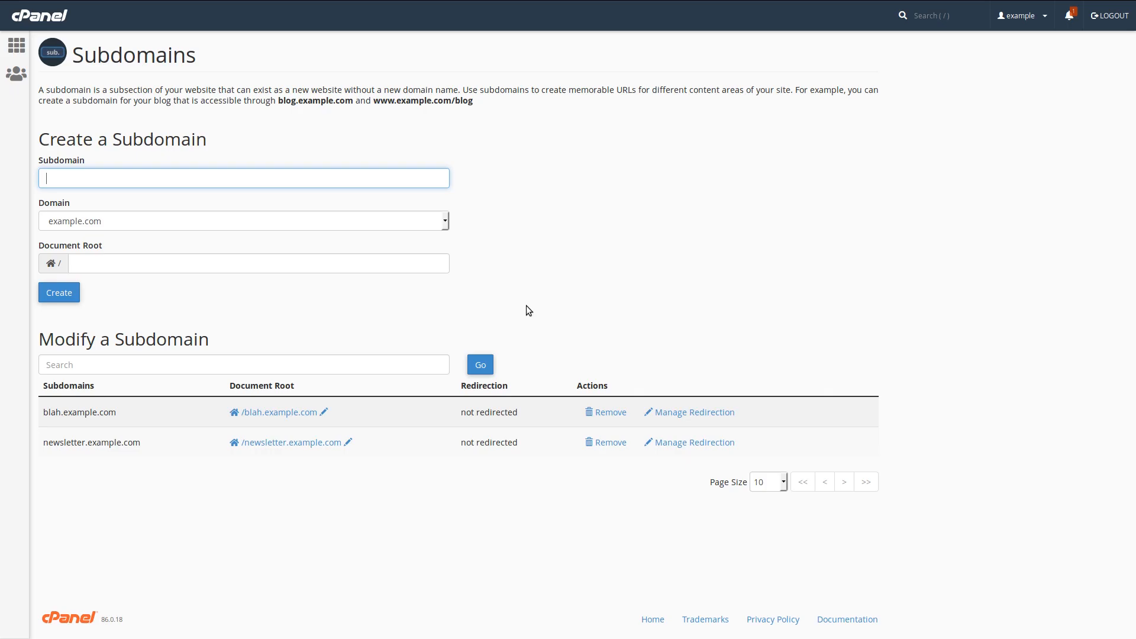
click(16, 45)
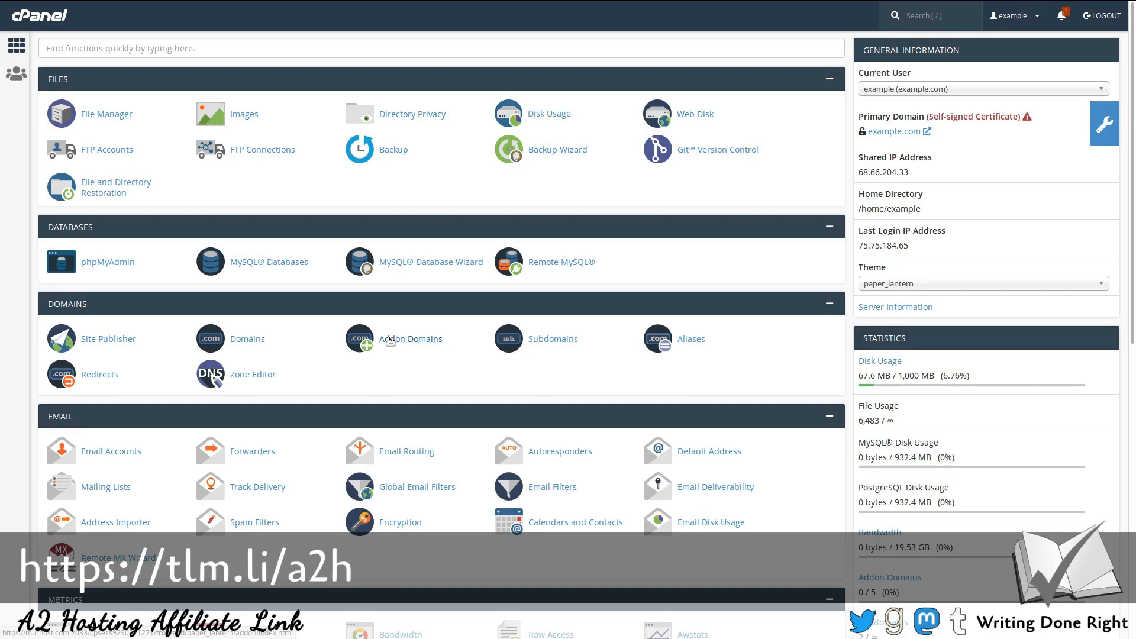
click(251, 342)
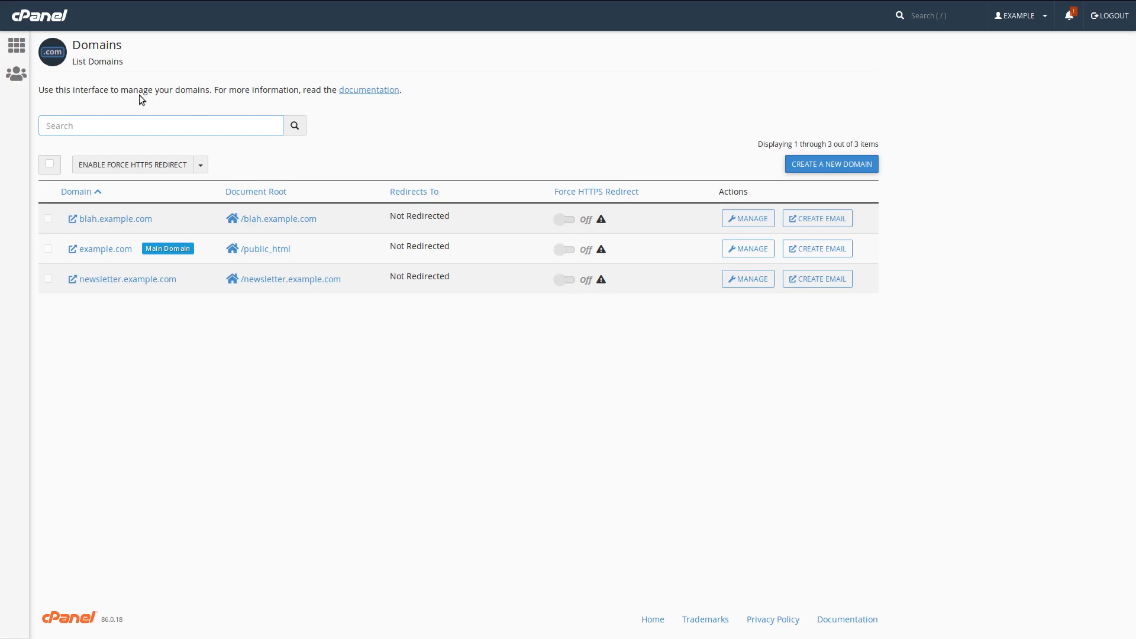
click(16, 45)
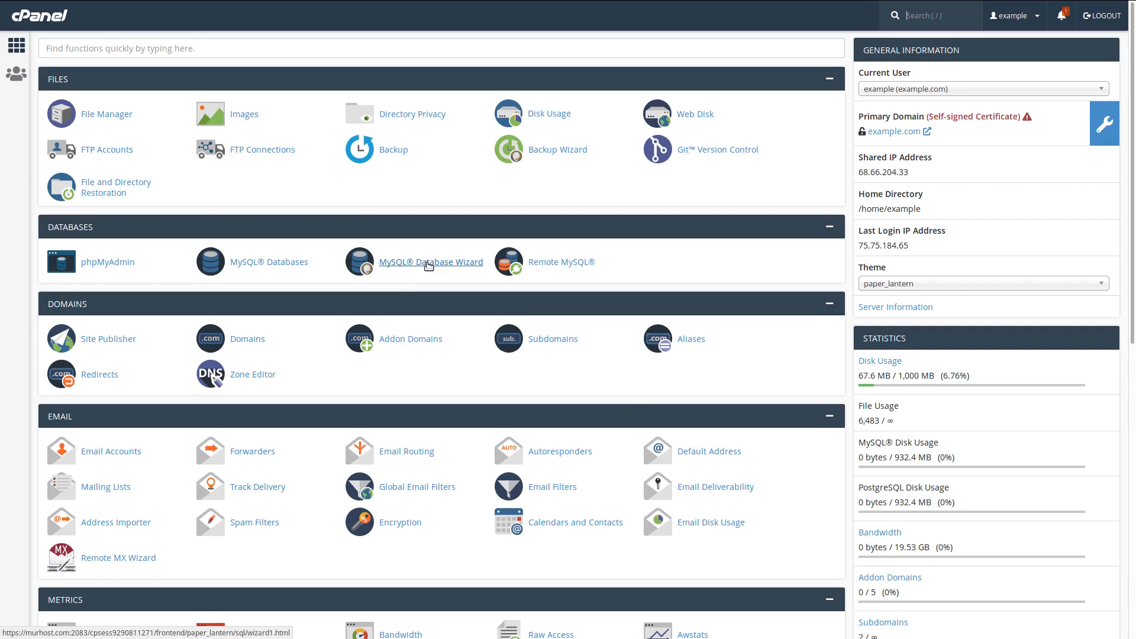
Open the MySQL Database Wizard and bring the phplist INSTALL notes forward
click(432, 266)
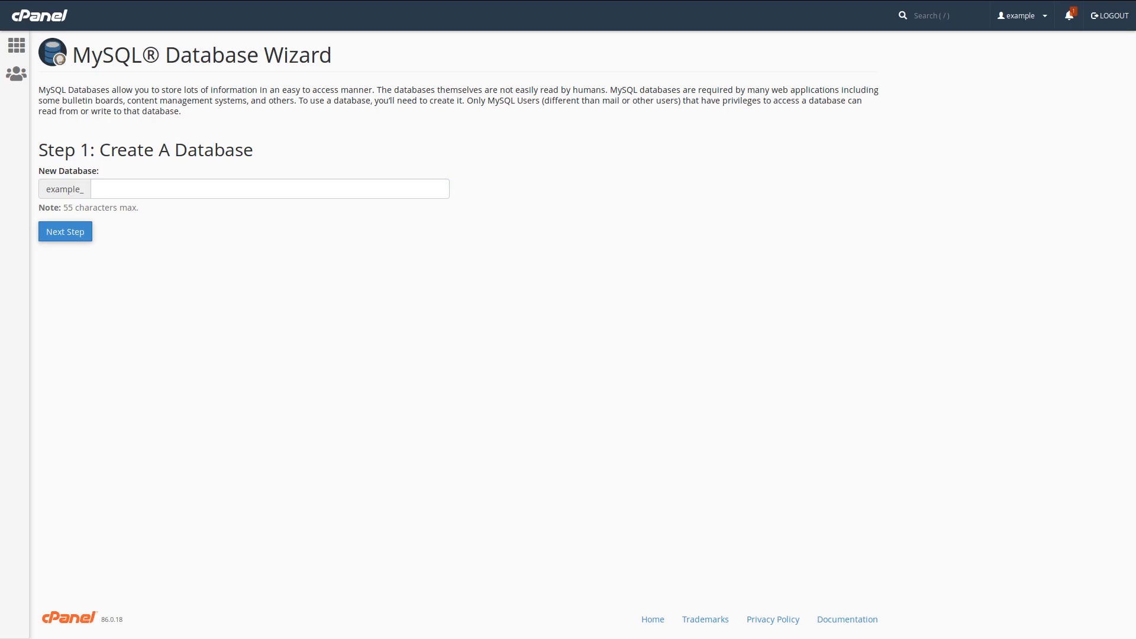
key(alt+Tab)
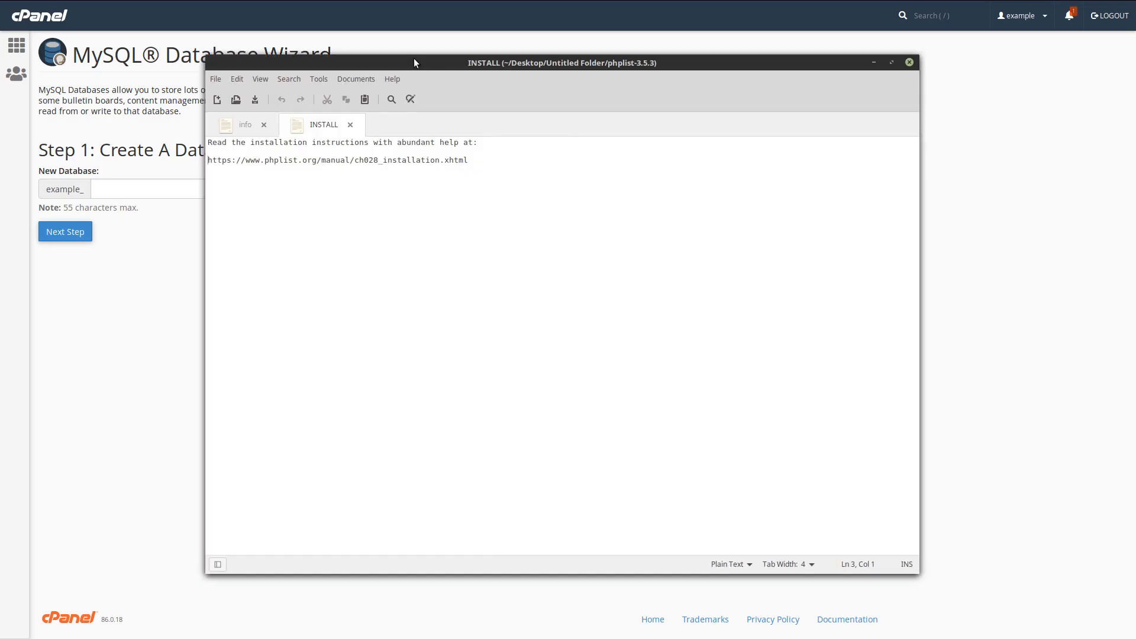
Show the info notes file in the editor and drag its window off to the right edge
click(248, 123)
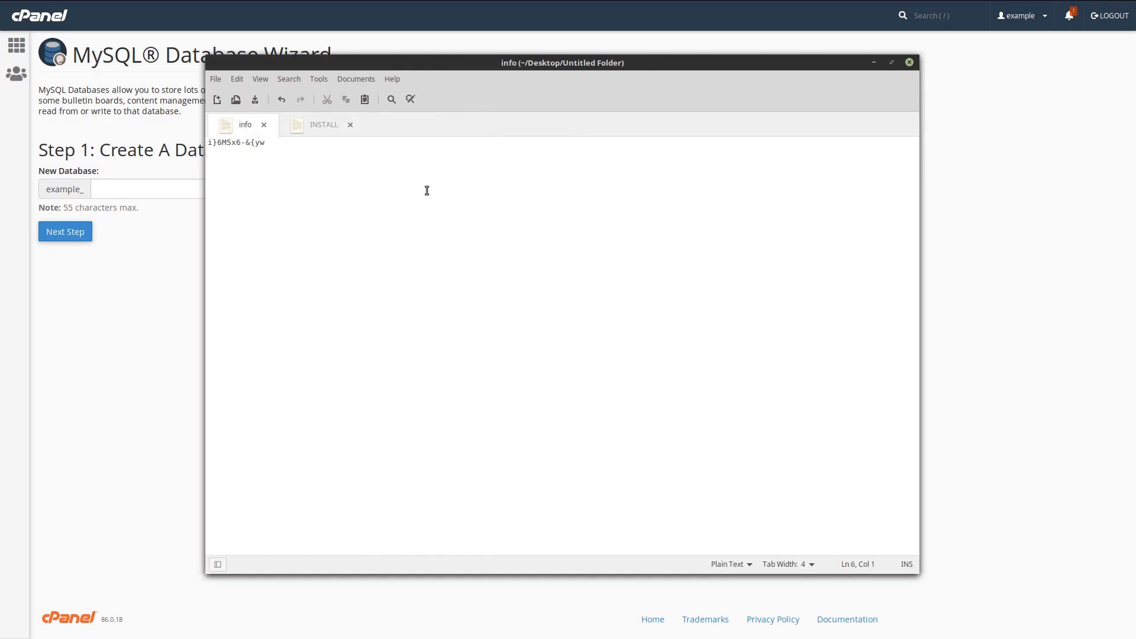
drag(422, 66, 541, 74)
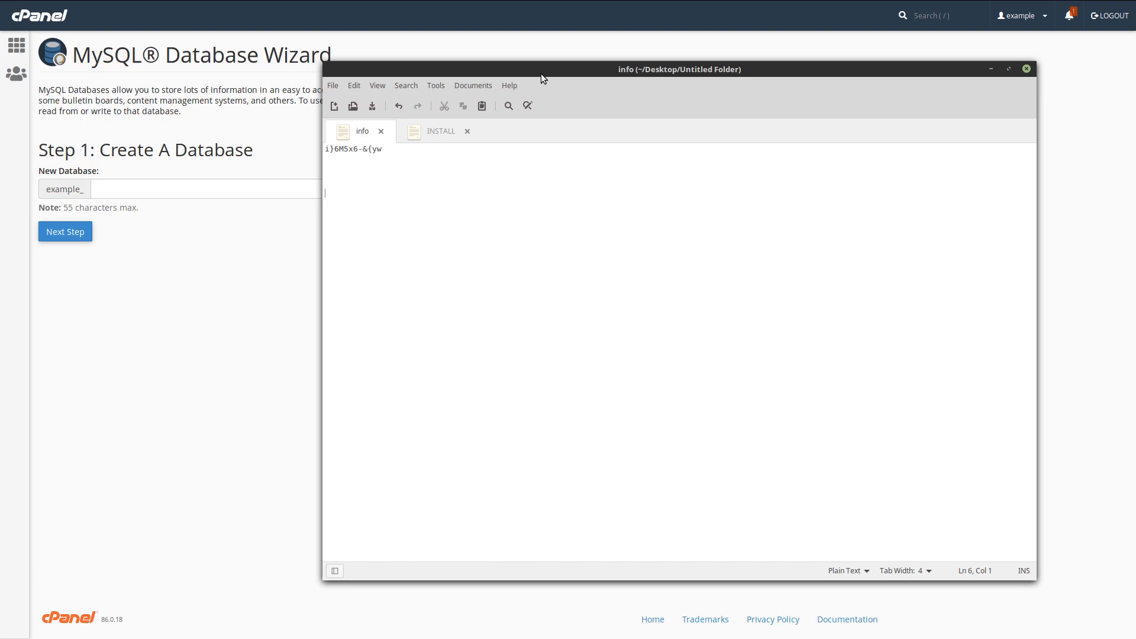
drag(544, 73, 1135, 106)
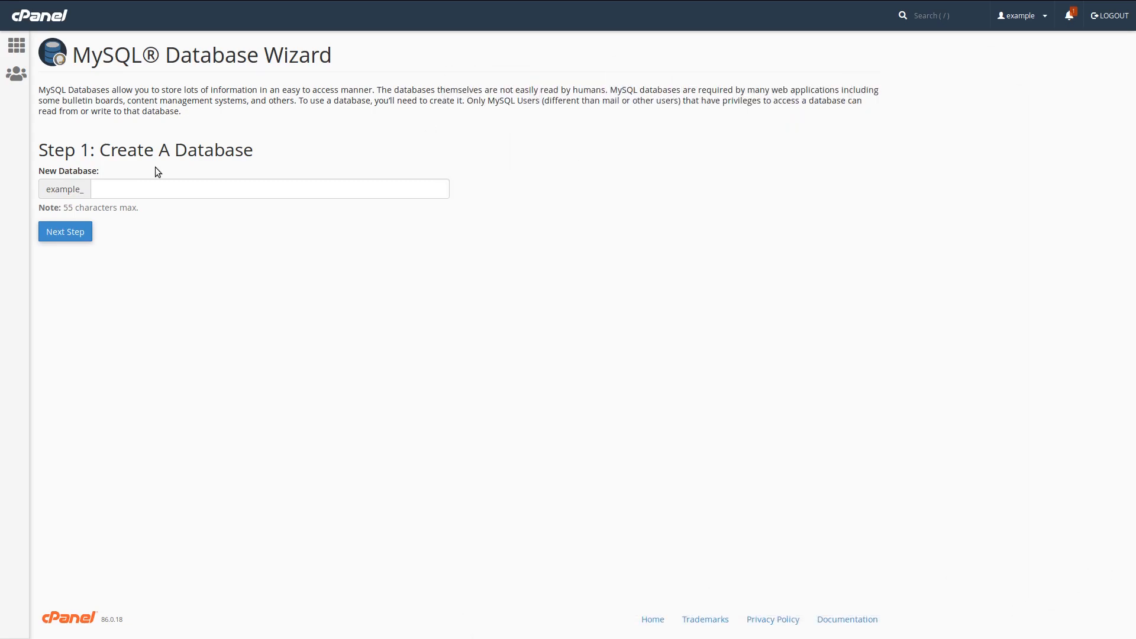
Create the database example_phplist by entering phplist as the new database name
click(166, 187)
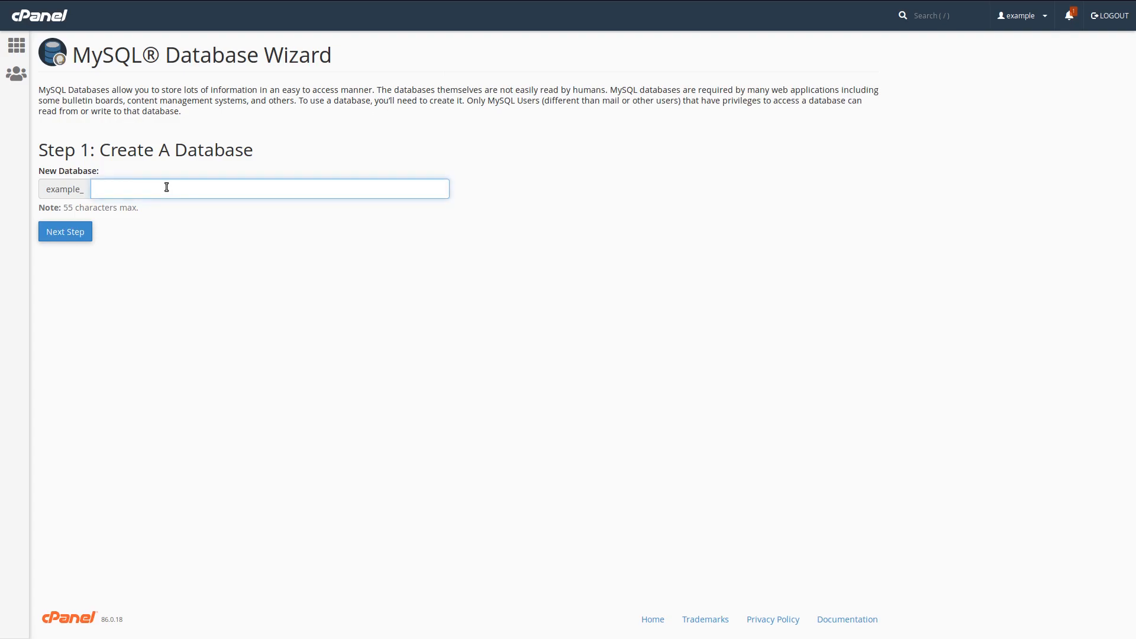
text(phplist)
key(ctrl+a)
click(83, 236)
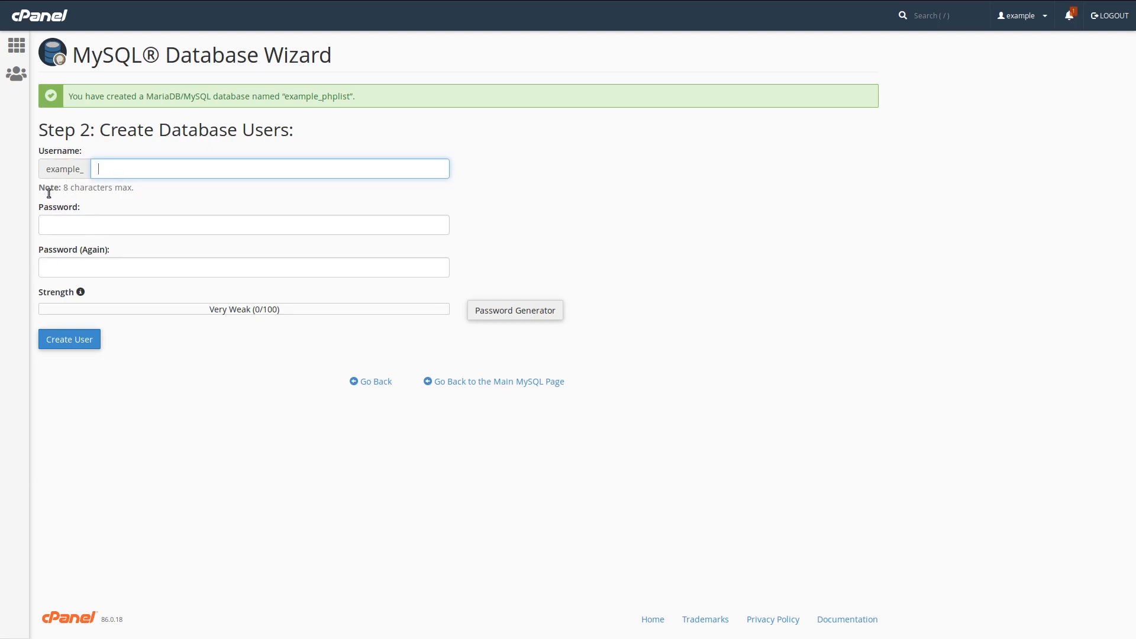
Enter phplist as the database username and select the full database name example_phplist
text(phplist)
drag(127, 170, 74, 169)
drag(349, 96, 285, 96)
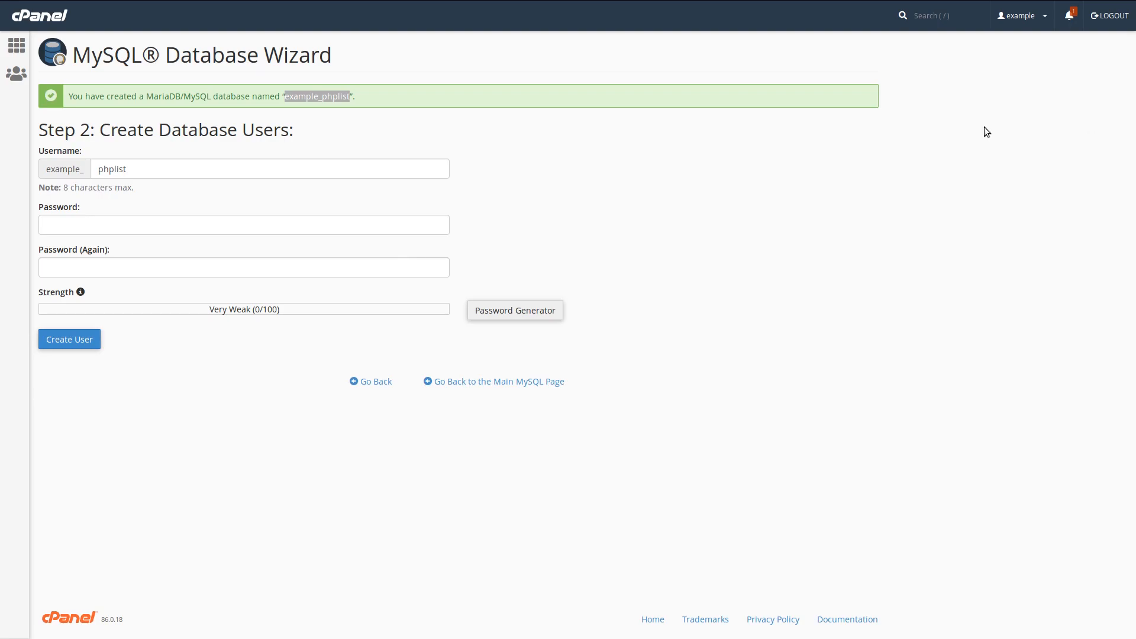
Create database user example_phplist with a generated, copied password
click(513, 314)
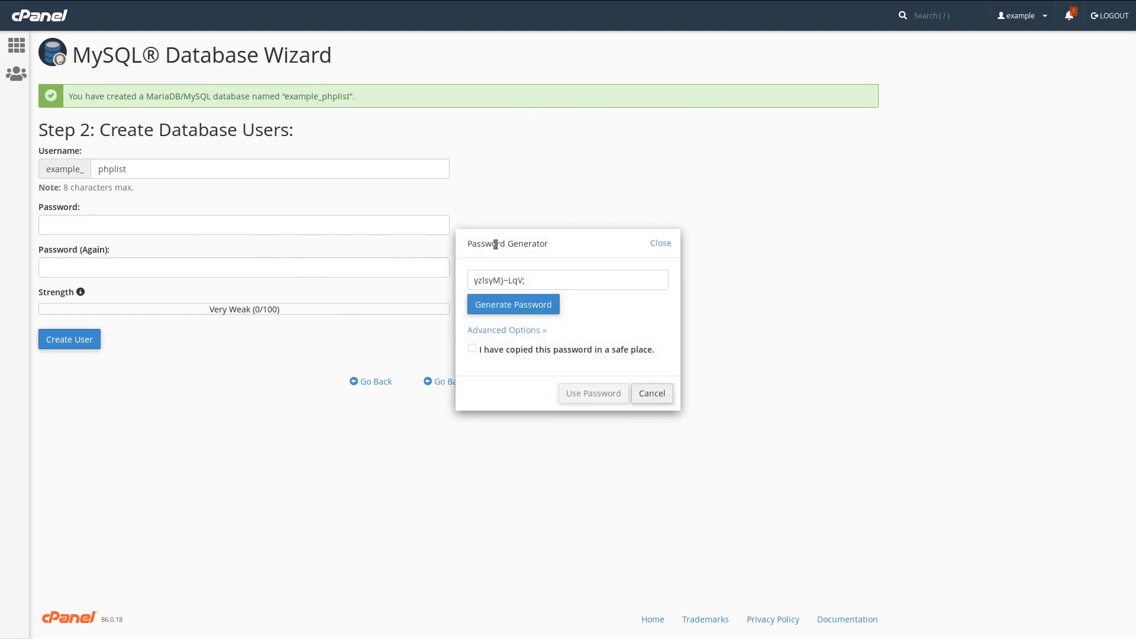
drag(560, 282, 253, 253)
click(531, 350)
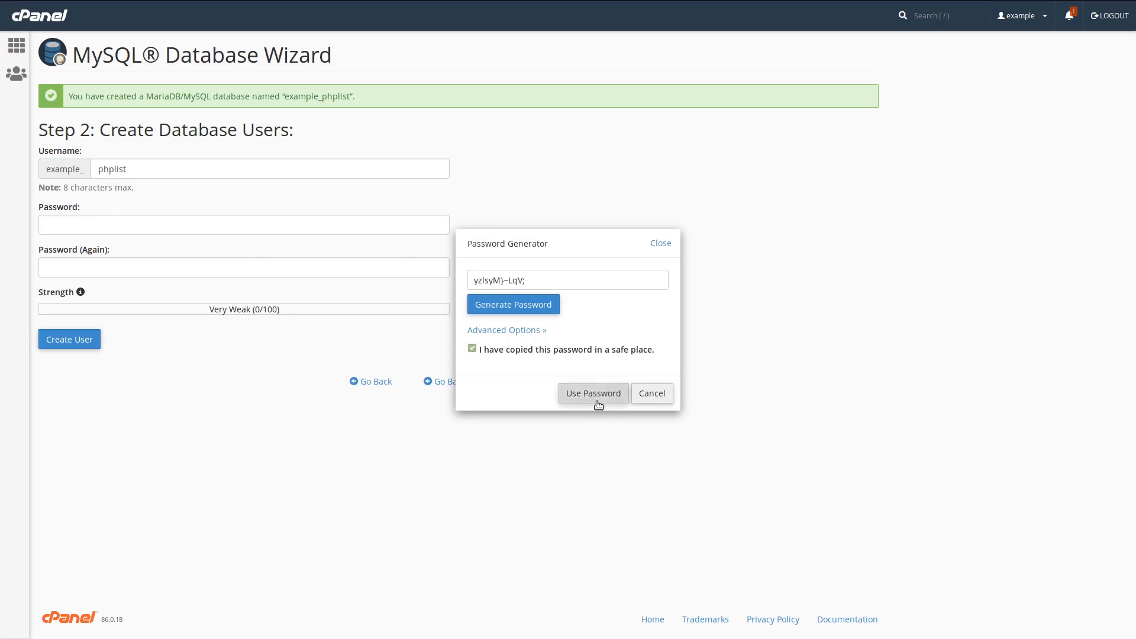
click(594, 399)
click(89, 346)
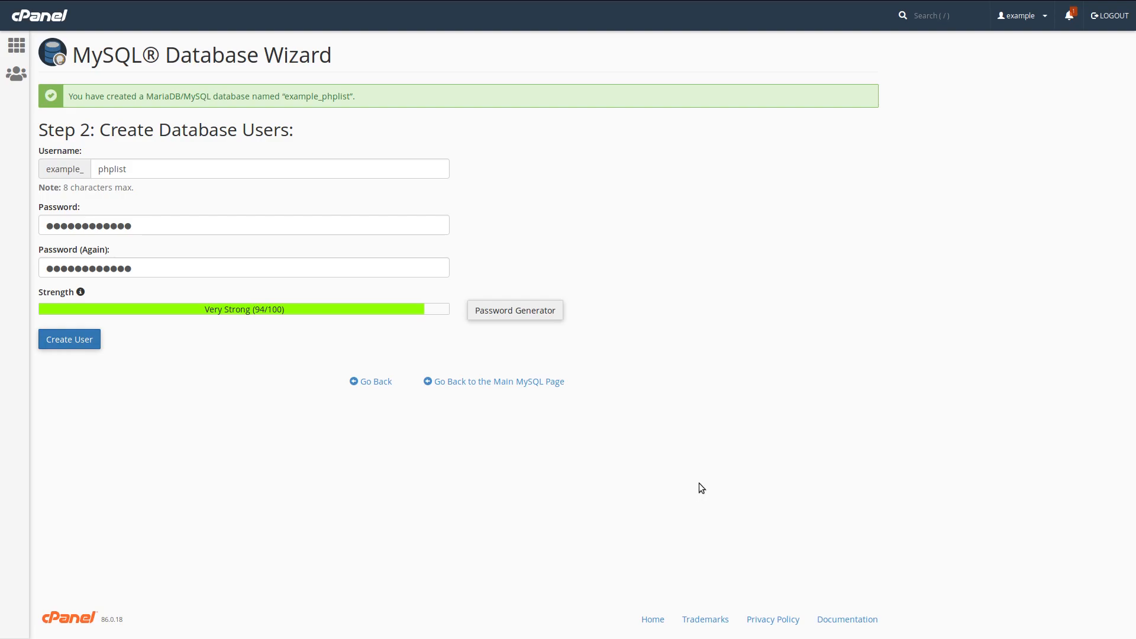
click(69, 340)
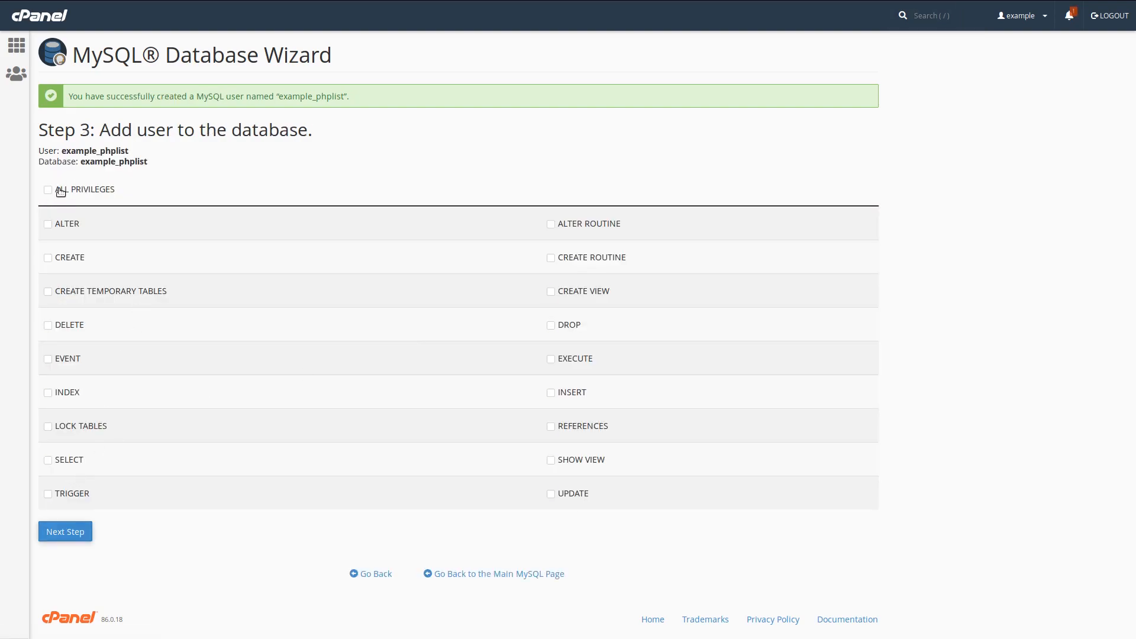
Grant example_phplist ALL PRIVILEGES on the example_phplist database and return to the cPanel dashboard
click(59, 190)
click(62, 530)
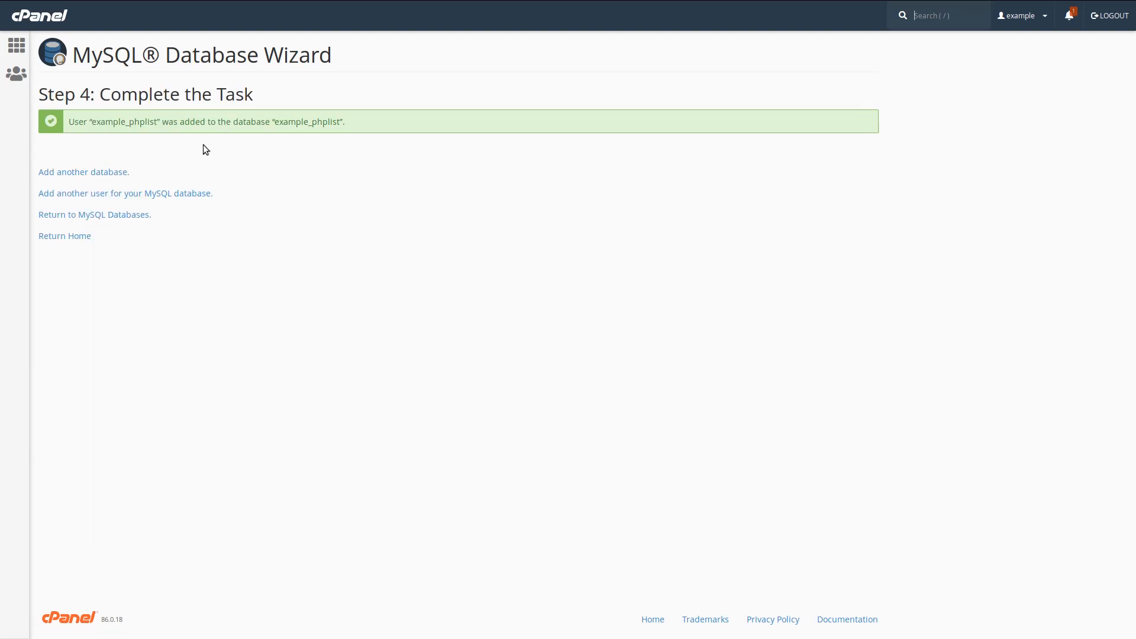
drag(89, 122, 159, 124)
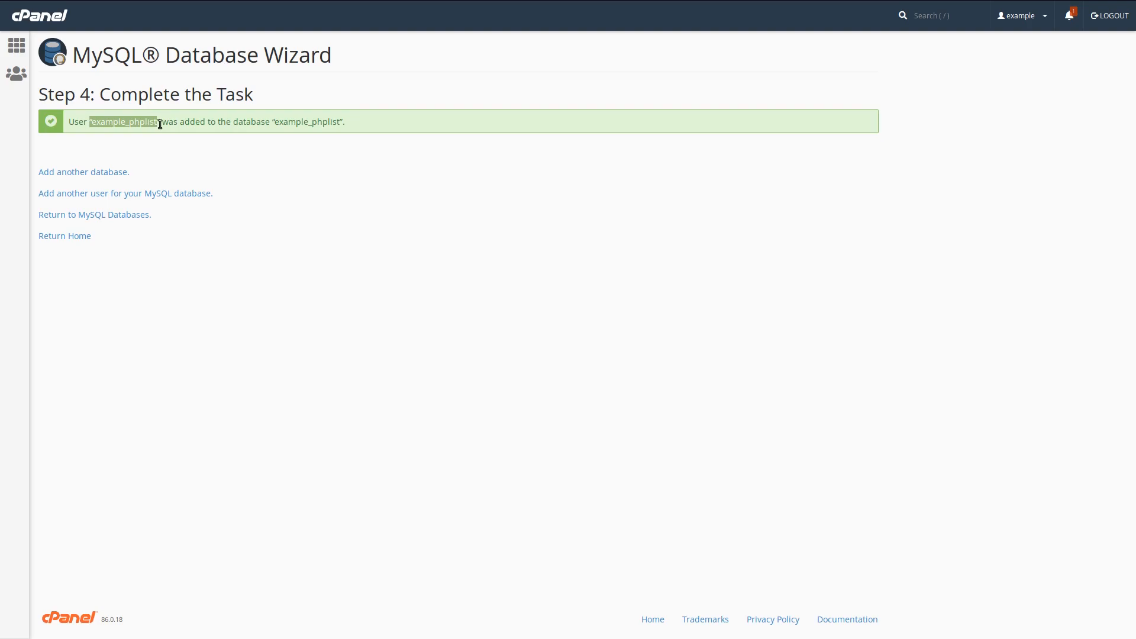
click(291, 123)
drag(275, 121, 340, 126)
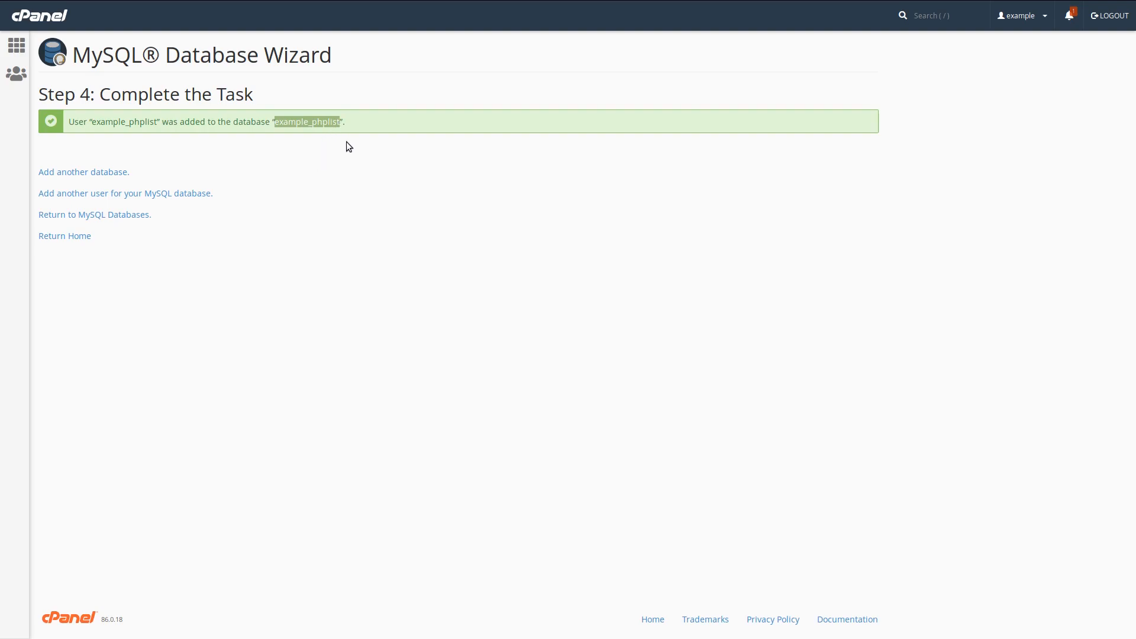
click(67, 237)
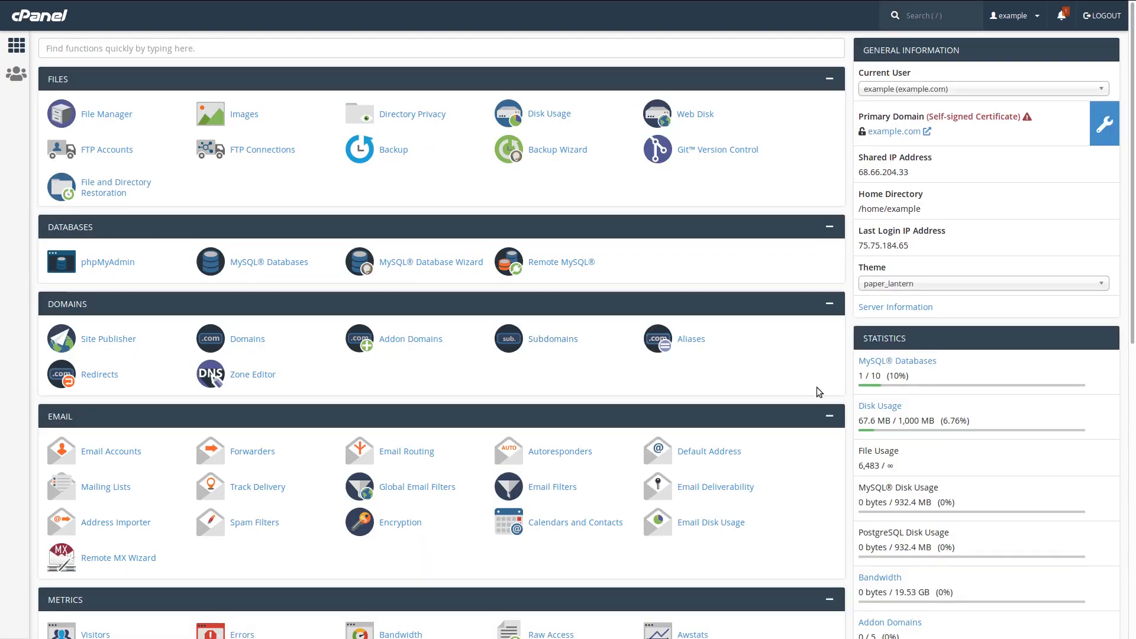
scroll(648, 452, down, 1)
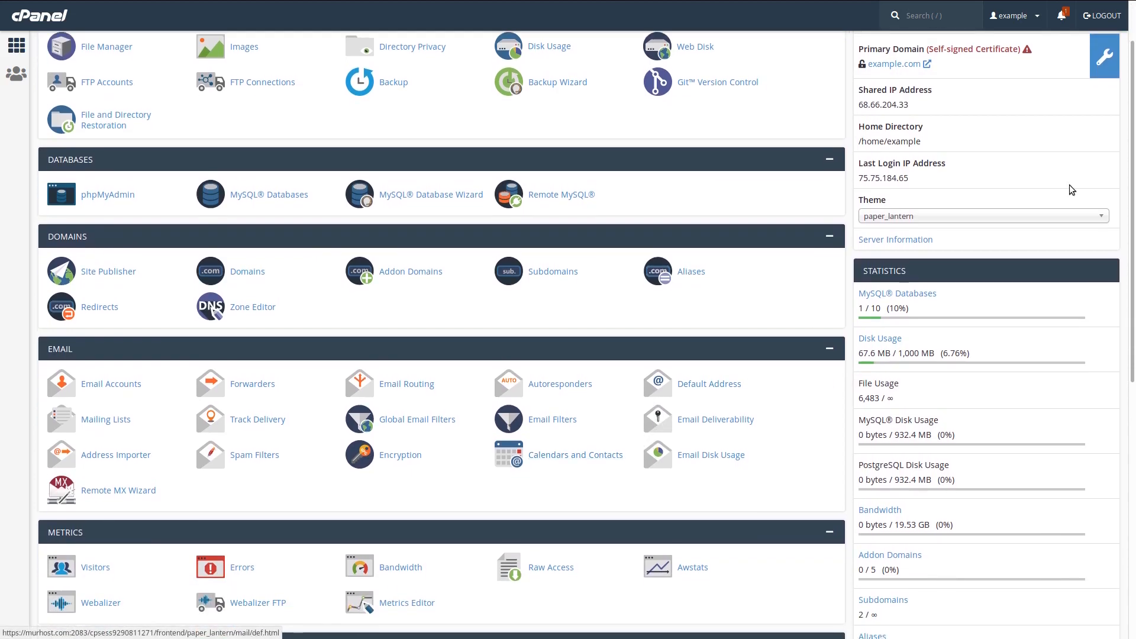
Save the info notes with the database name, user and password, then close the INSTALL file
click(940, 16)
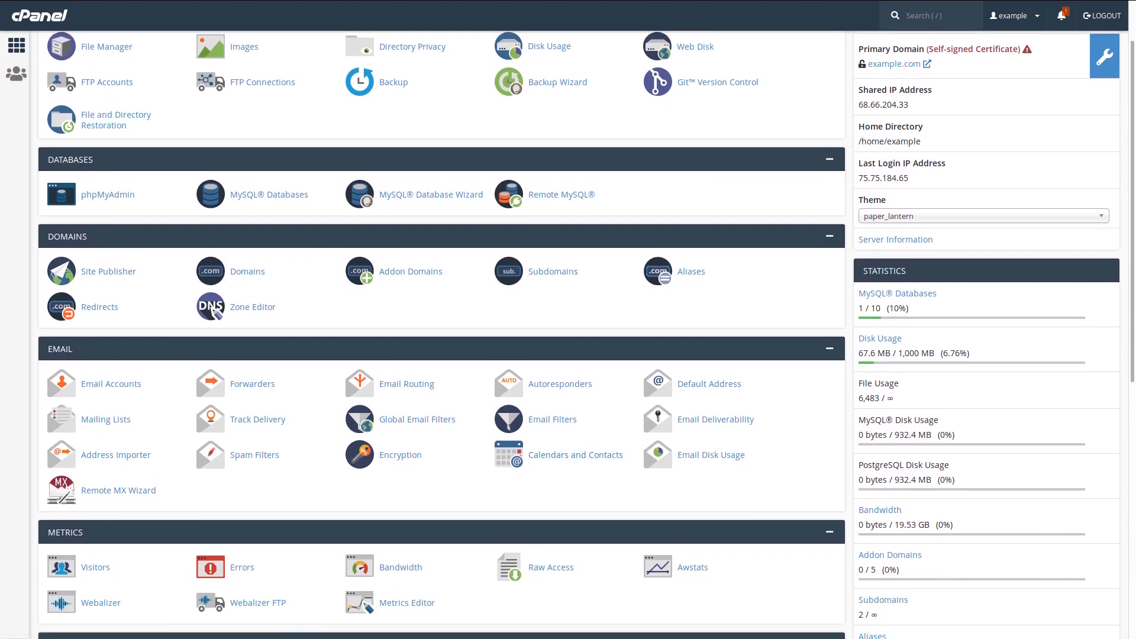
mouse_move(878, 3)
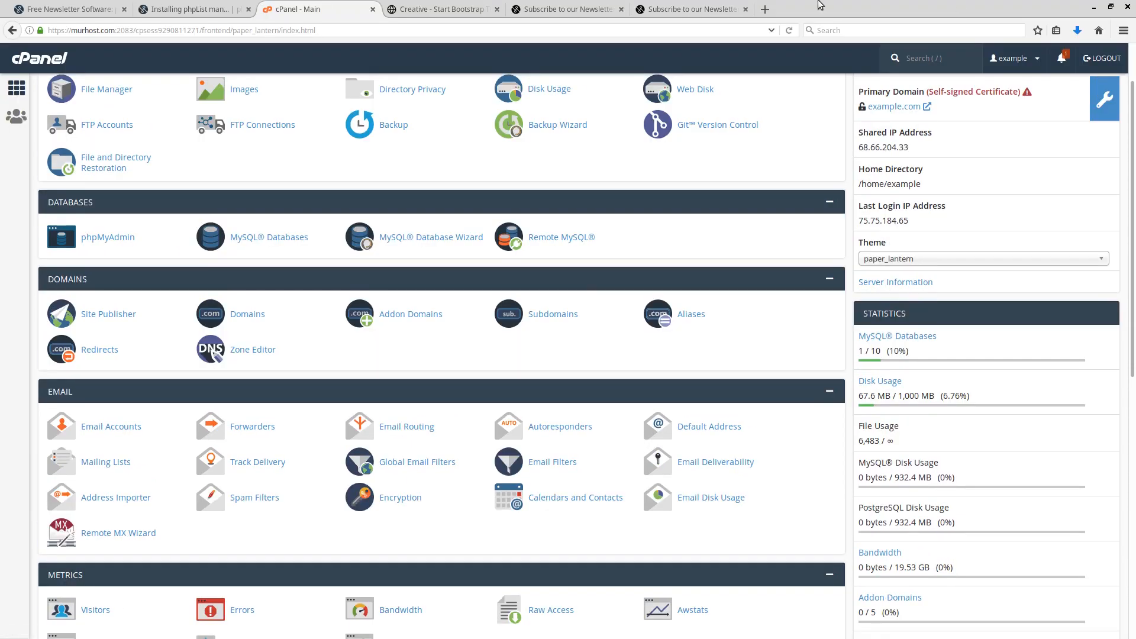
click(481, 12)
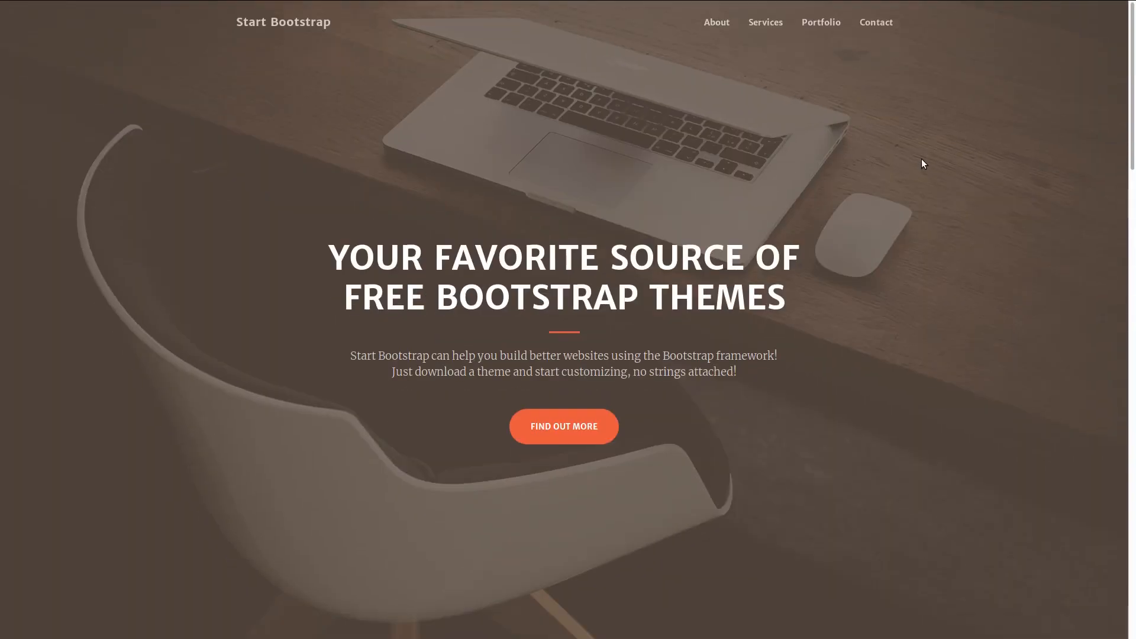
key(F11)
drag(1135, 96, 718, 83)
key(ctrl+s)
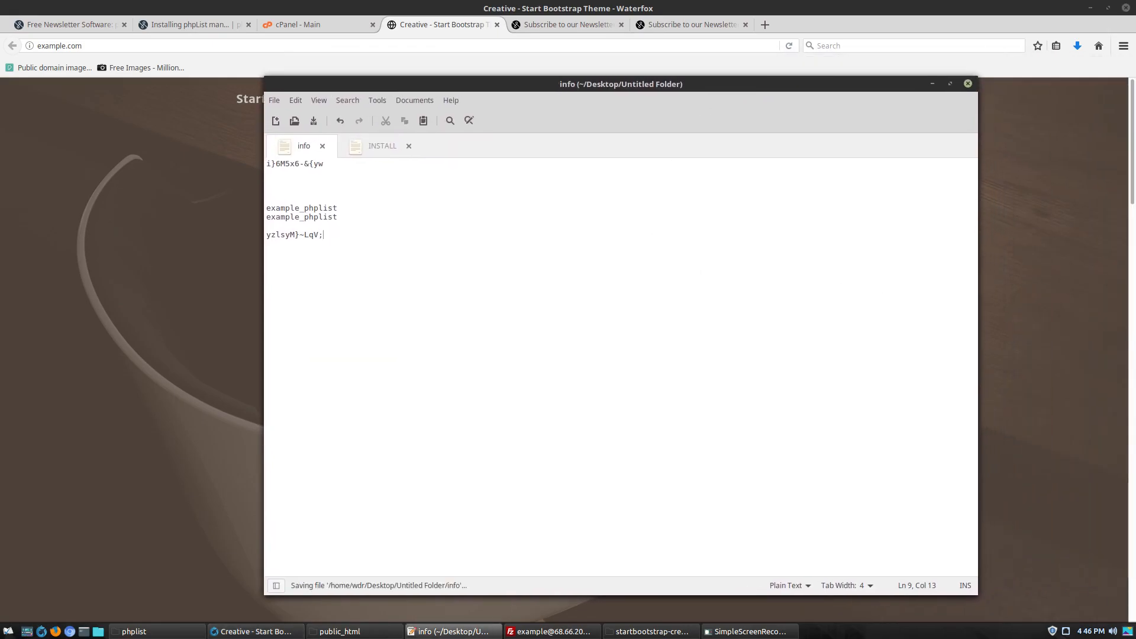
mouse_move(1135, 44)
mouse_down()
mouse_move(743, 39)
mouse_move(1135, 66)
mouse_move(739, 51)
mouse_move(1135, 41)
mouse_up()
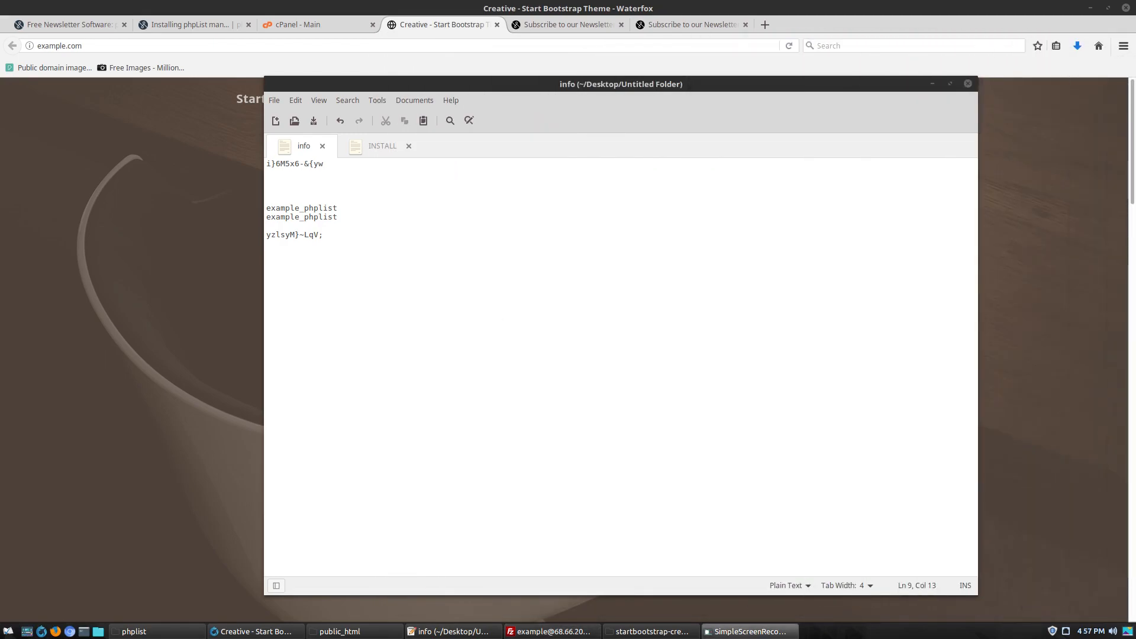
mouse_move(1135, 24)
mouse_down()
mouse_move(609, 24)
mouse_move(1135, 27)
mouse_up()
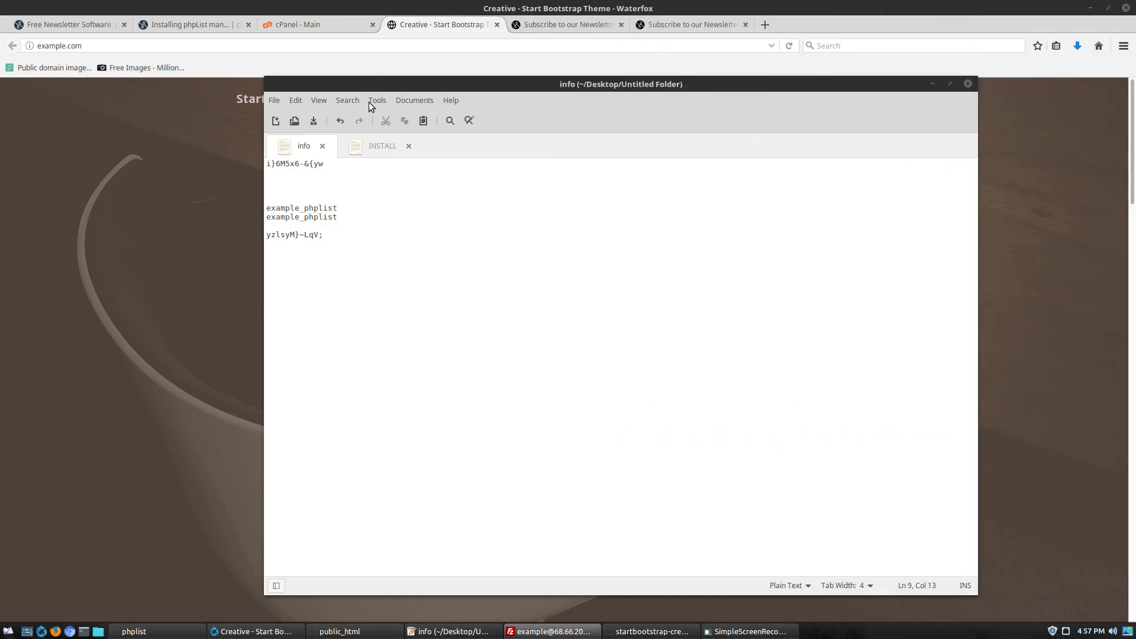
click(411, 145)
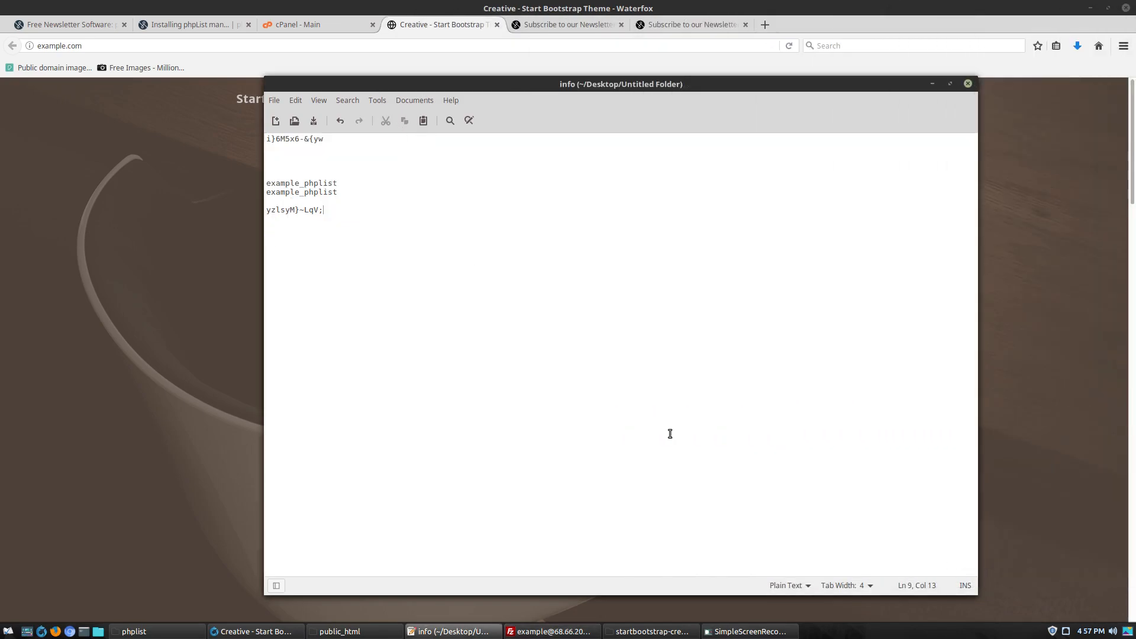
Browse to public_html/lists/config in Nemo and open config.php in Xed
click(354, 632)
drag(638, 70, 848, 99)
double_click(636, 182)
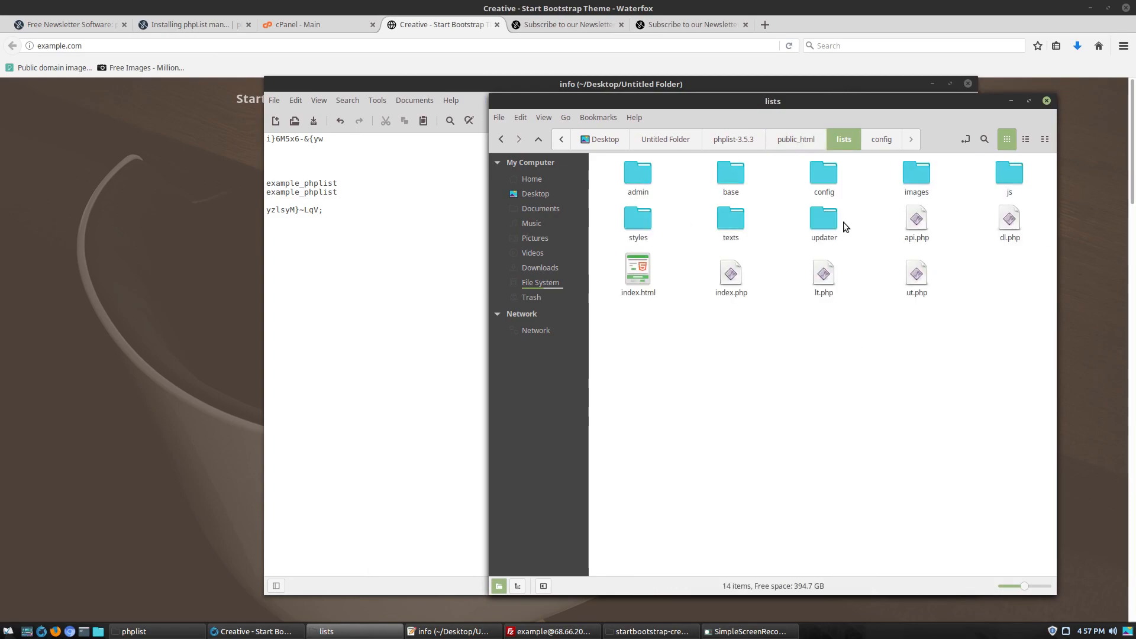
click(826, 174)
double_click(824, 173)
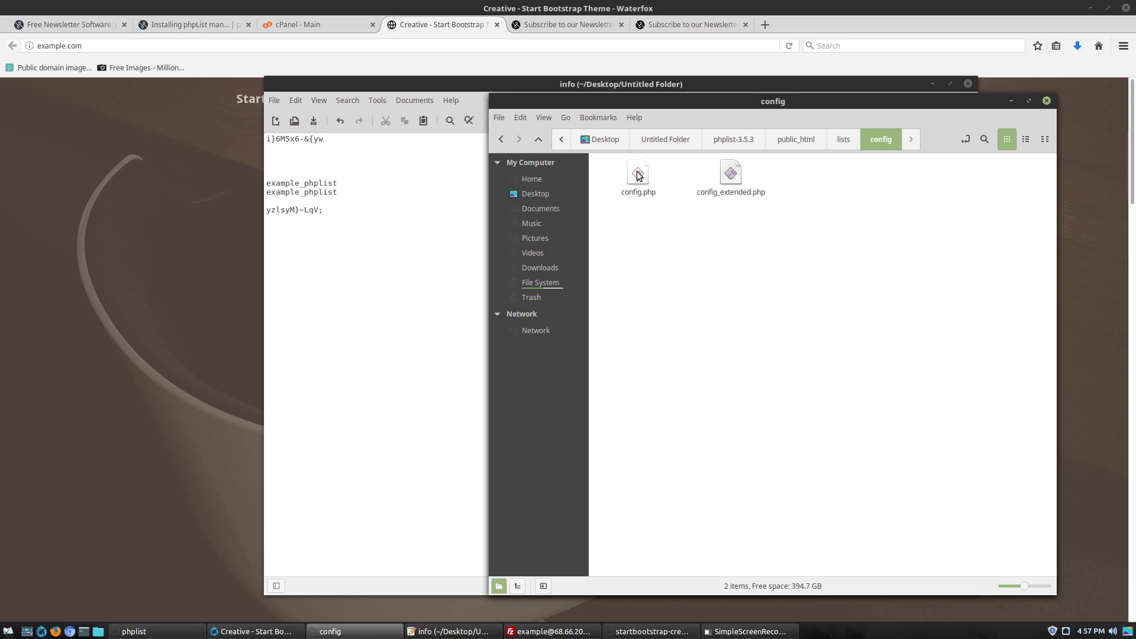
click(733, 179)
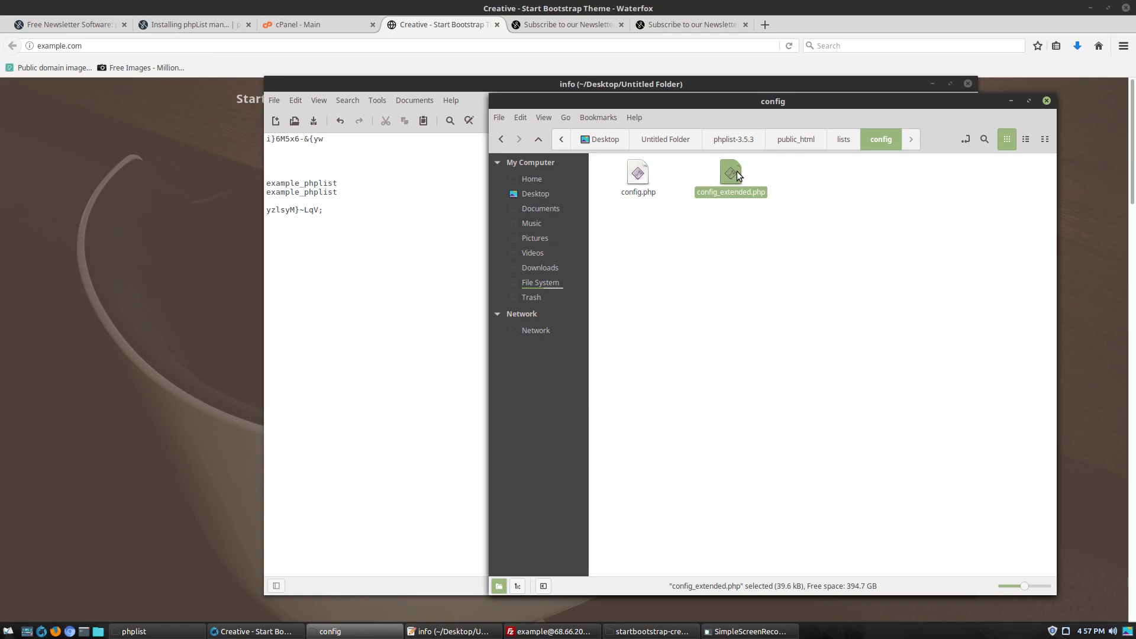
click(637, 183)
double_click(651, 173)
drag(626, 86, 735, 47)
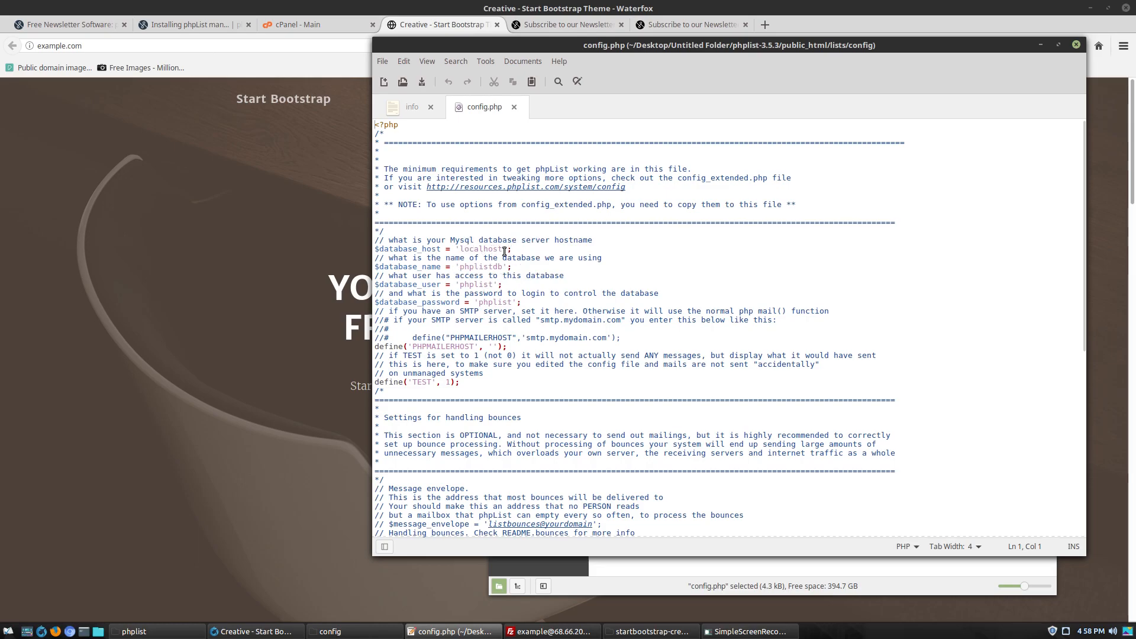
Paste example_phplist from the notes as config.php's database name and database user
click(644, 567)
drag(706, 102, 266, 111)
click(570, 111)
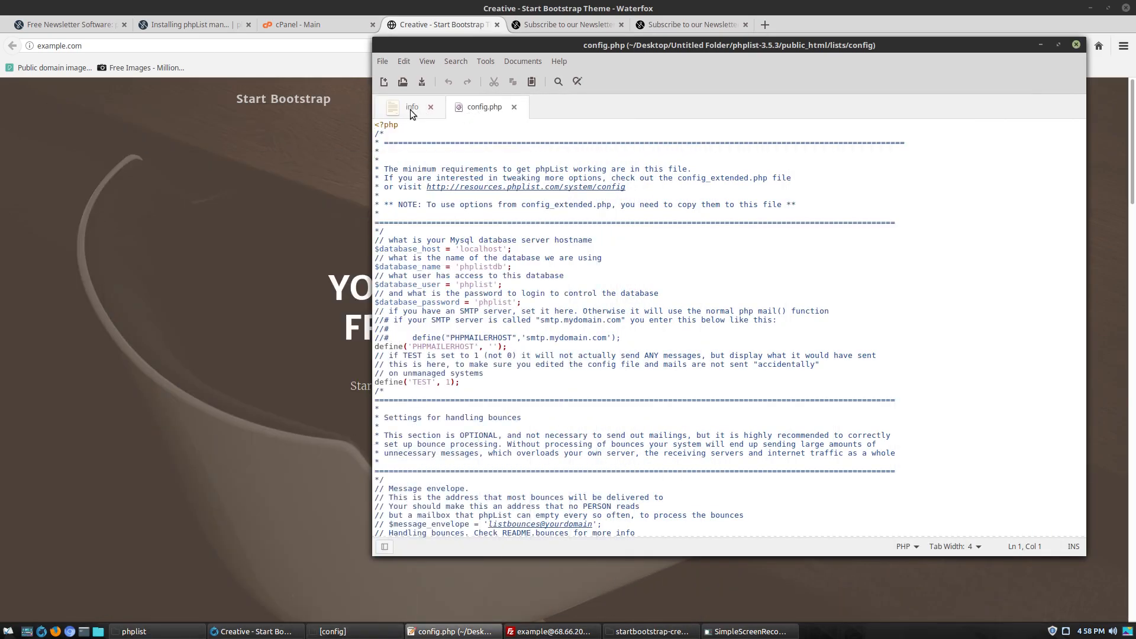
click(412, 107)
double_click(422, 169)
key(ctrl+c)
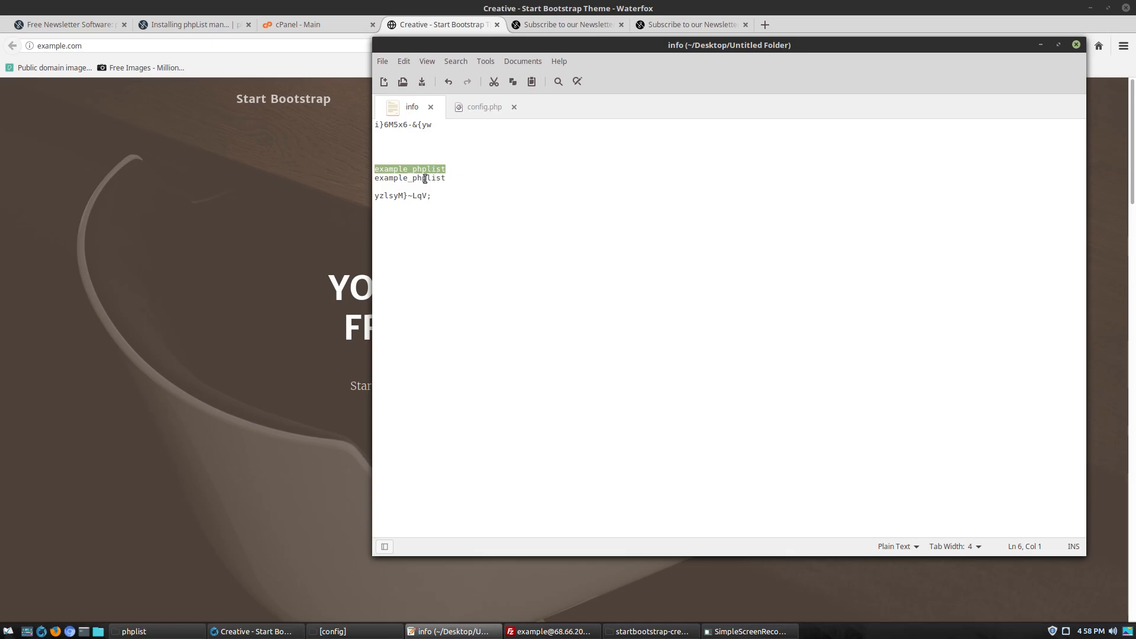
click(474, 110)
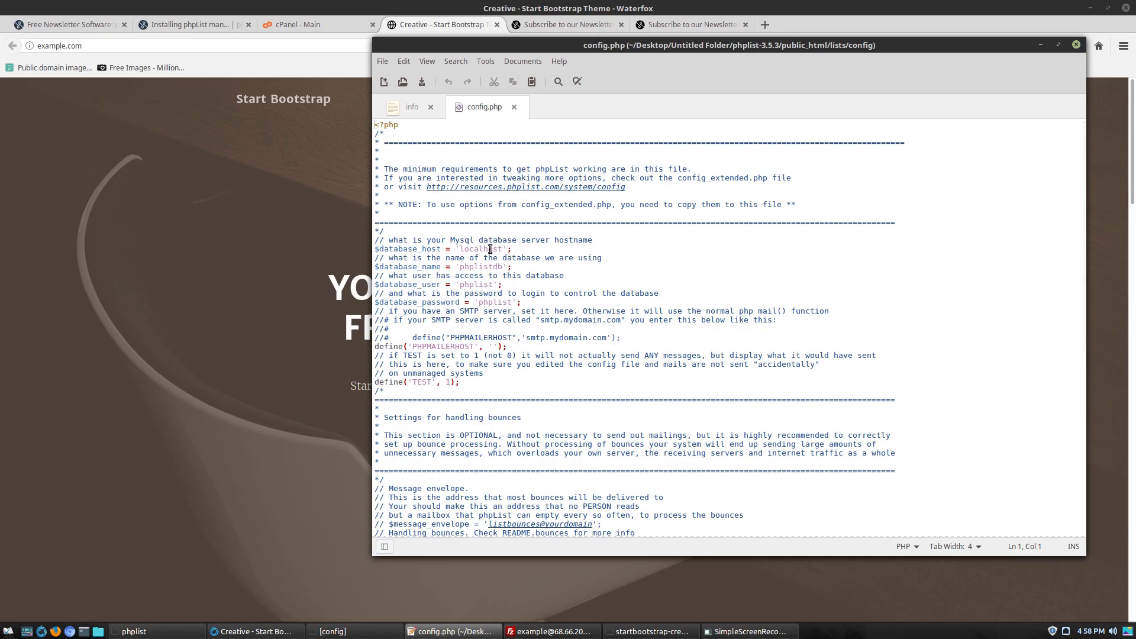
drag(461, 267, 499, 270)
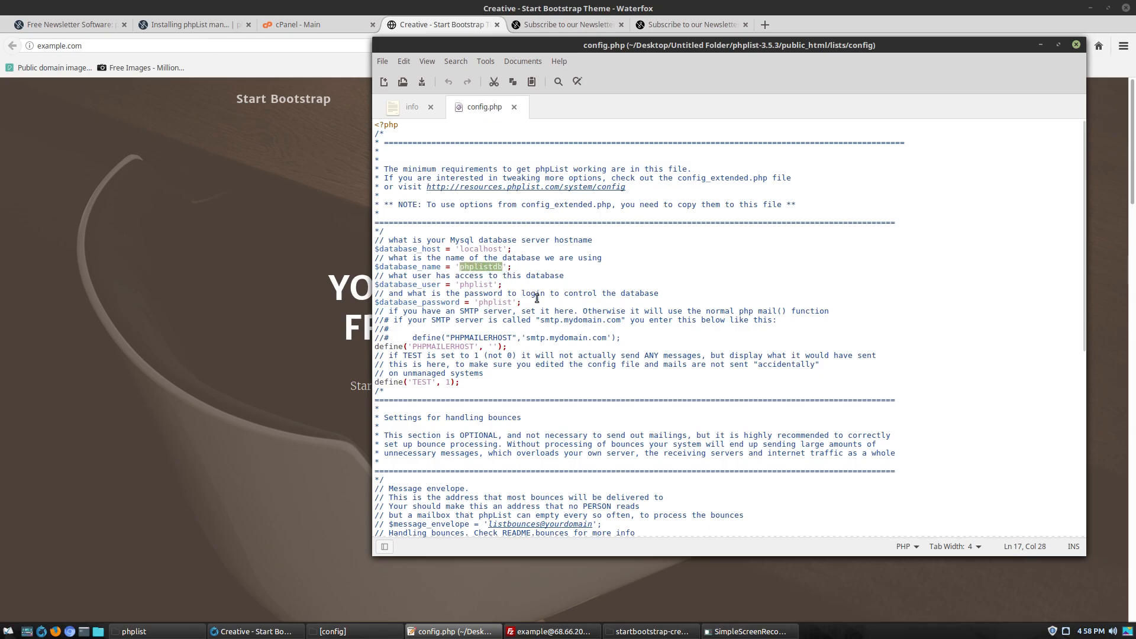
key(ctrl+v)
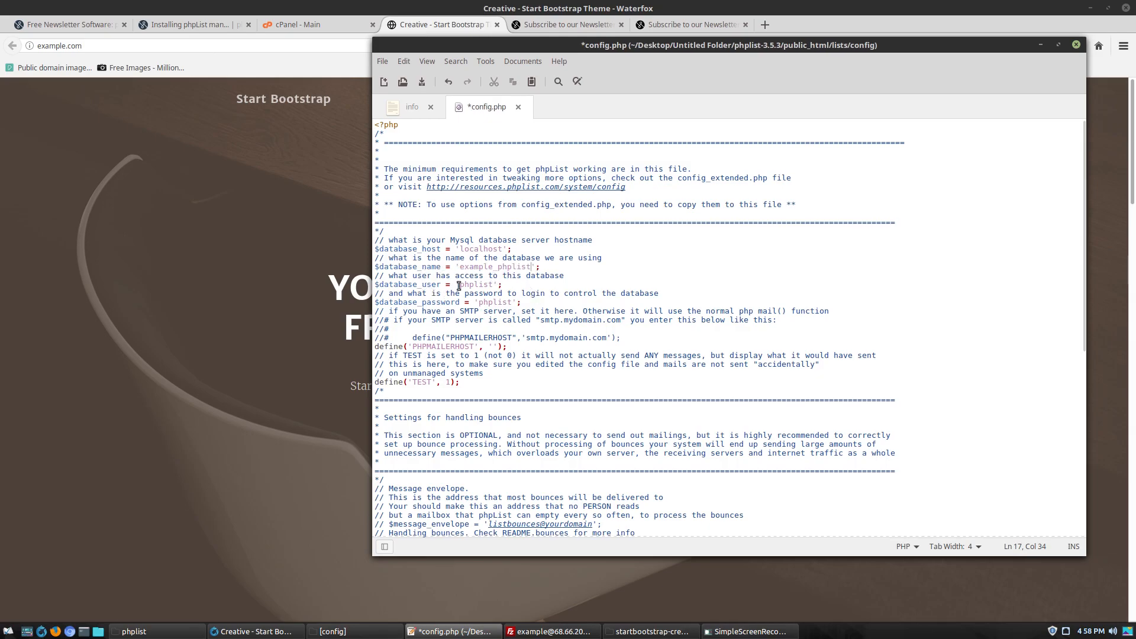
drag(461, 285, 495, 284)
key(ctrl+v)
Replace config.php's database password with the generated password saved in the notes
click(408, 107)
drag(432, 195, 342, 195)
key(ctrl+c)
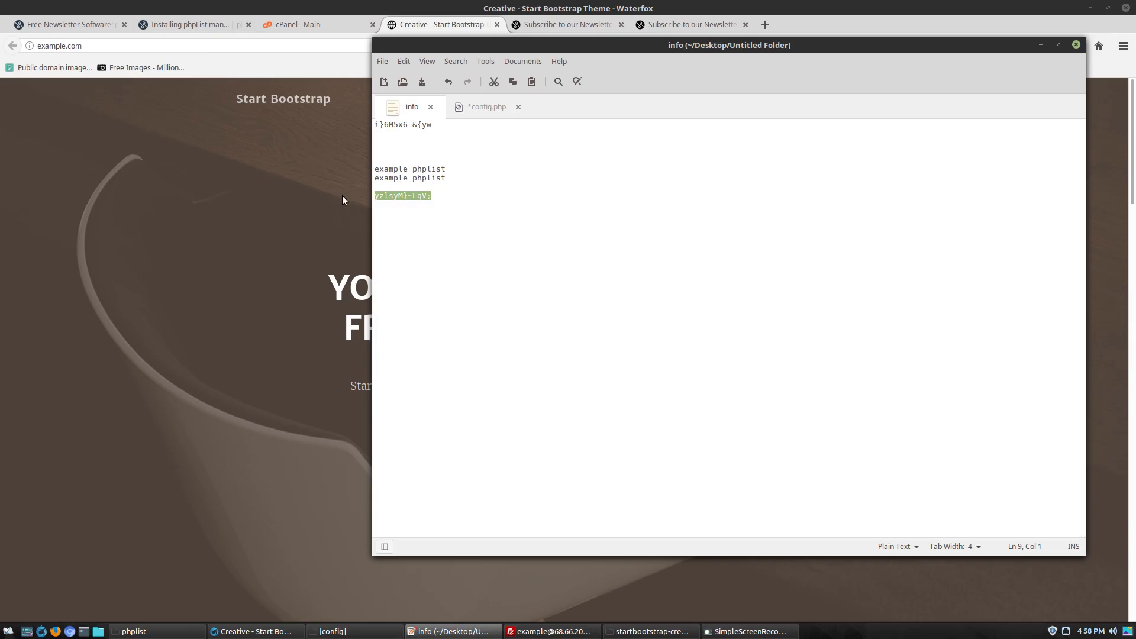
click(476, 107)
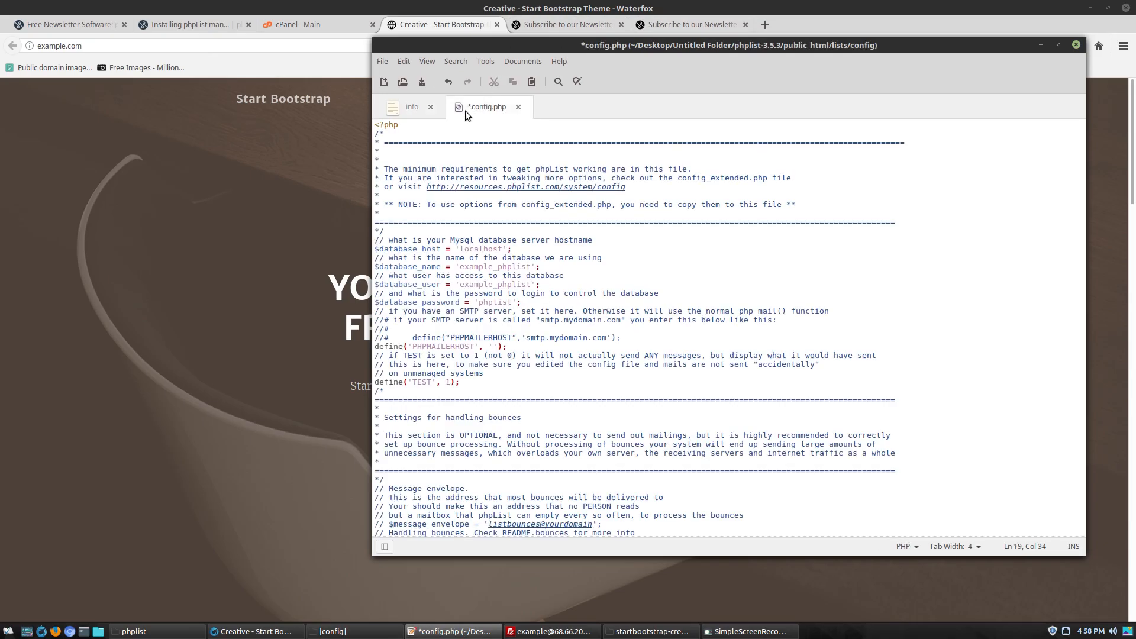
click(481, 303)
drag(481, 303, 513, 302)
key(ctrl+v)
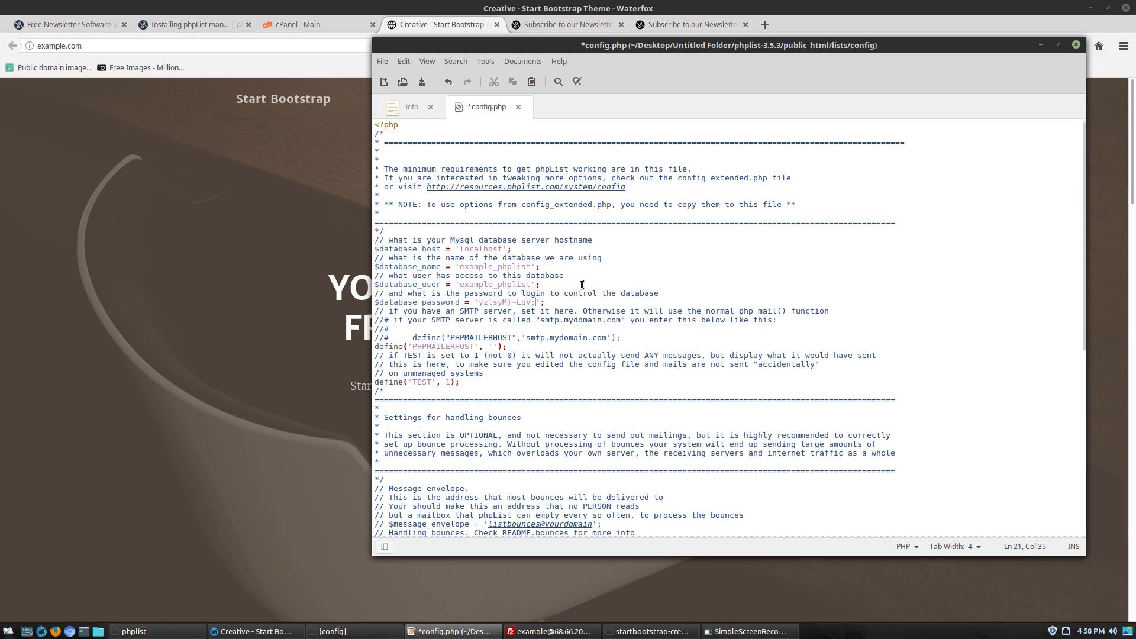
scroll(592, 292, down, 3)
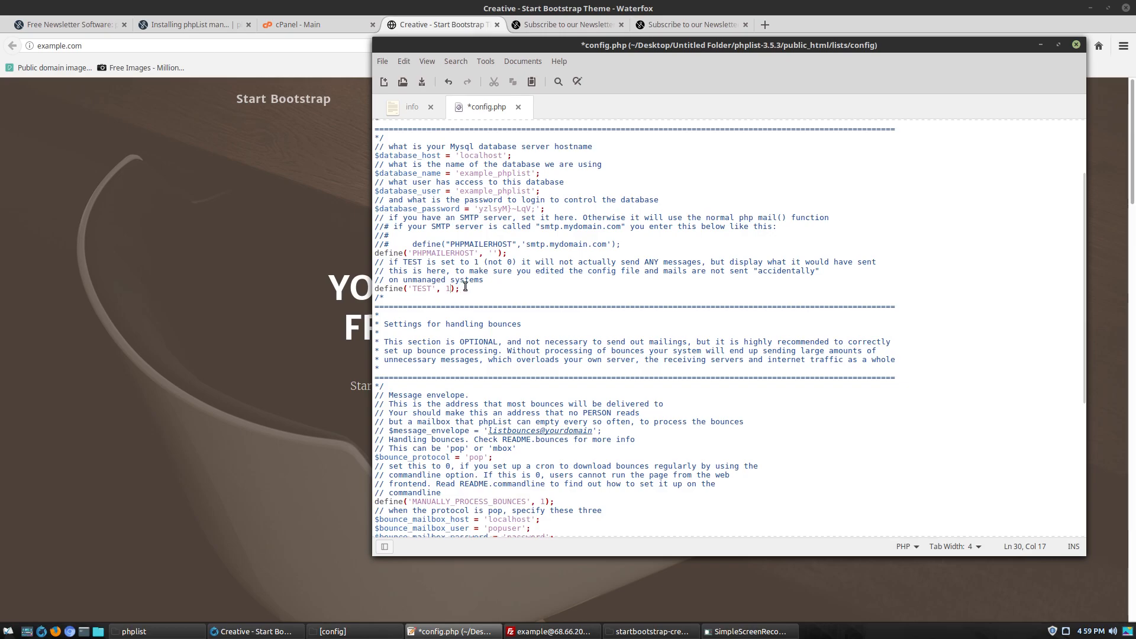
Open config_extended.php from the config folder in Xed
scroll(465, 287, down, 8)
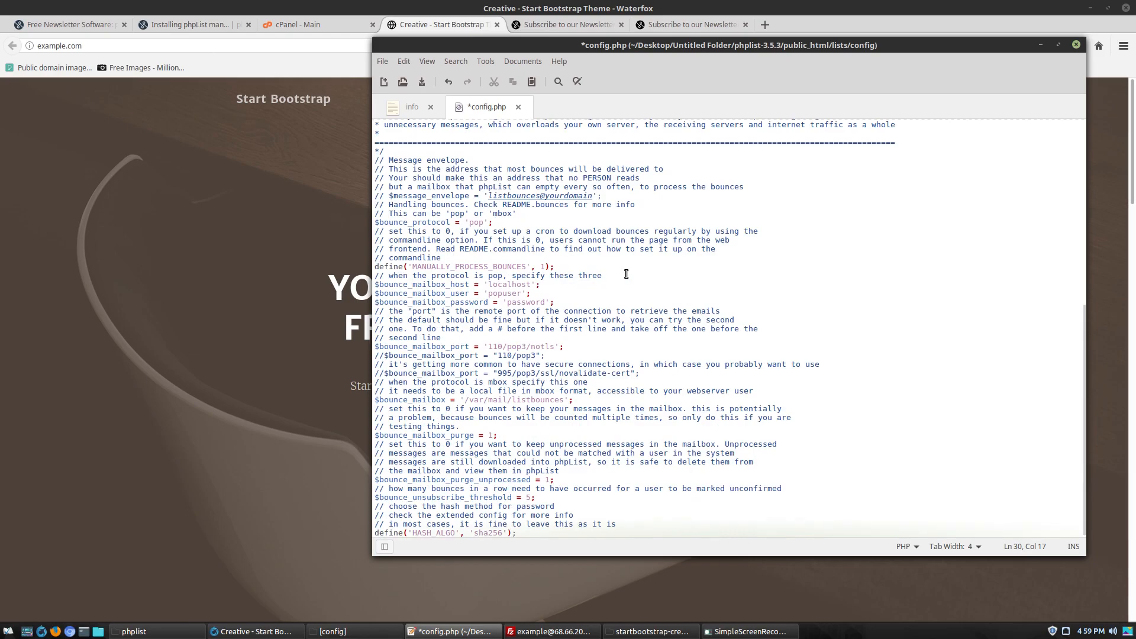
scroll(598, 335, up, 5)
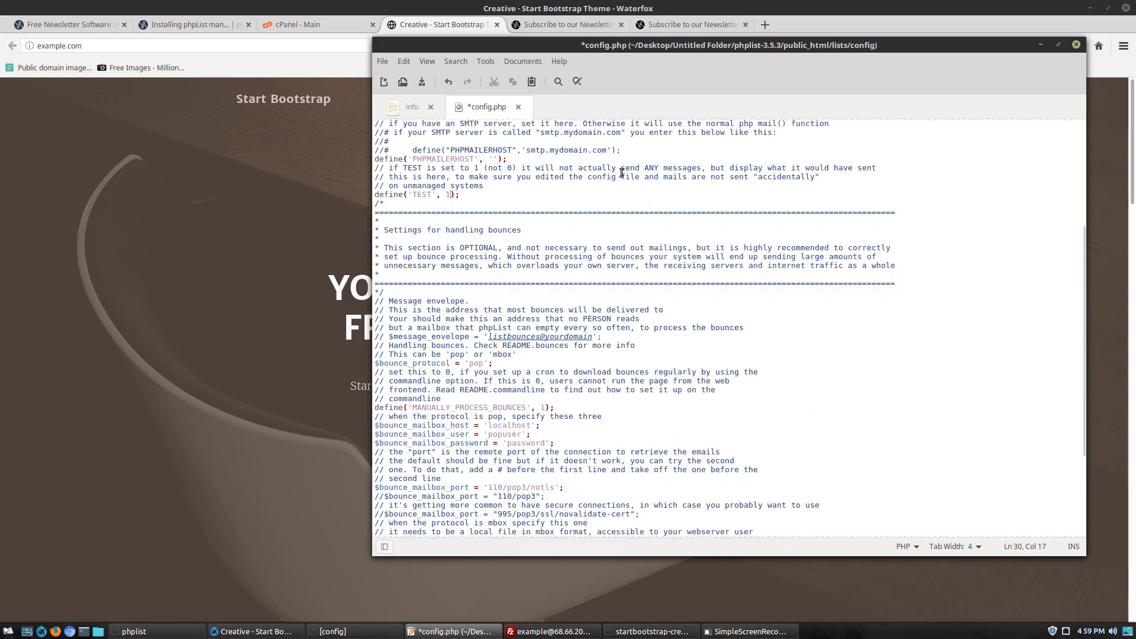
drag(609, 49, 480, 85)
click(333, 631)
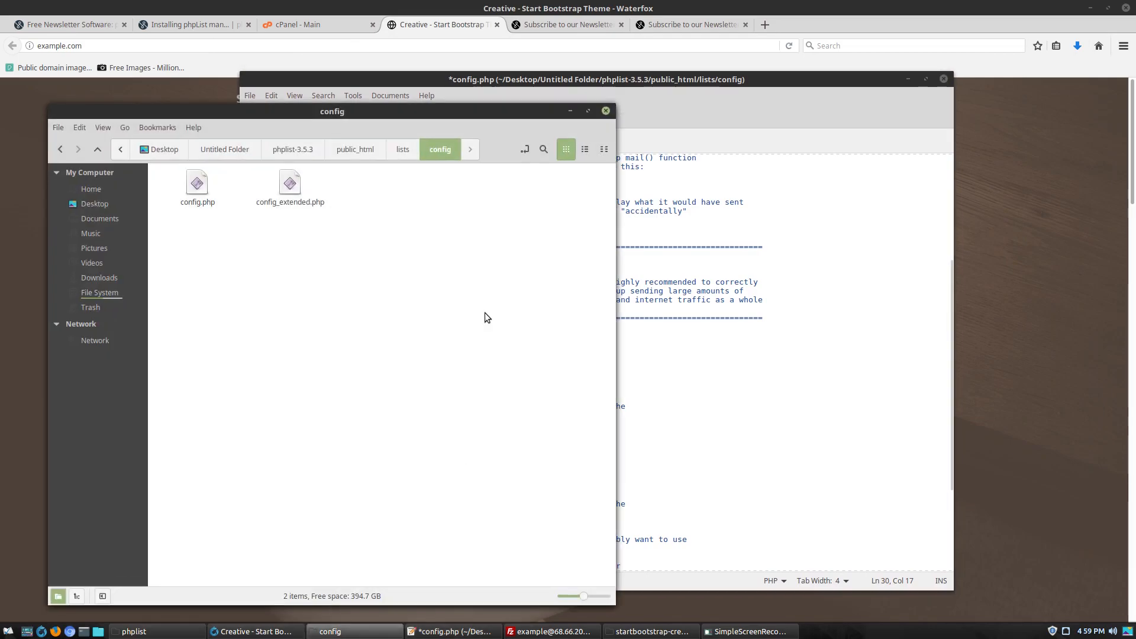
double_click(298, 191)
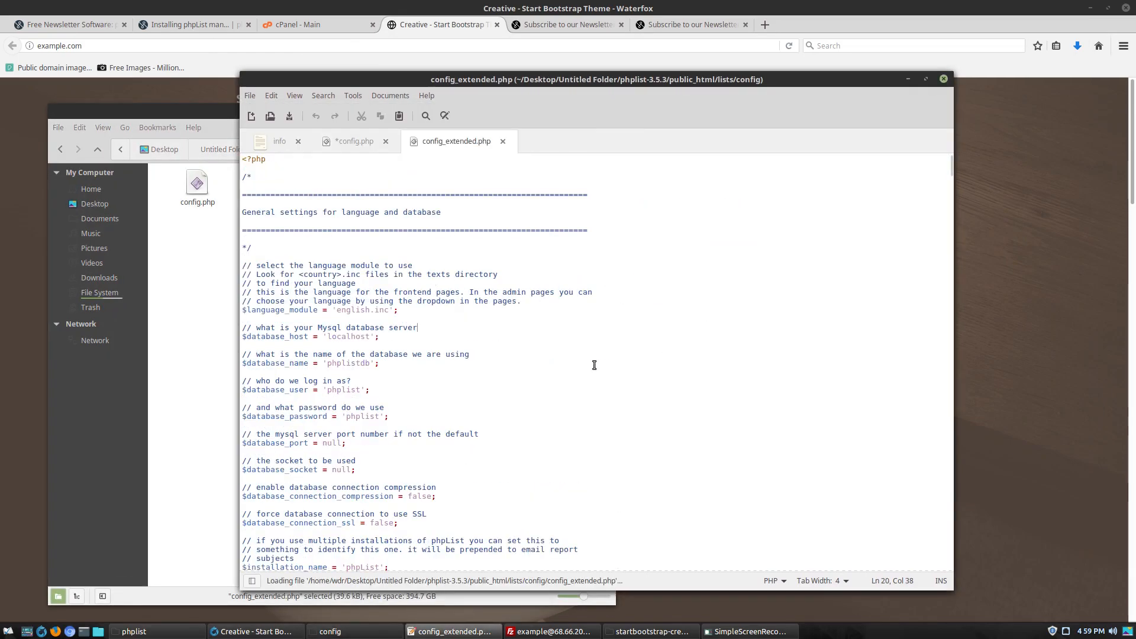
Copy the $pageroot comment and setting block, then return to config.php
scroll(592, 361, down, 5)
scroll(592, 361, down, 2)
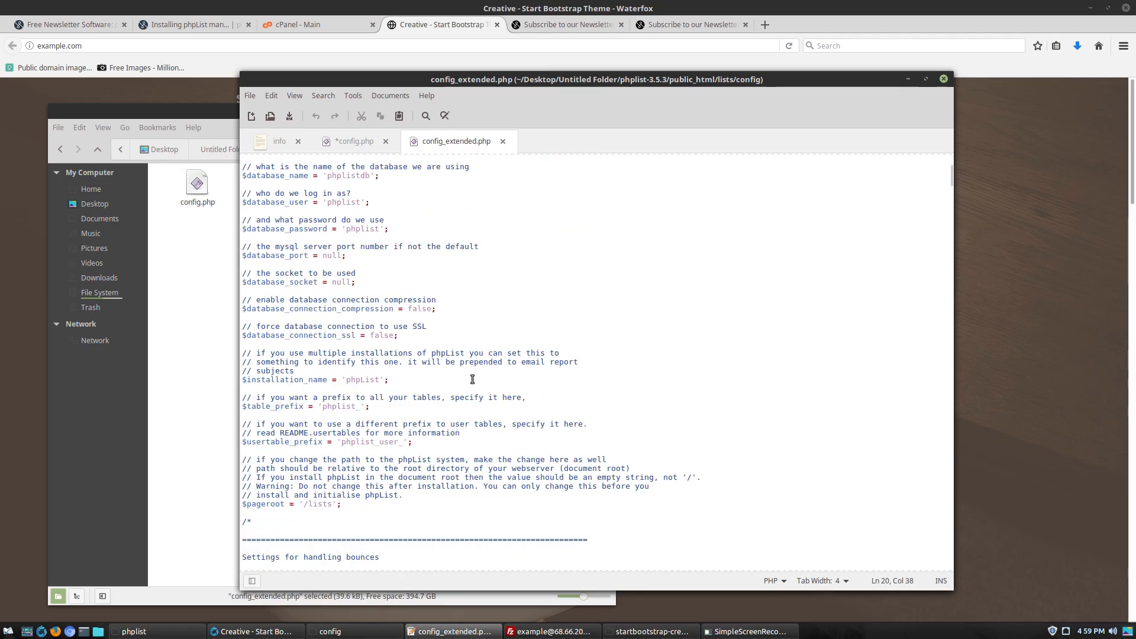
scroll(440, 399, down, 5)
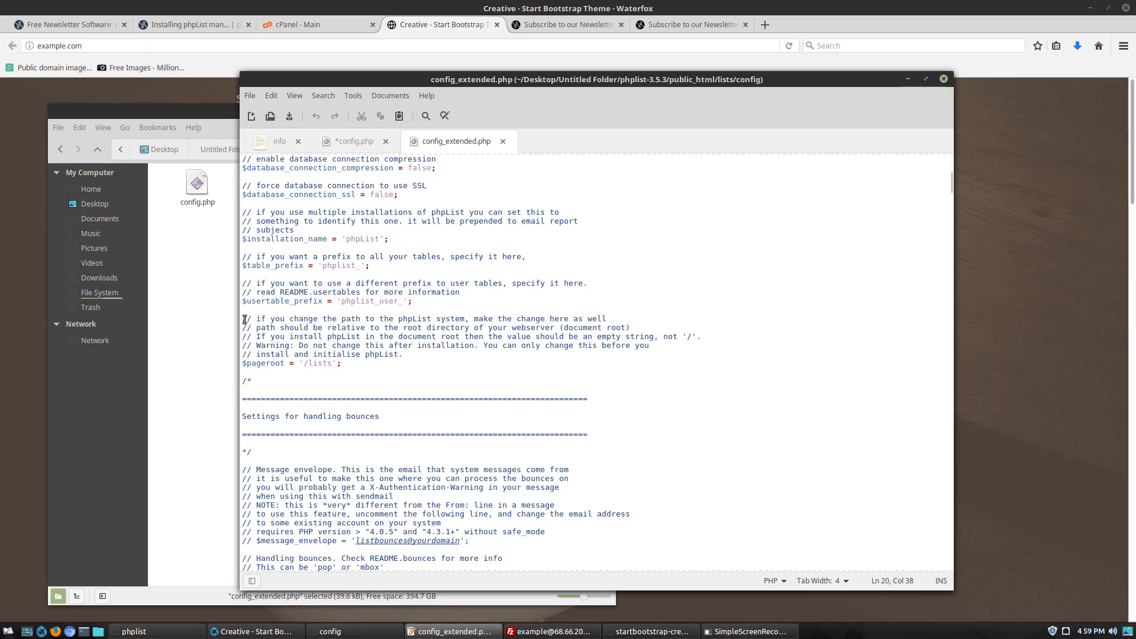
drag(243, 363, 347, 365)
click(346, 365)
drag(248, 319, 394, 367)
key(ctrl+c)
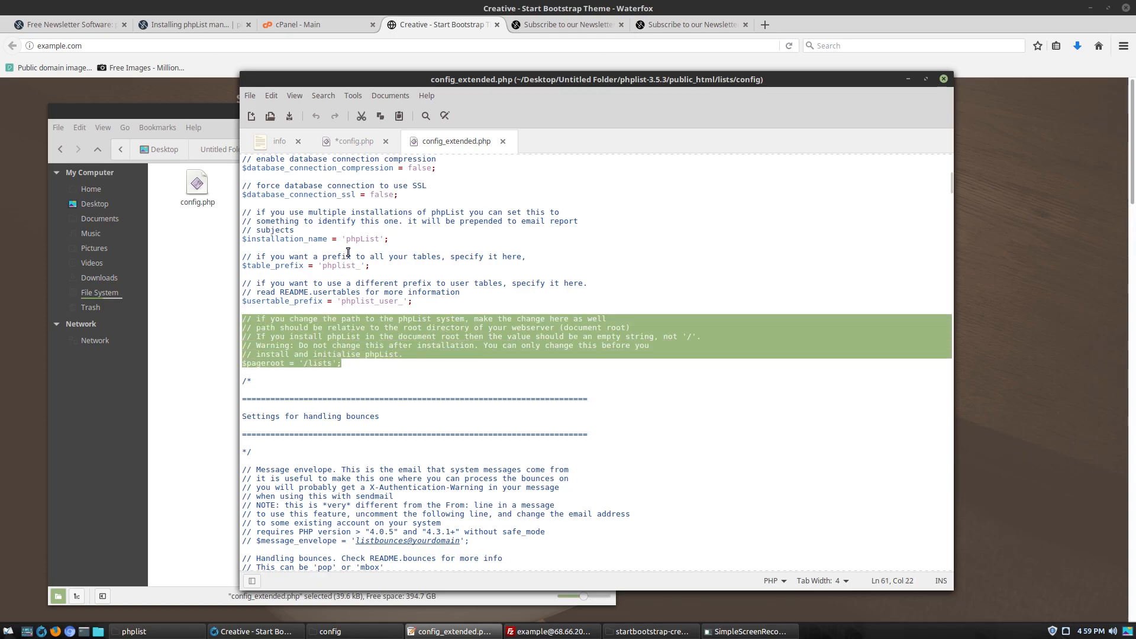
click(345, 143)
scroll(575, 533, down, 7)
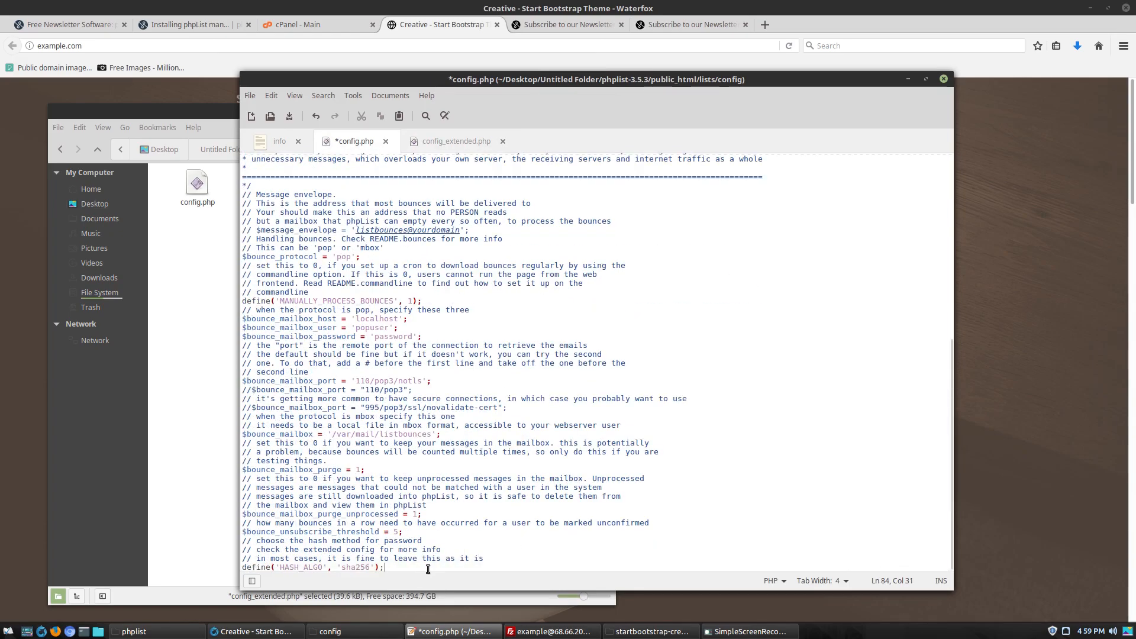
Append the page-root block to the end of config.php, set $pageroot to '', and save
key(ctrl+End)
key(ctrl+v)
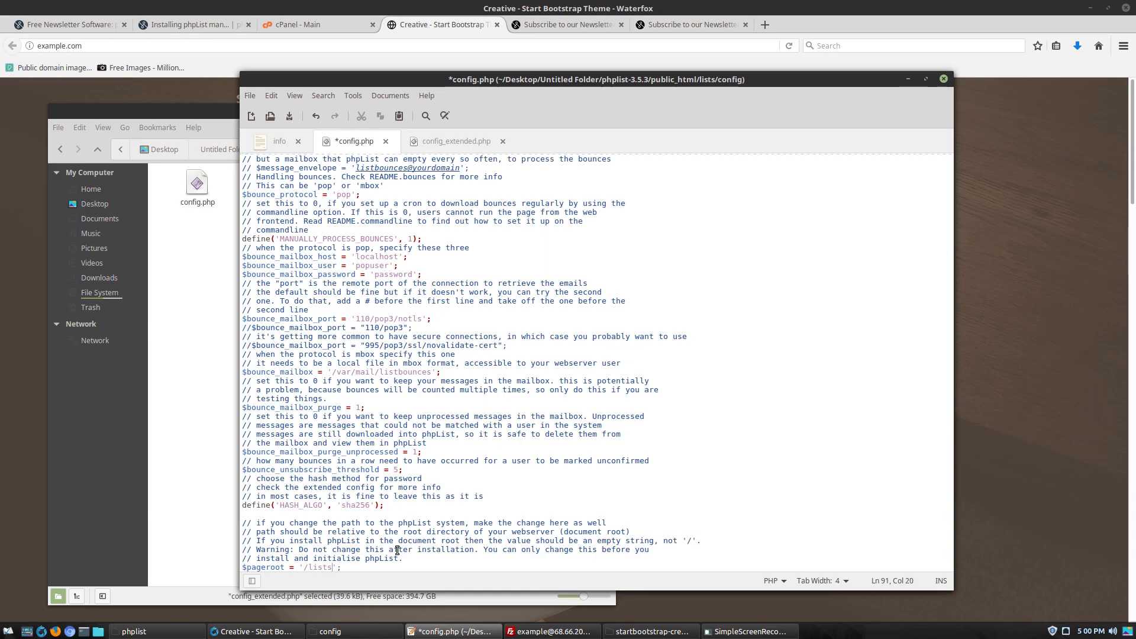
key(BackSpace)
key(BackSpace)
key(BackSpace)
key(BackSpace)
key(BackSpace)
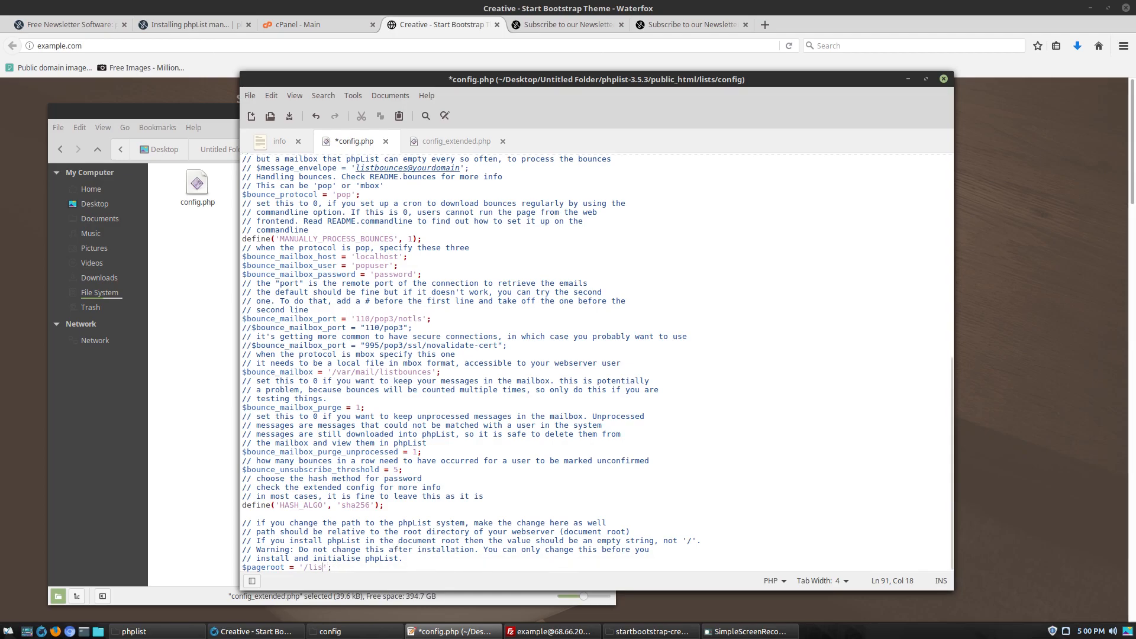
text(new)
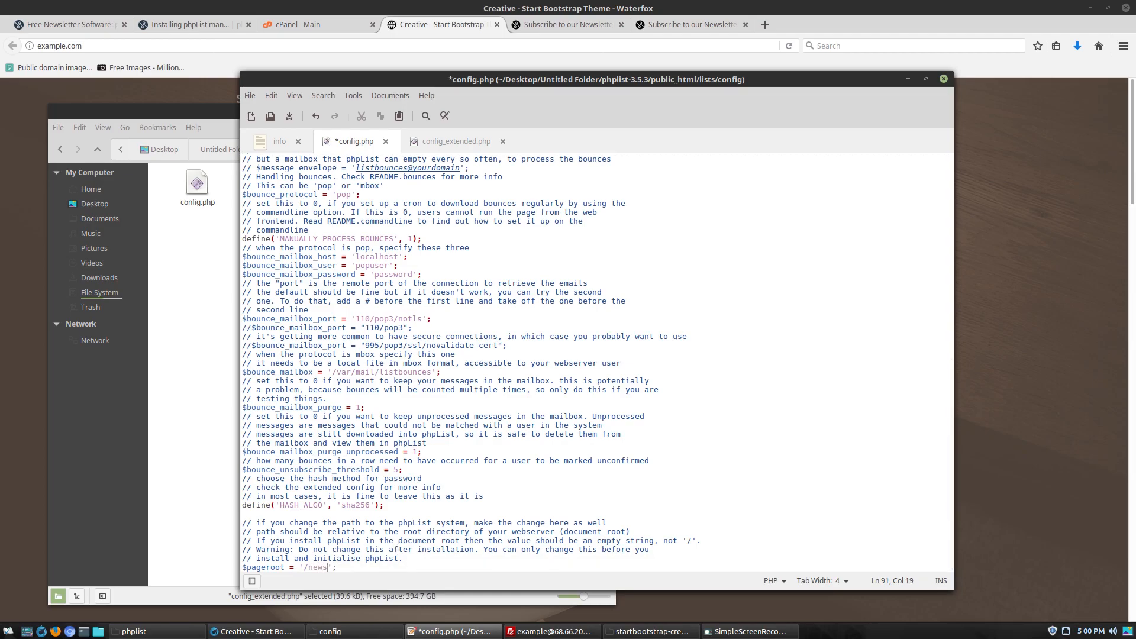
text(sletter)
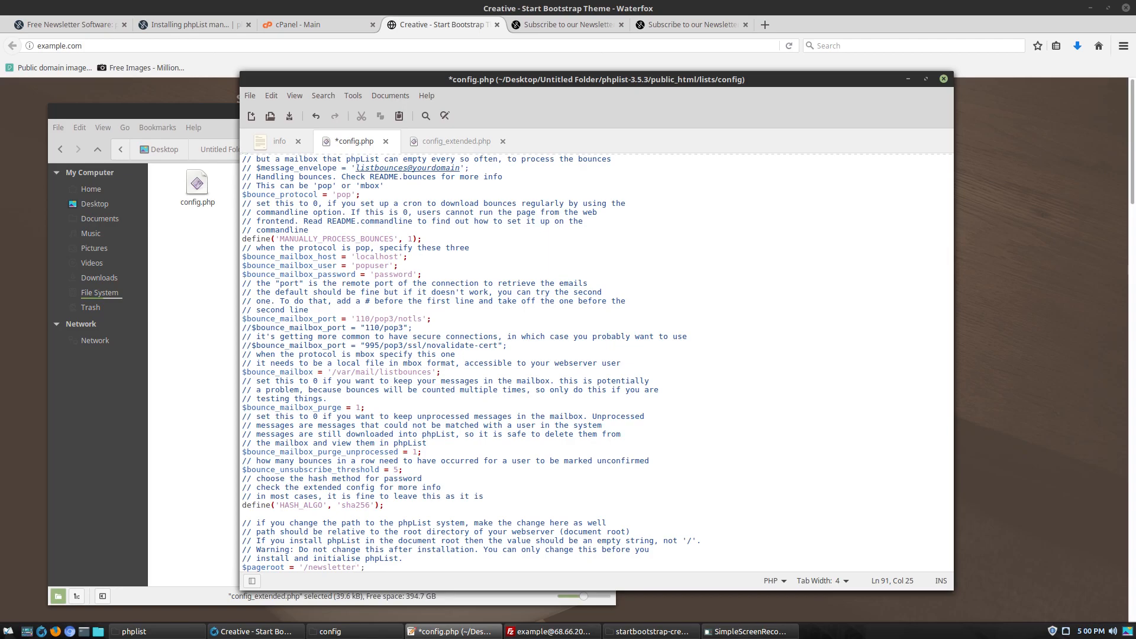
key(BackSpace)
key(BackSpace)
key(BackSpace)
key(BackSpace)
key(BackSpace)
key(BackSpace)
key(BackSpace)
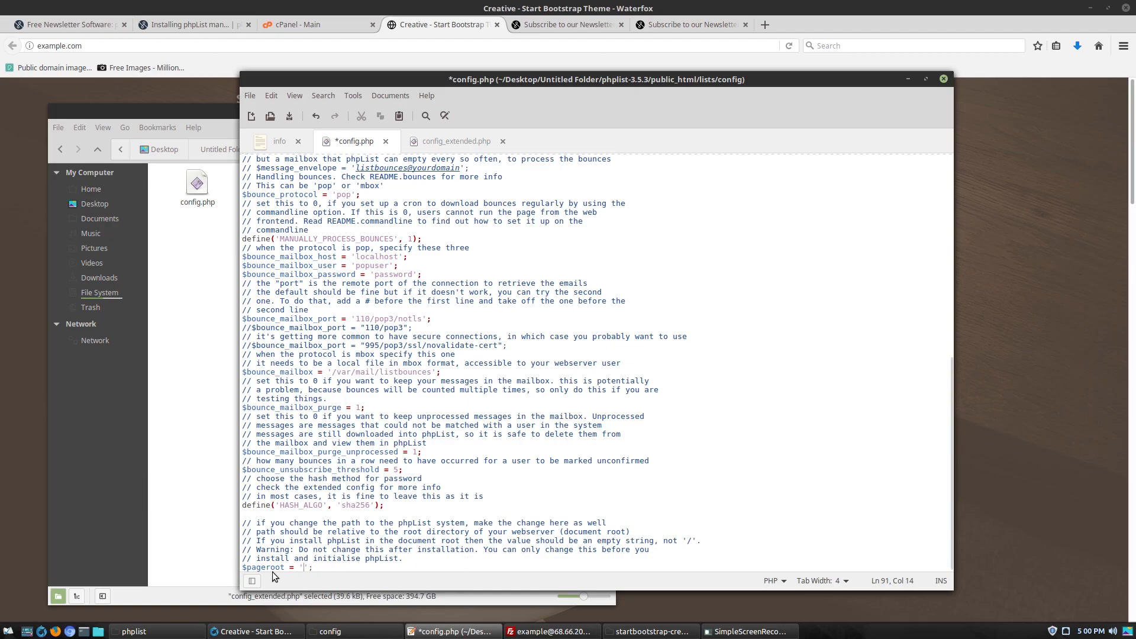
drag(259, 542, 711, 542)
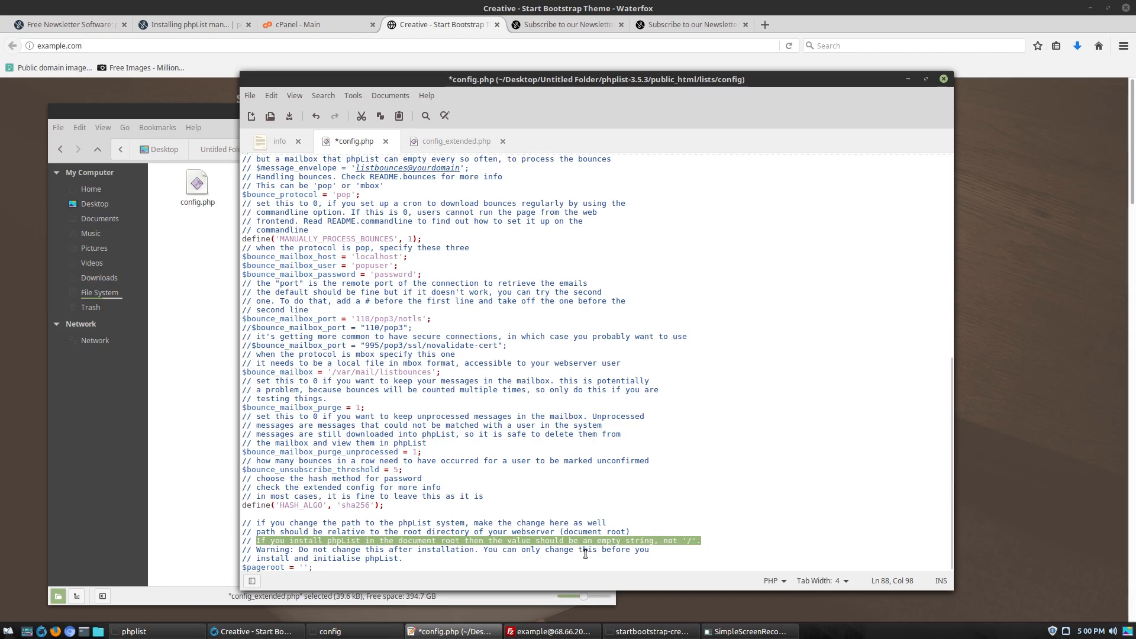
click(401, 567)
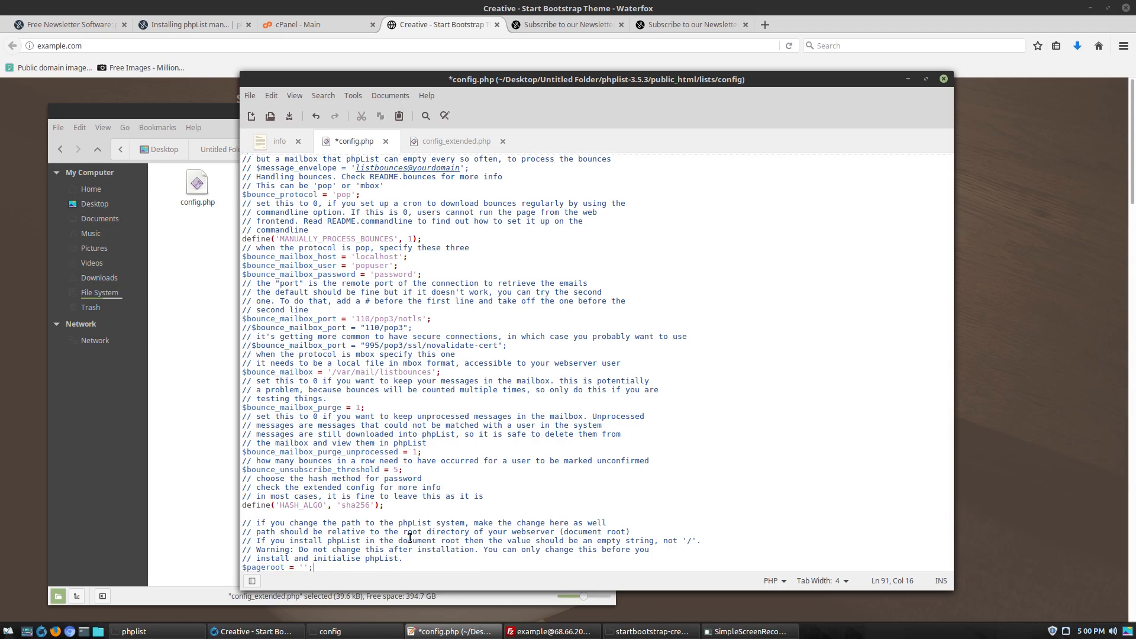
key(ctrl+s)
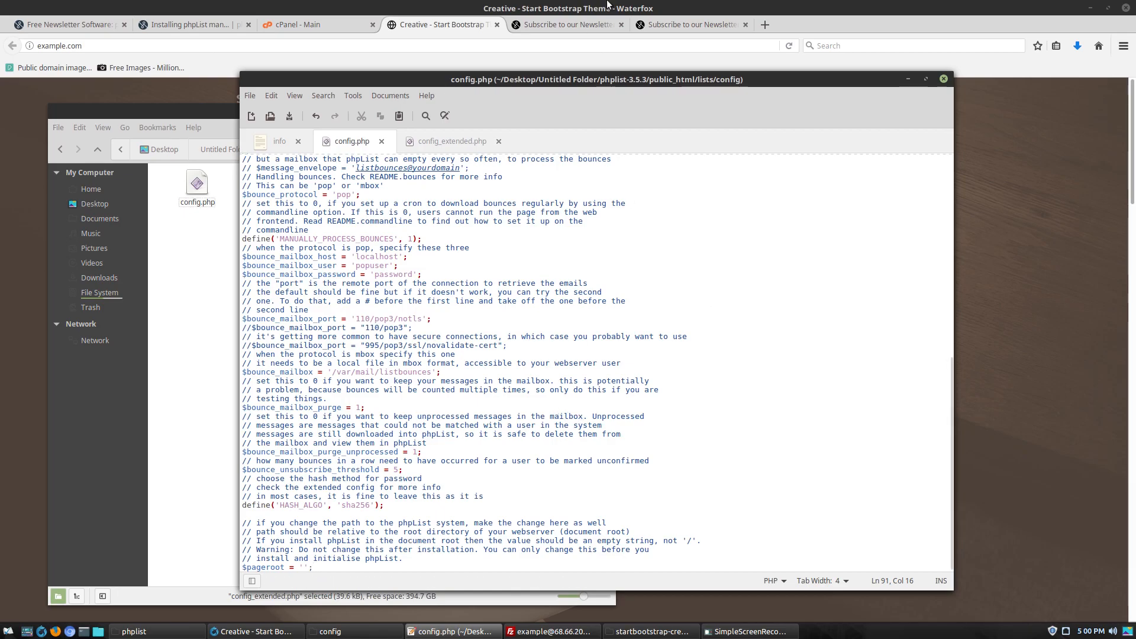
Close the config.php editor and refresh the remote site listing in FileZilla
scroll(435, 359, up, 10)
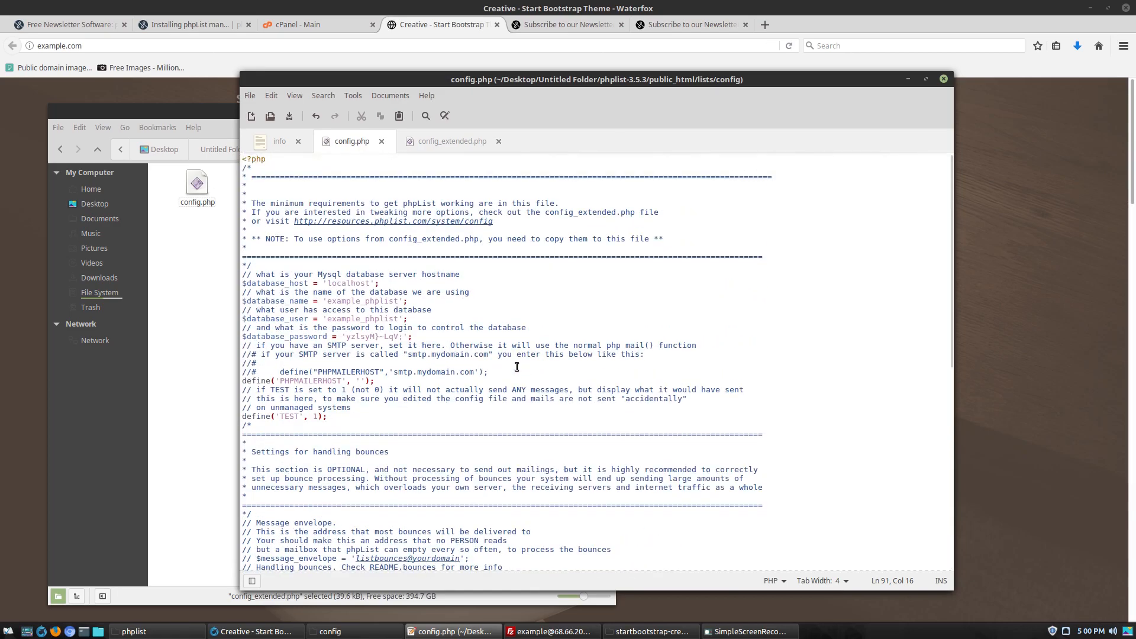
scroll(519, 369, down, 6)
scroll(519, 370, down, 2)
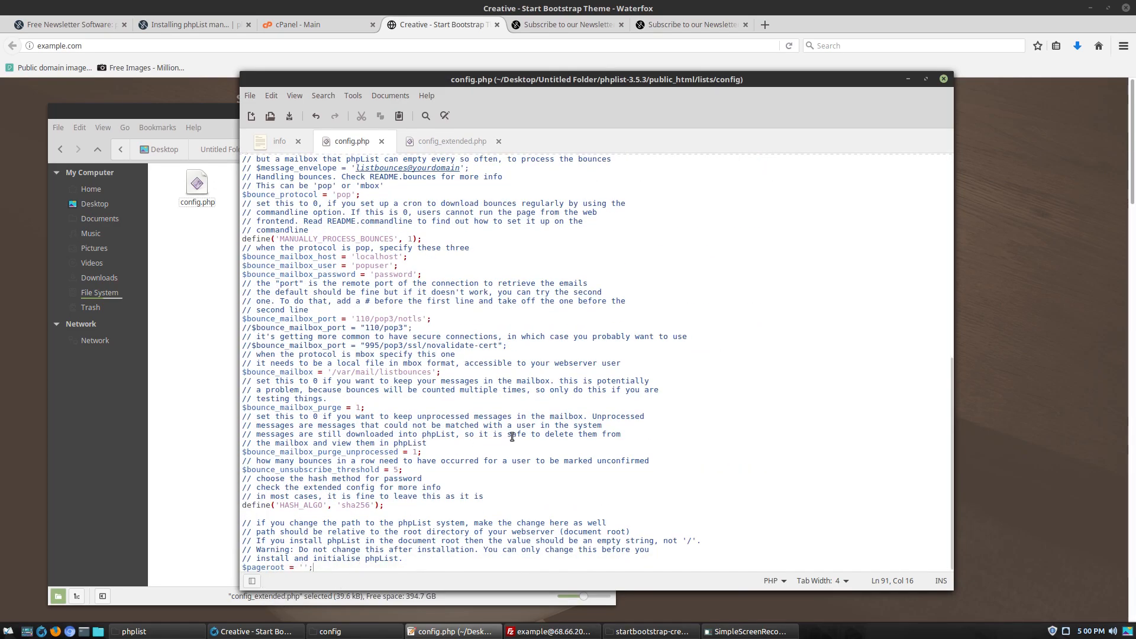
scroll(513, 436, up, 8)
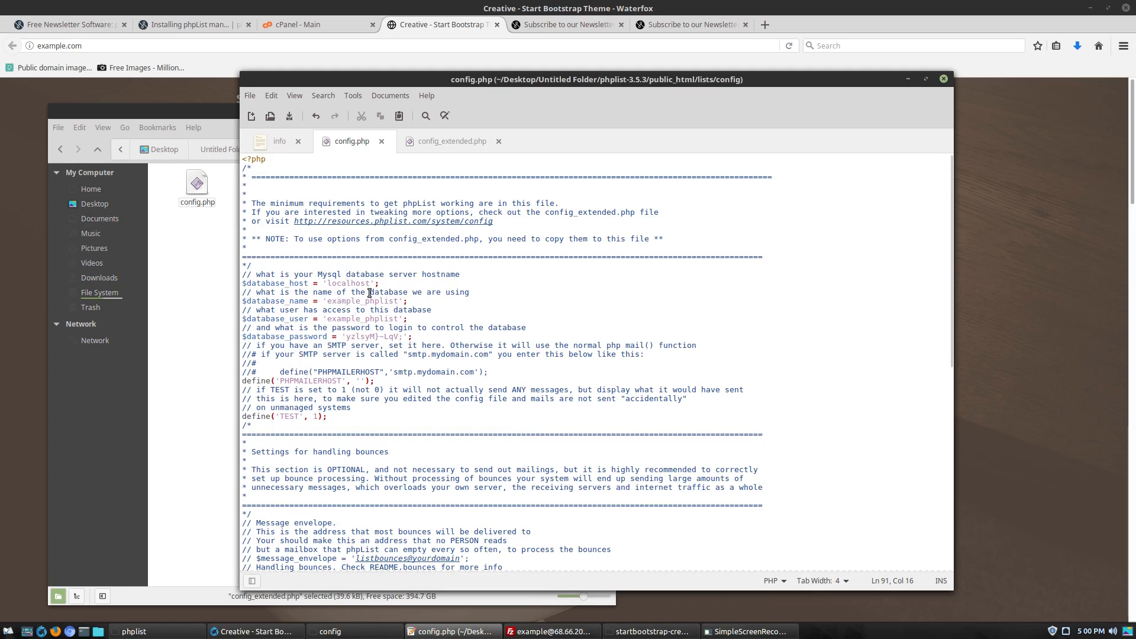
click(944, 78)
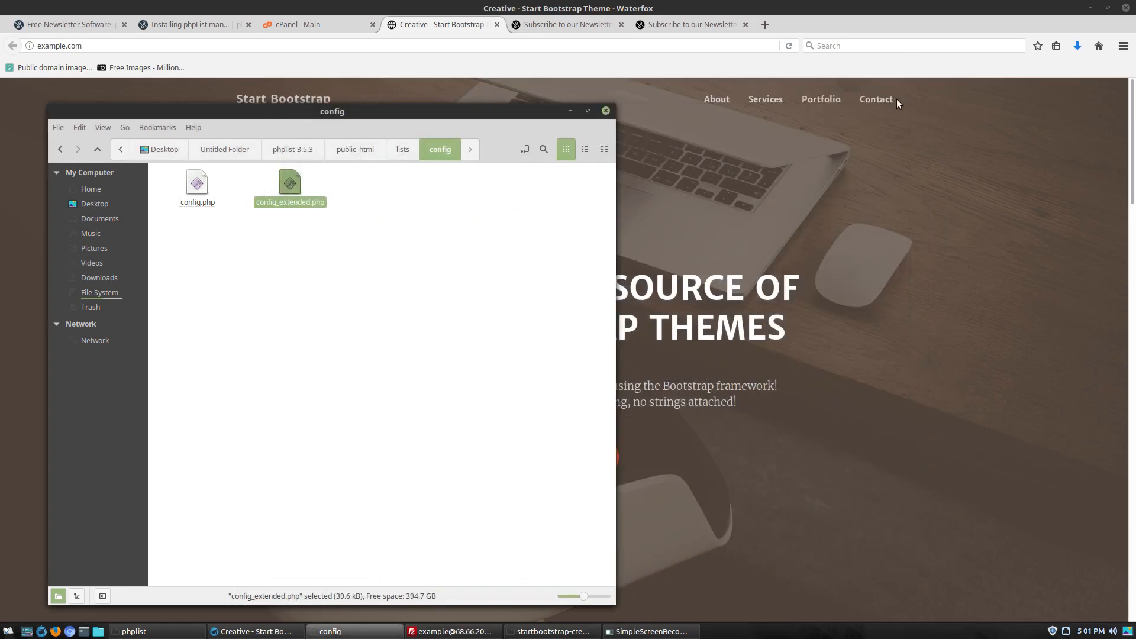
click(488, 308)
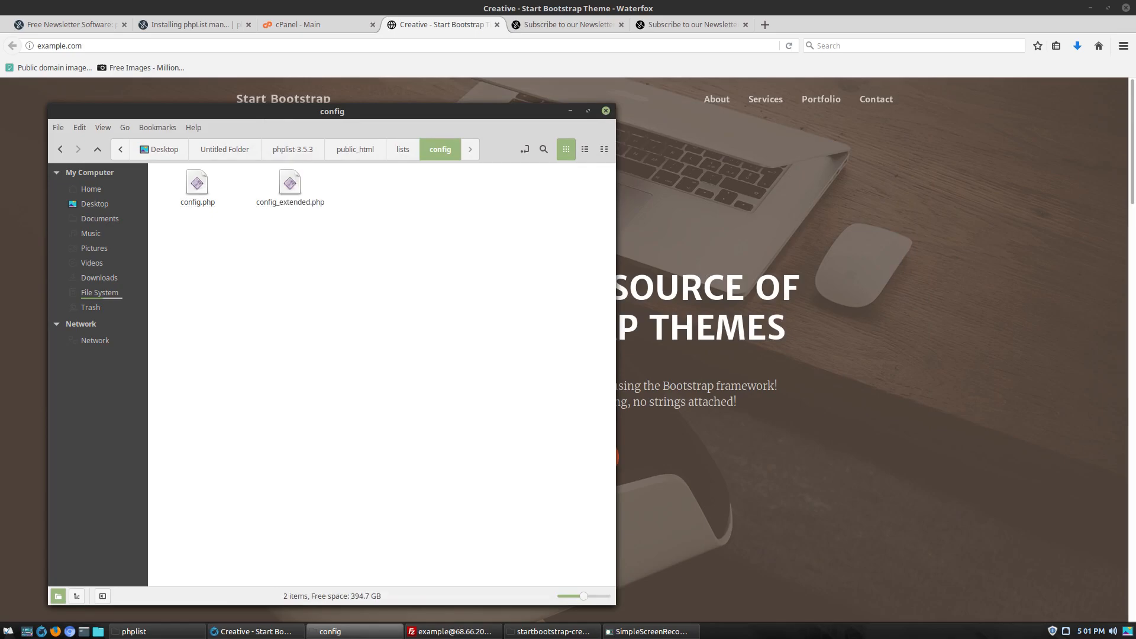
click(449, 632)
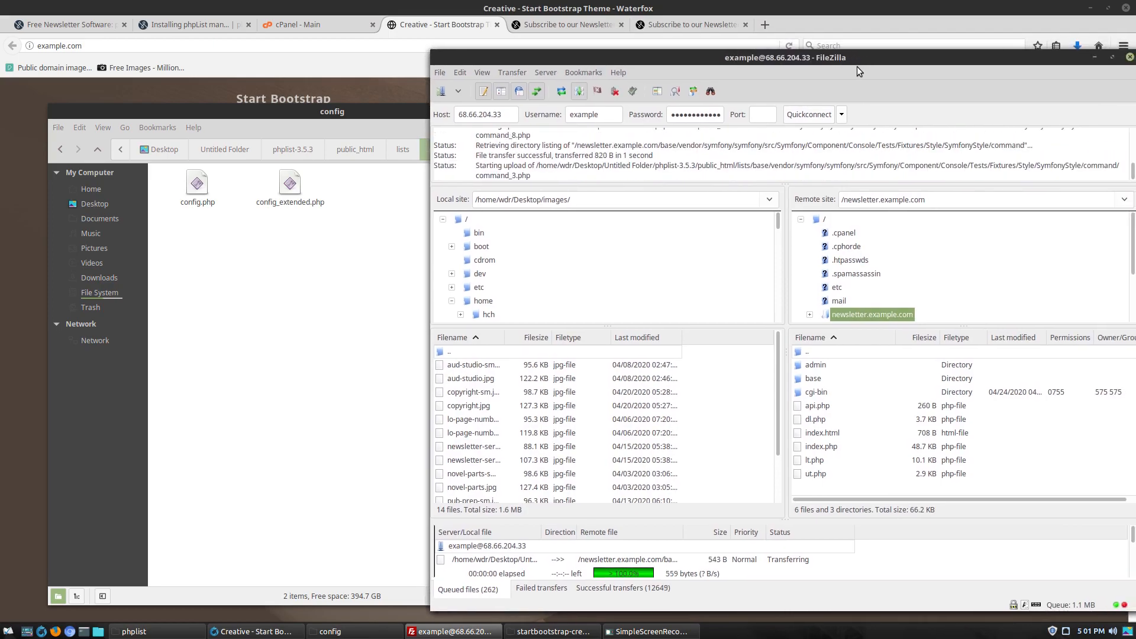
right_click(889, 432)
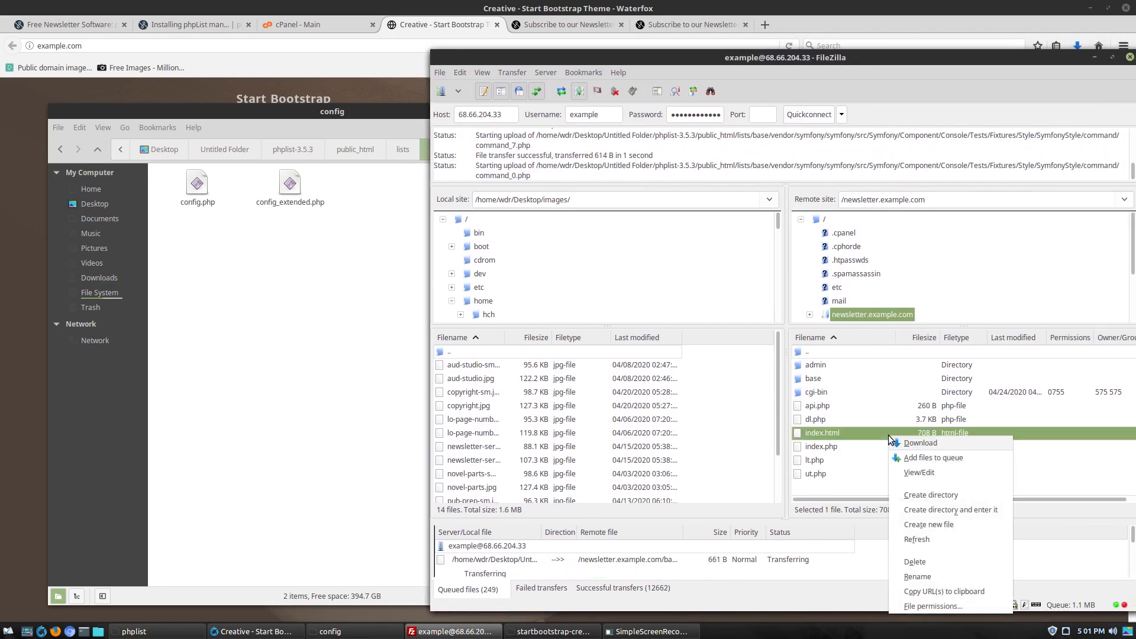
click(946, 539)
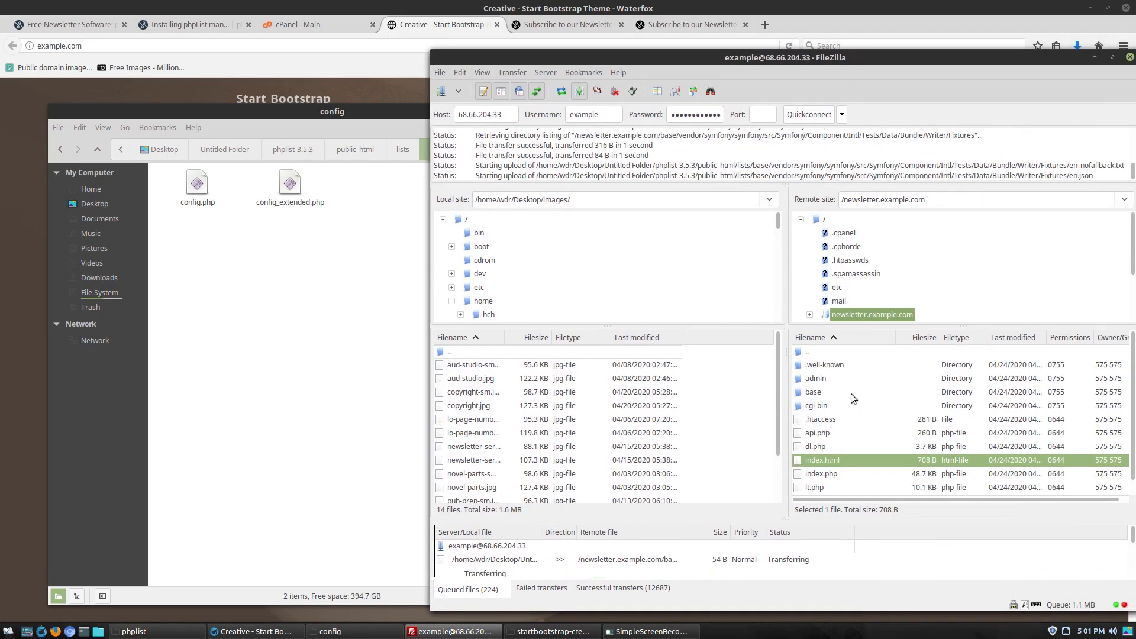
scroll(947, 453, down, 1)
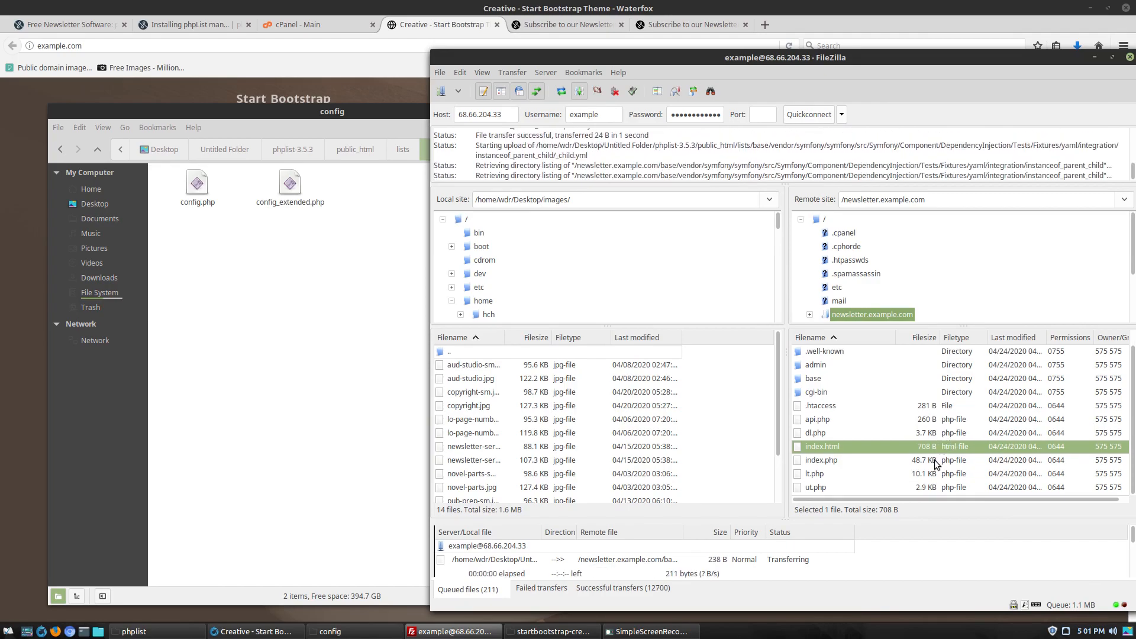
scroll(865, 473, up, 1)
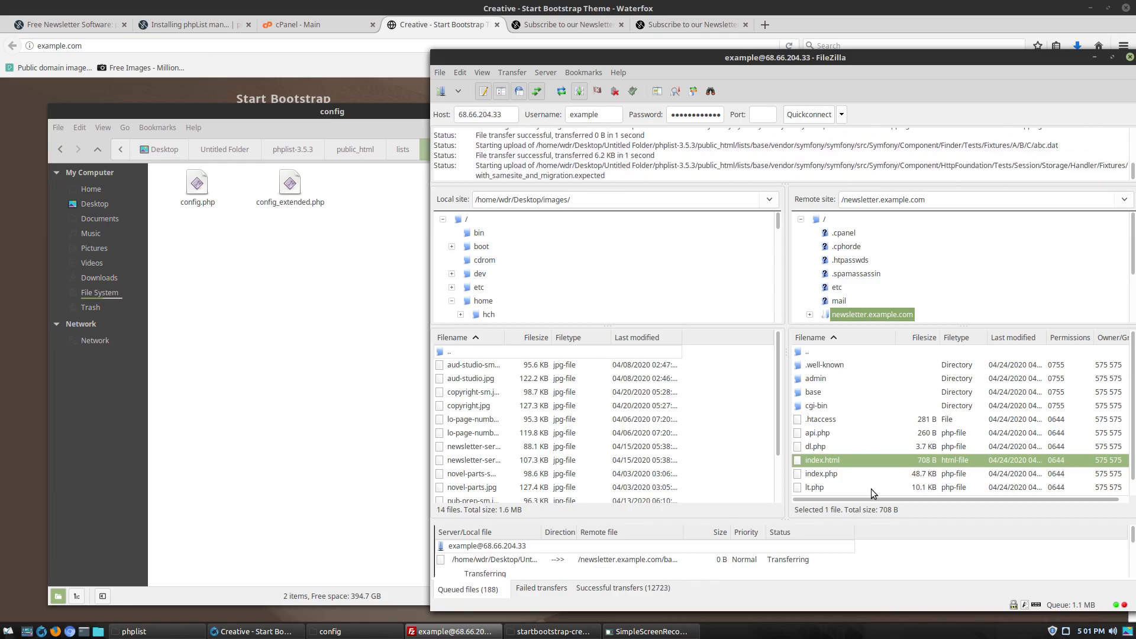
Upload config.php into the server's config folder, overwriting the existing file
click(893, 428)
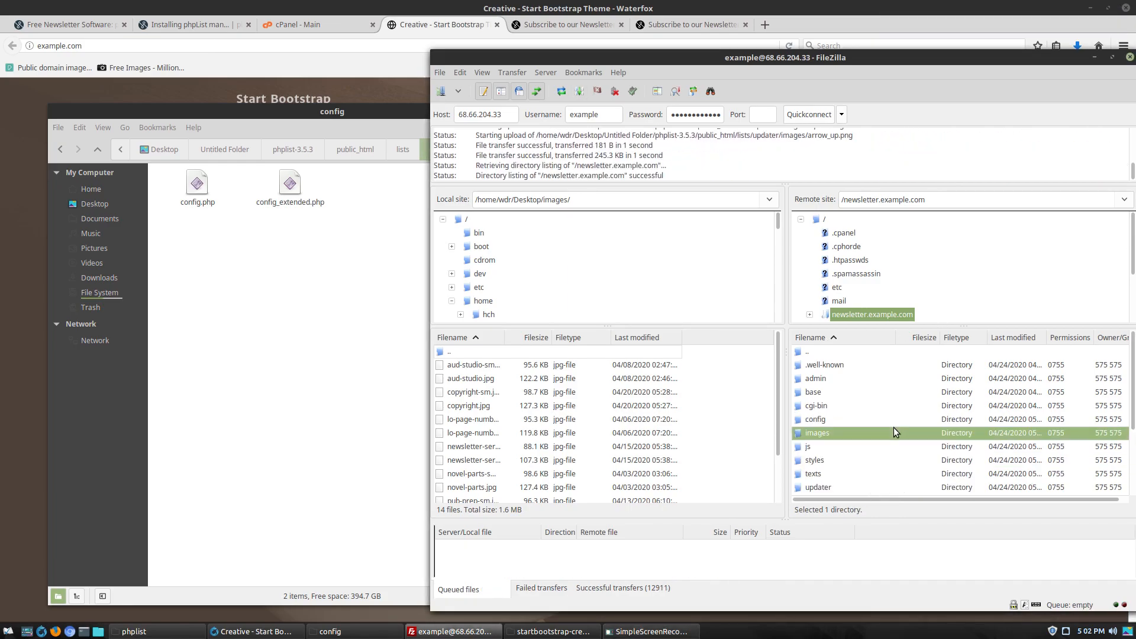
double_click(829, 418)
drag(831, 378, 250, 263)
drag(349, 254, 876, 463)
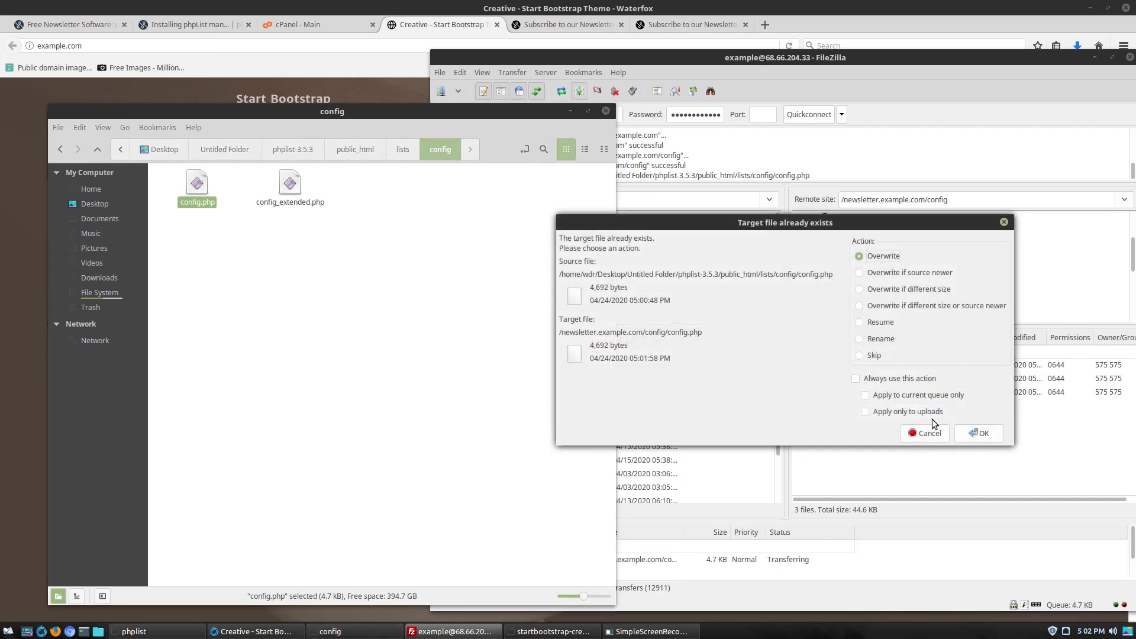
click(980, 432)
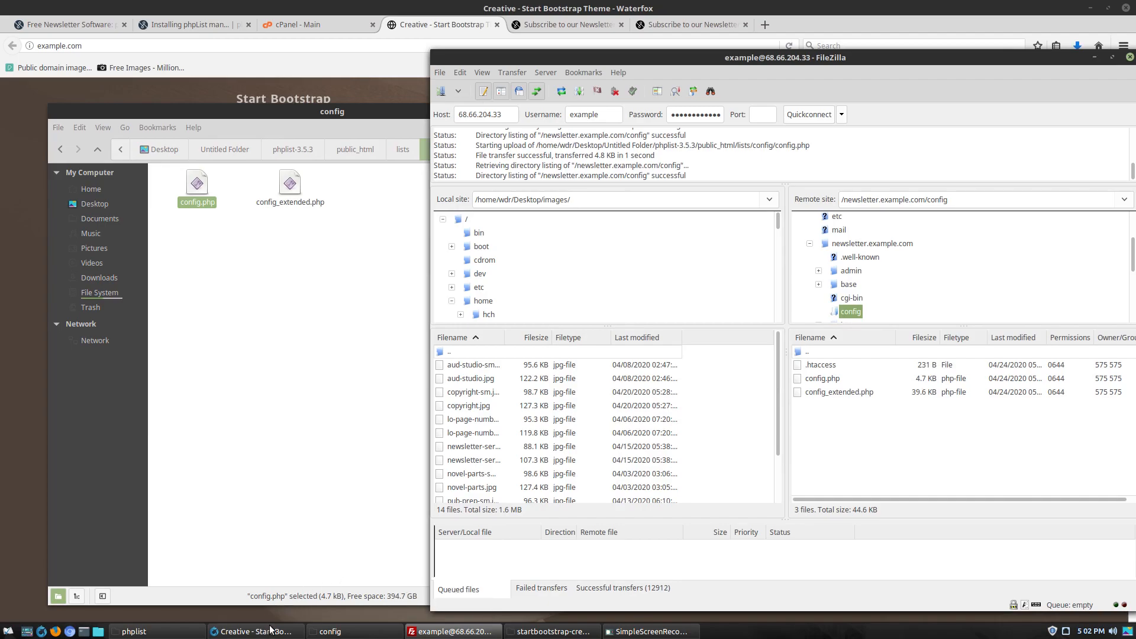
click(465, 24)
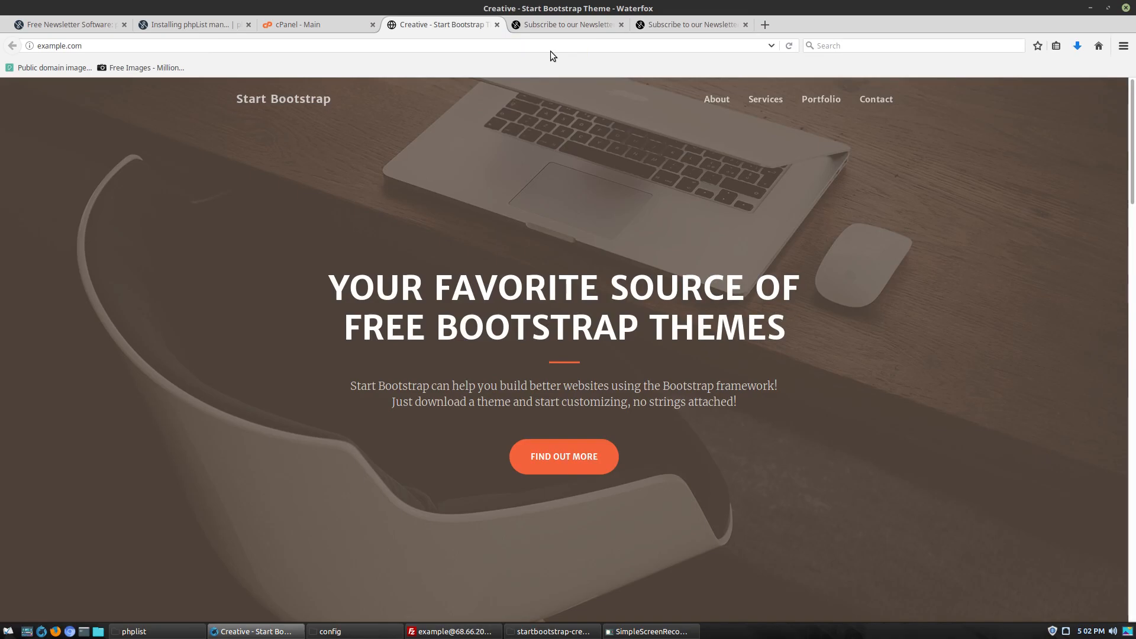
Load newsletter.example.com in a new Waterfox tab
click(765, 24)
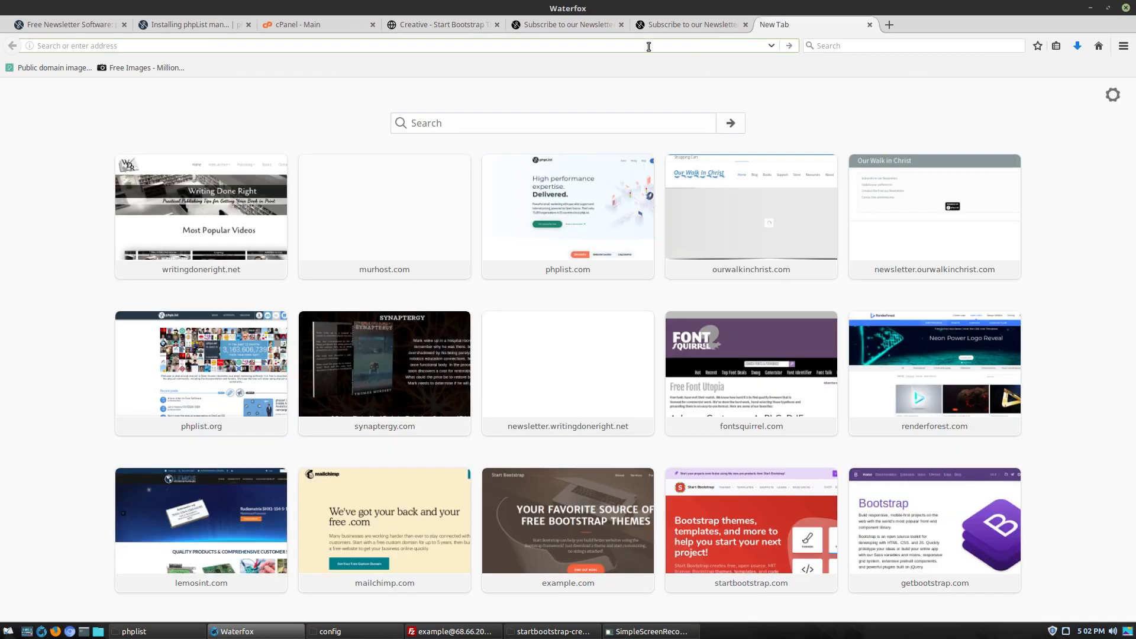
text(newslee)
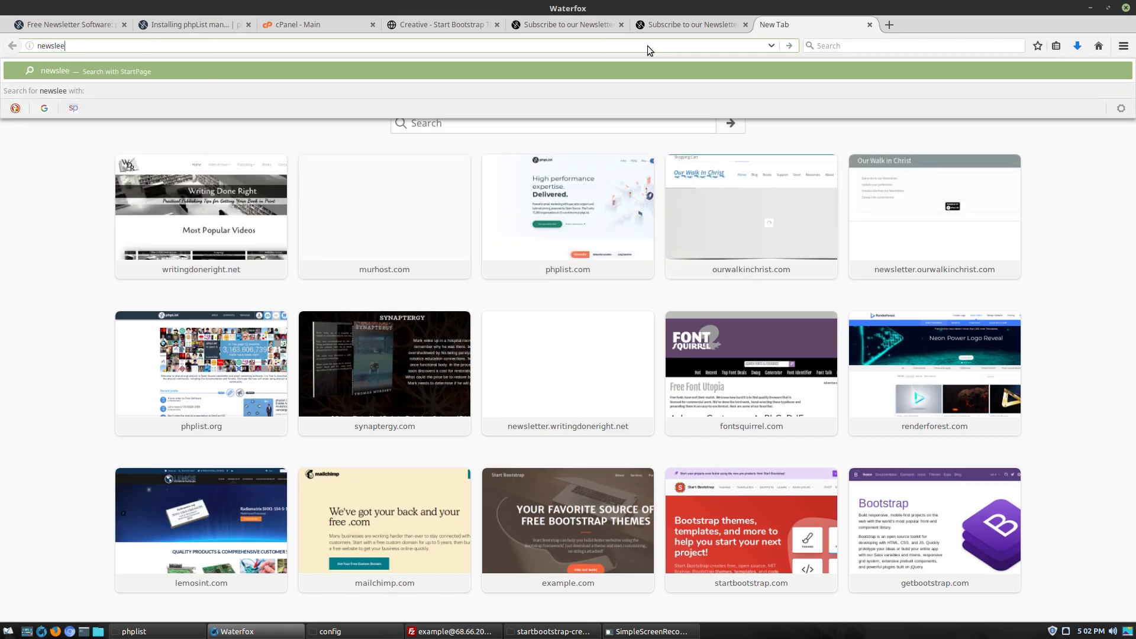
key(BackSpace)
text(tter.)
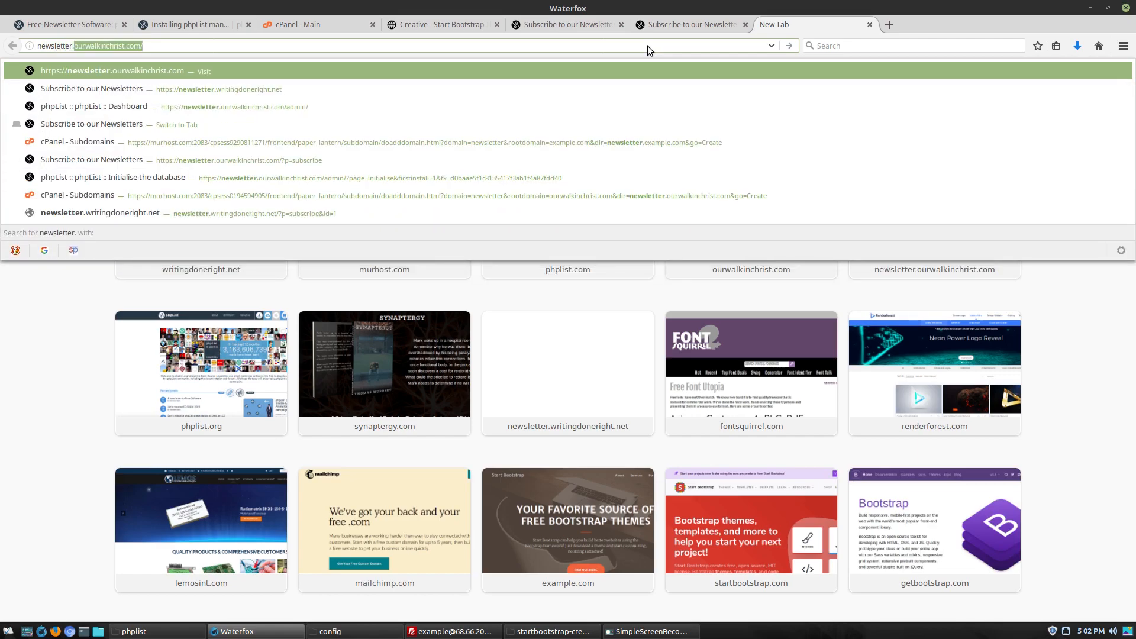
text(example.com)
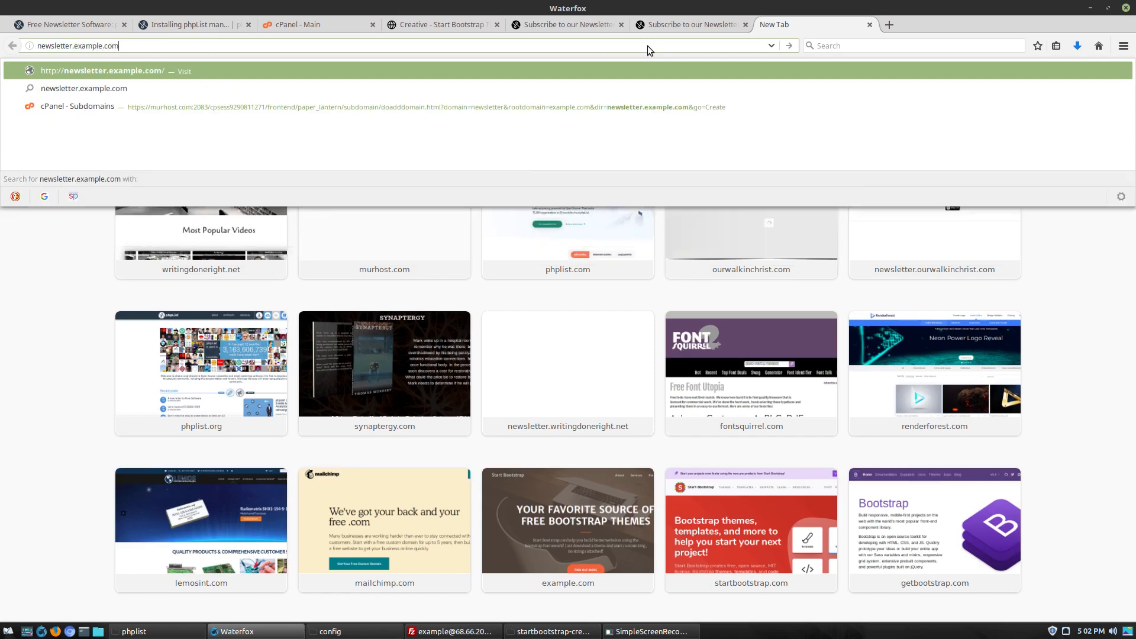
key(Return)
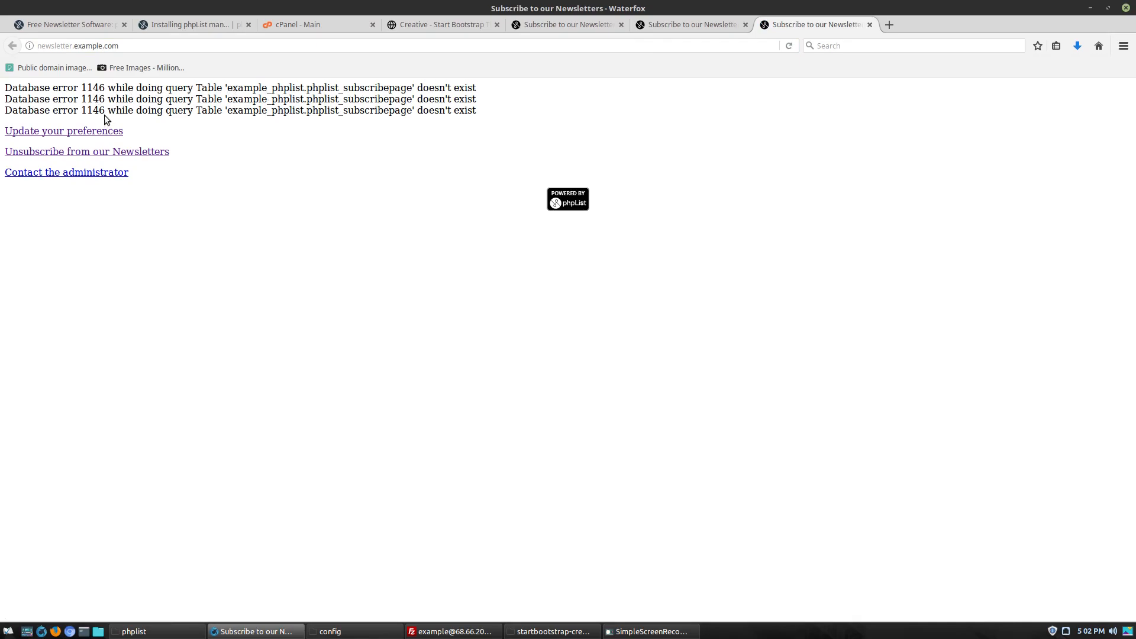
Load the newsletter site's /admin page and follow its Initialise Database link
click(144, 46)
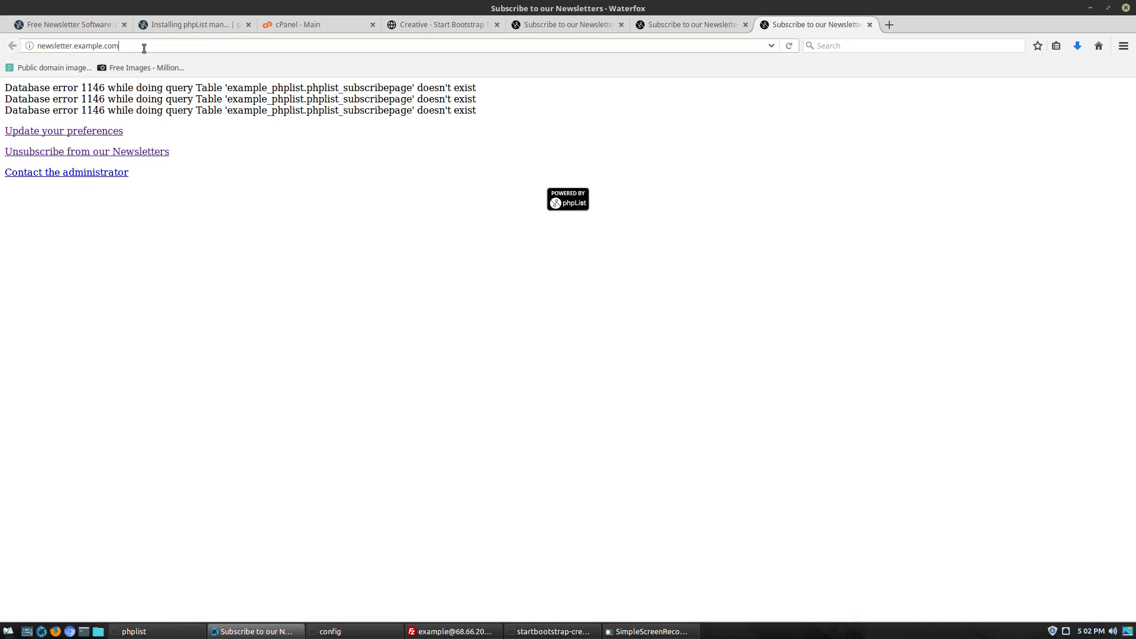
text(/admin)
key(Return)
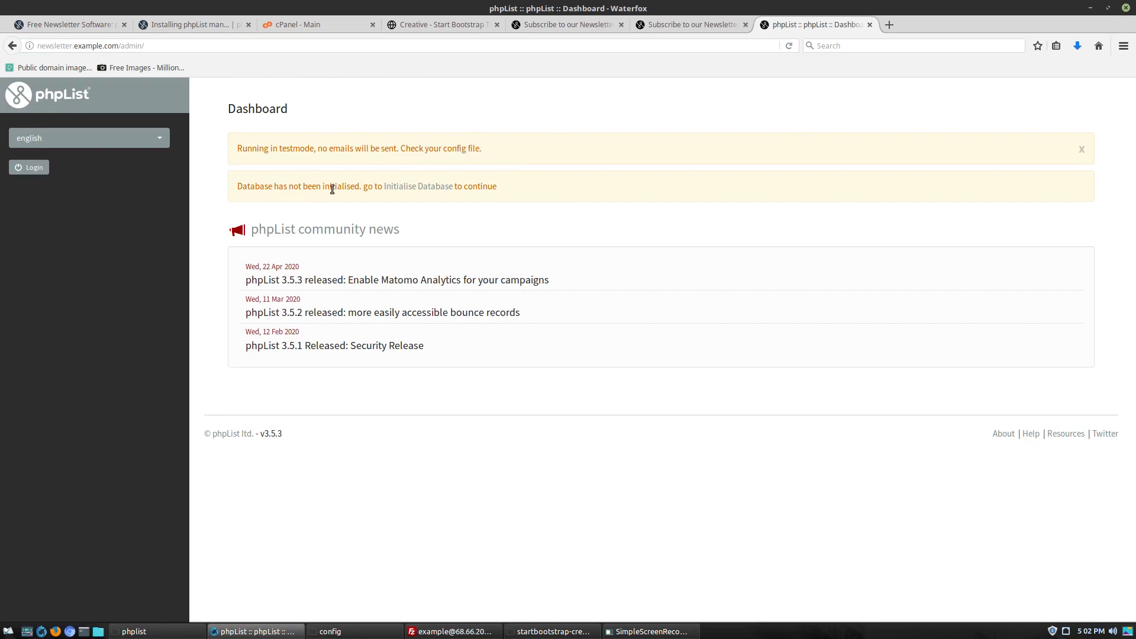
click(413, 187)
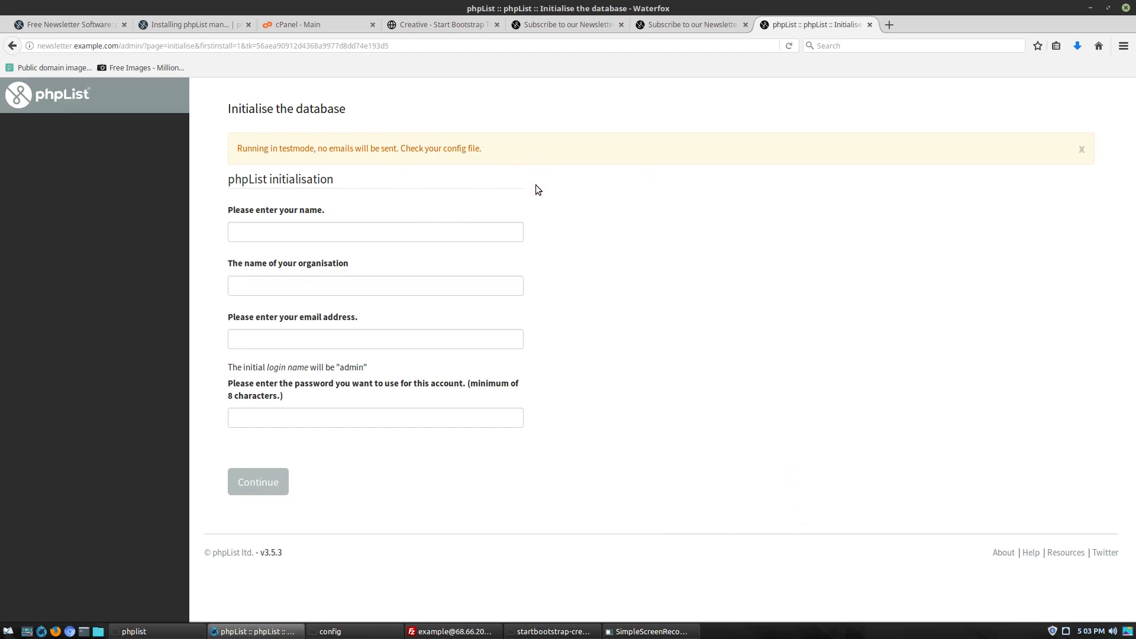
Enter the administrator's name and the organisation 'example dot com' on the initialisation form
click(465, 234)
text(Tom)
key(Tab)
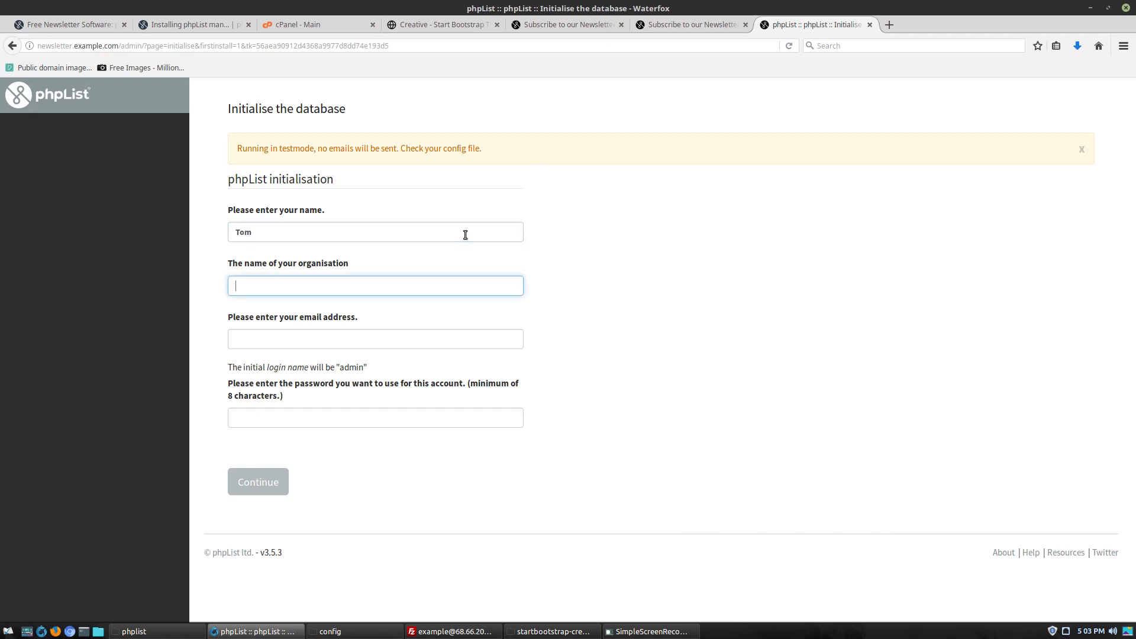
text(example dot com)
drag(377, 291, 175, 259)
drag(317, 290, 220, 290)
drag(299, 237, 203, 217)
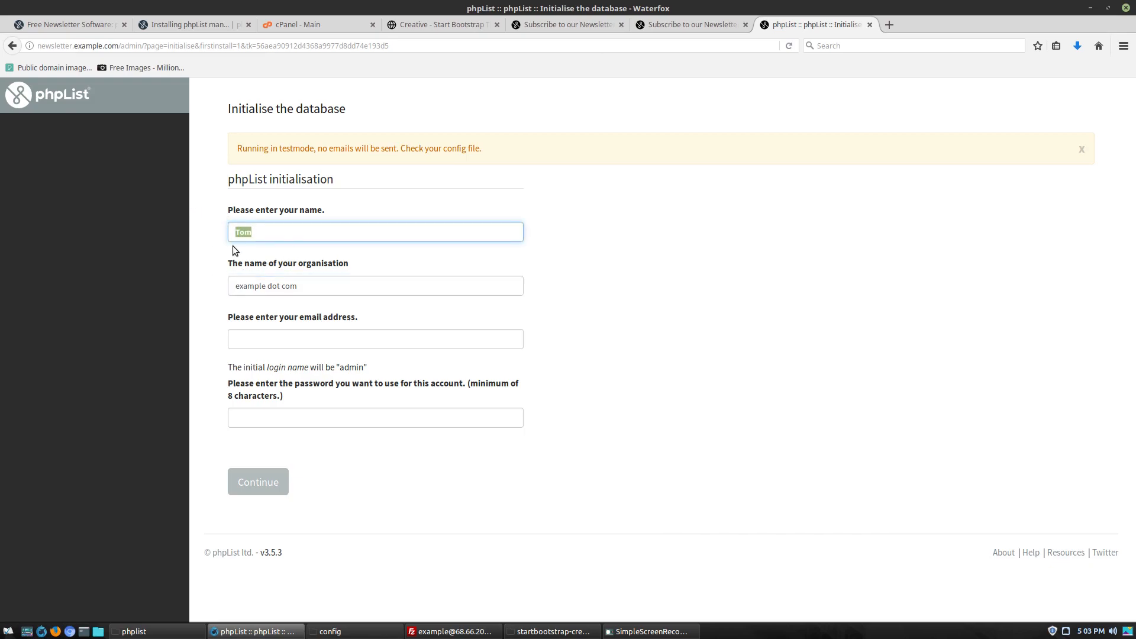
click(312, 334)
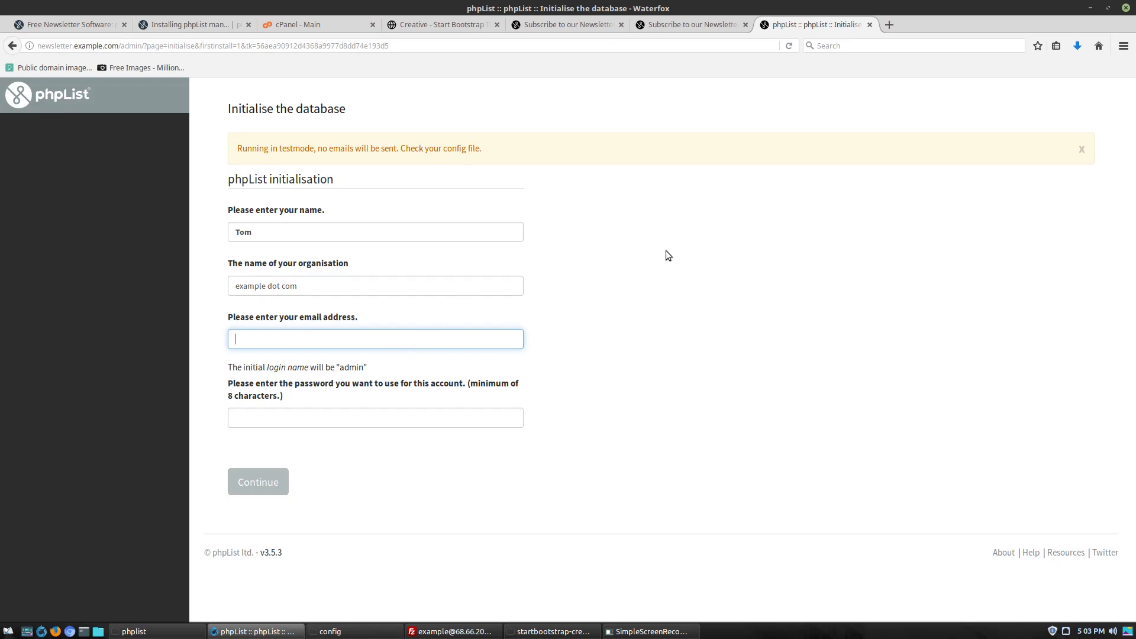
key(F11)
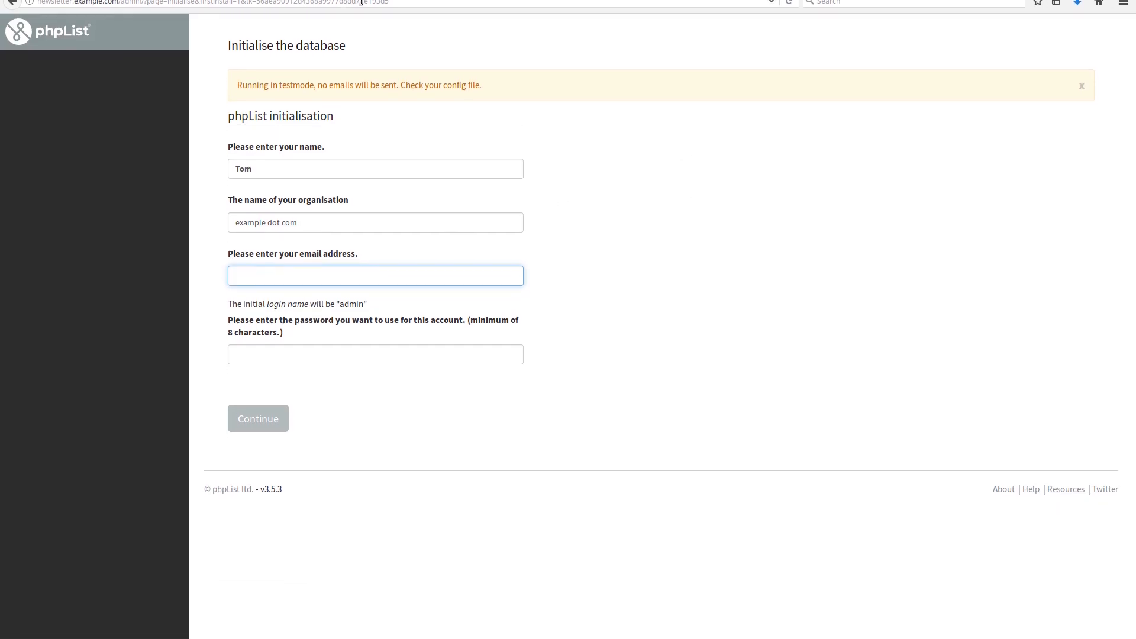
Create the 'newsletter' mailbox on example.com with a generated password and unlimited storage
click(322, 16)
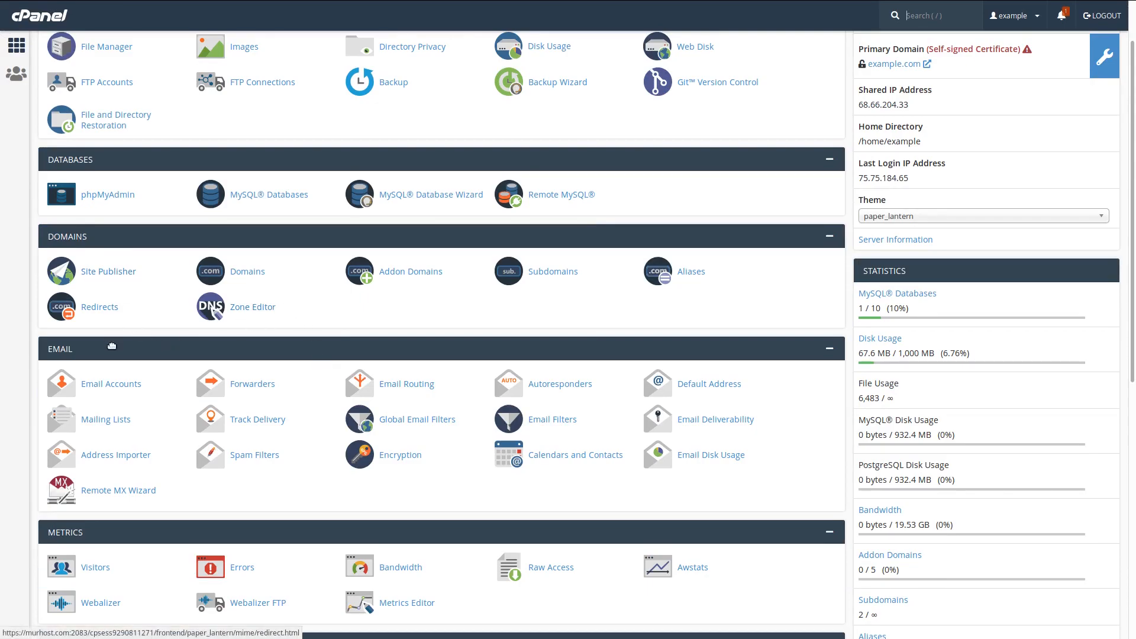
click(109, 390)
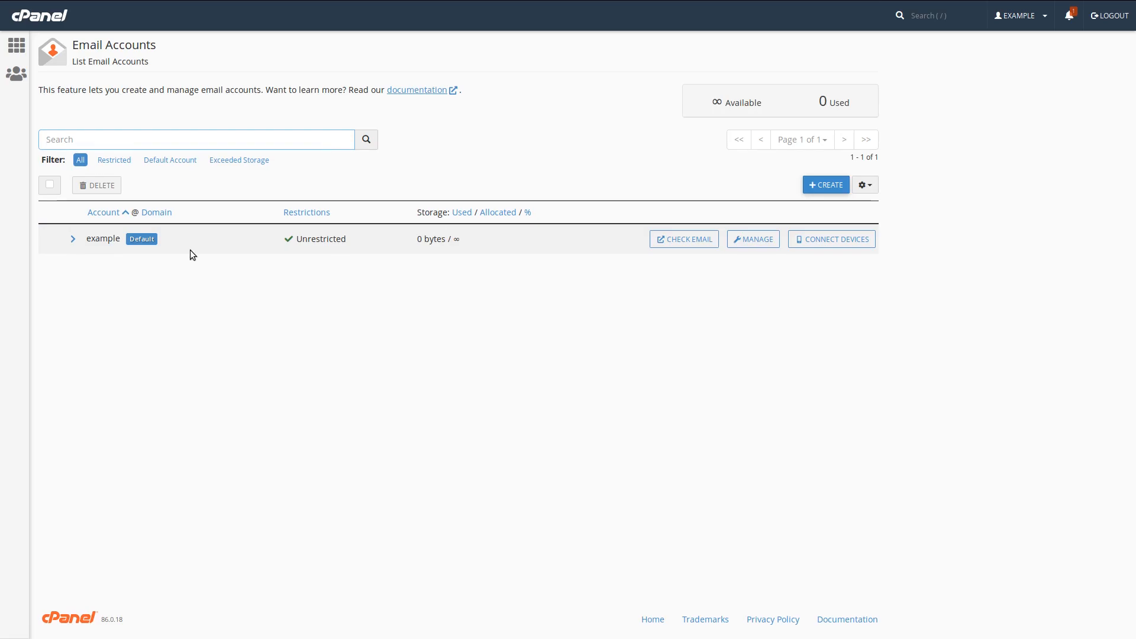
click(826, 185)
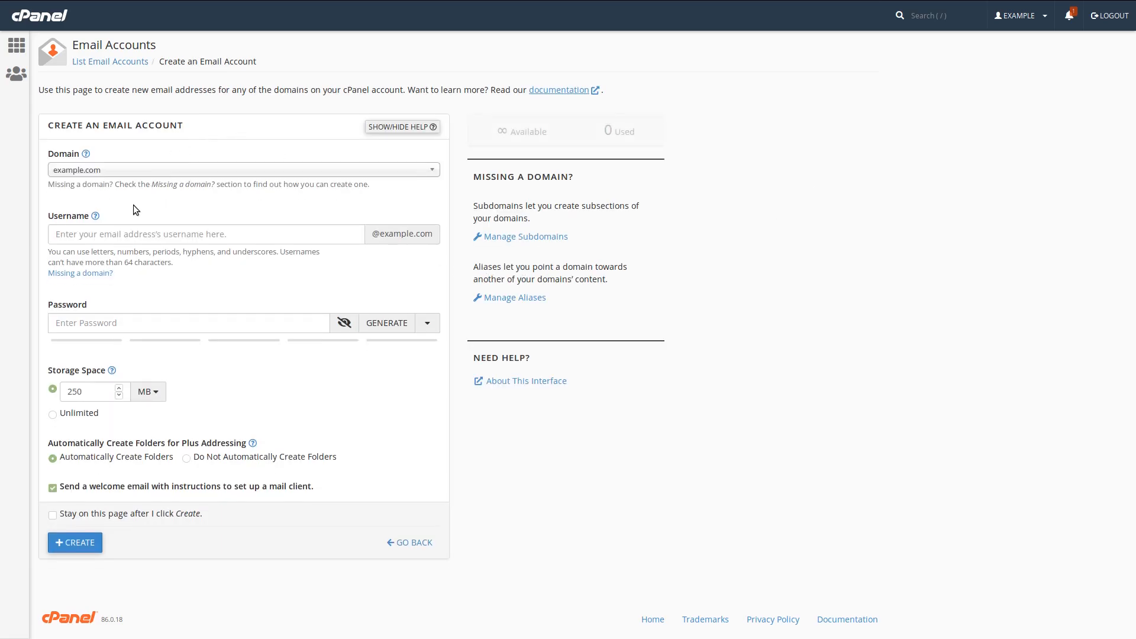
click(100, 231)
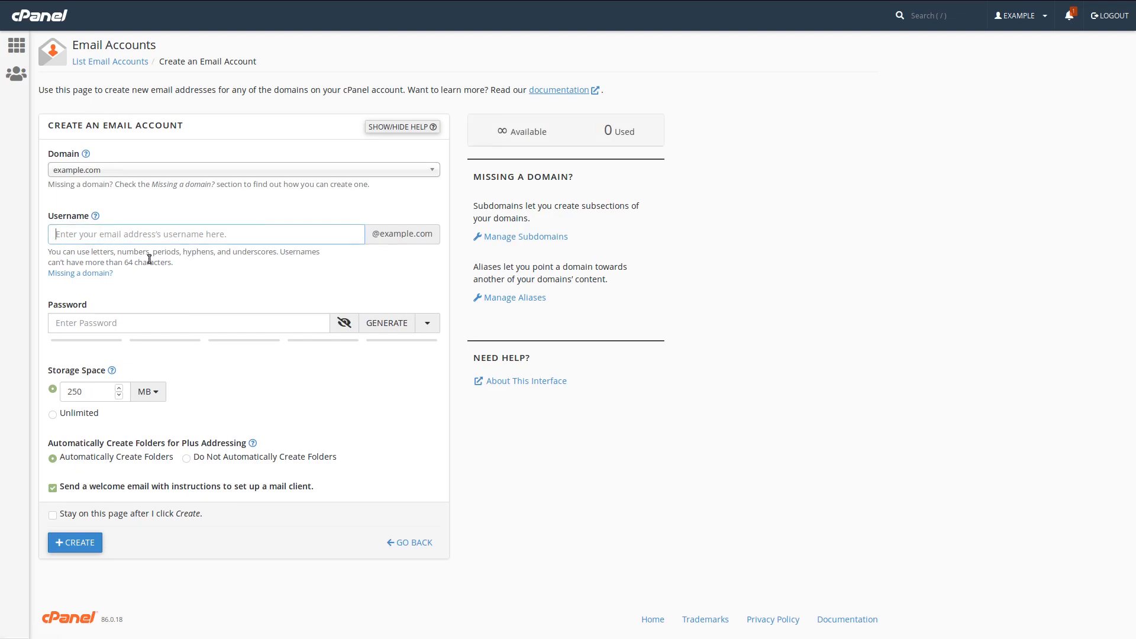
text(newsletter)
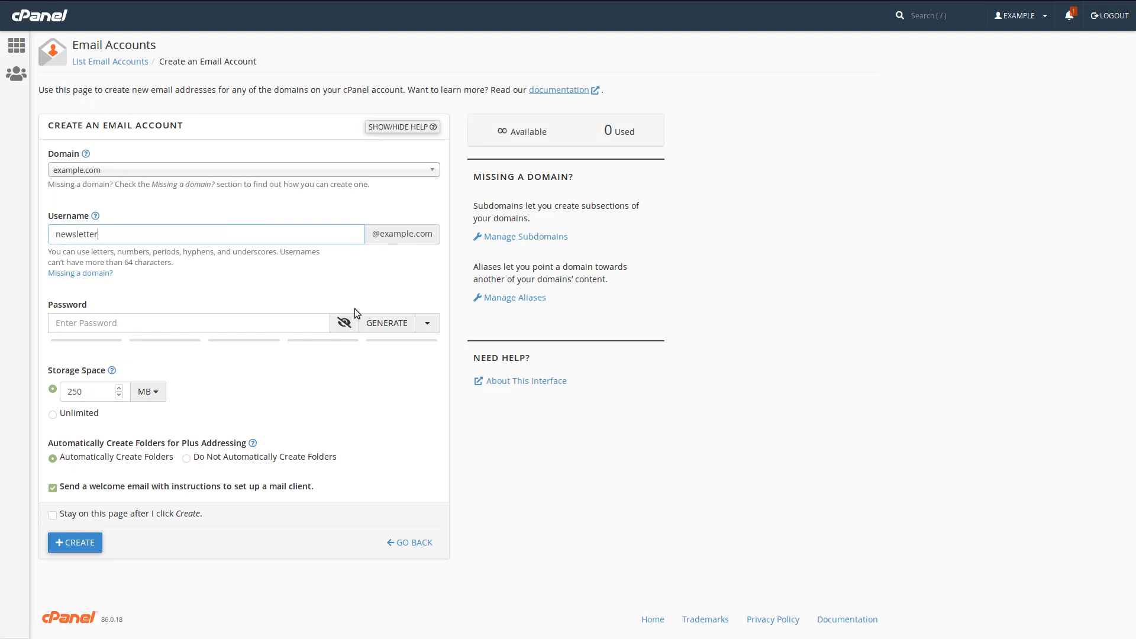
click(388, 324)
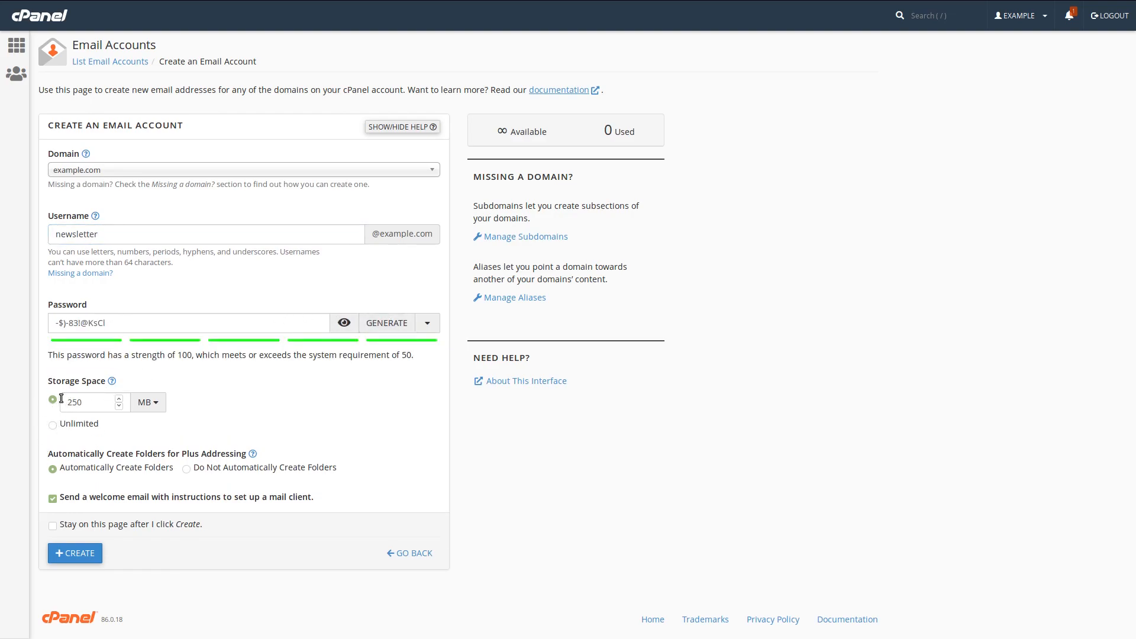
click(68, 430)
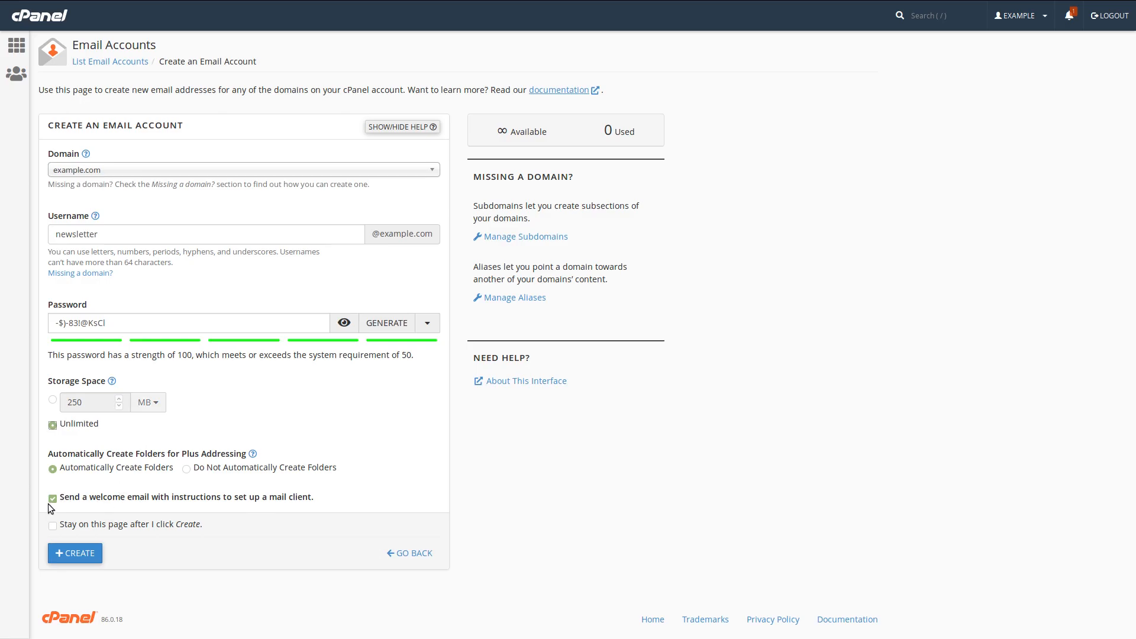
click(75, 553)
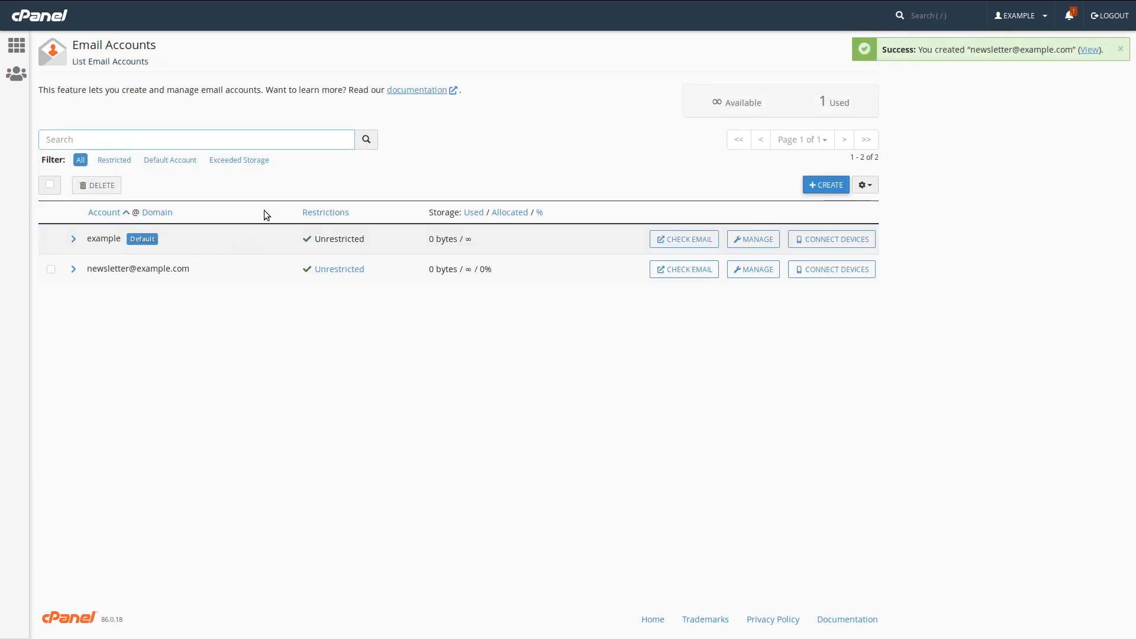
Back on the initialisation form, leave full screen and enter the newsletter mailbox's e-mail address
mouse_move(482, 1)
click(579, 15)
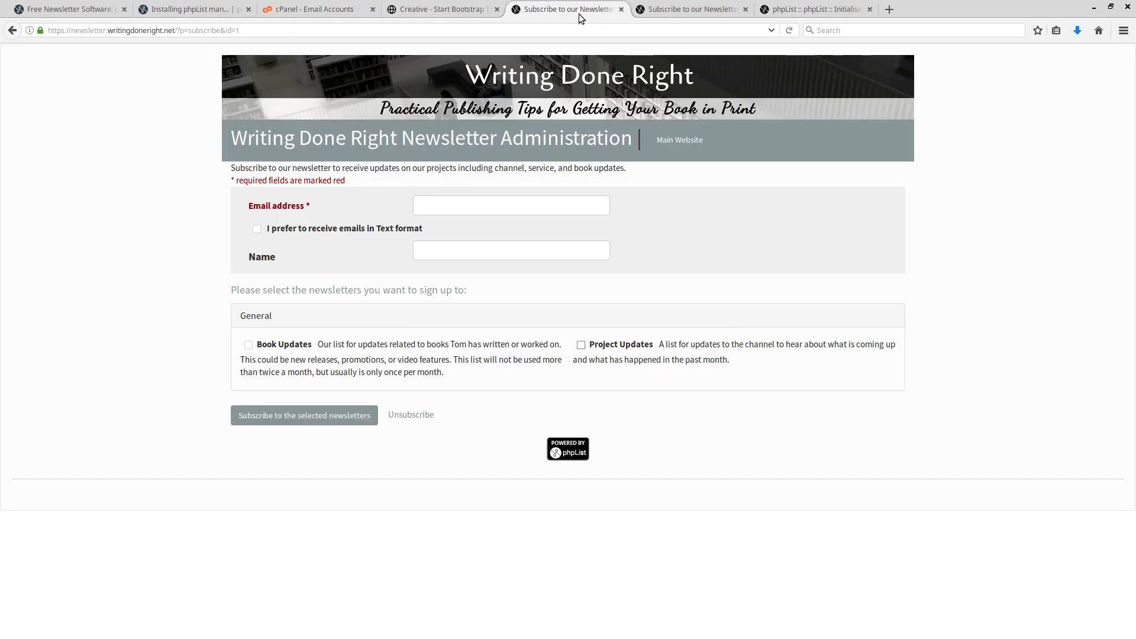
mouse_move(743, 2)
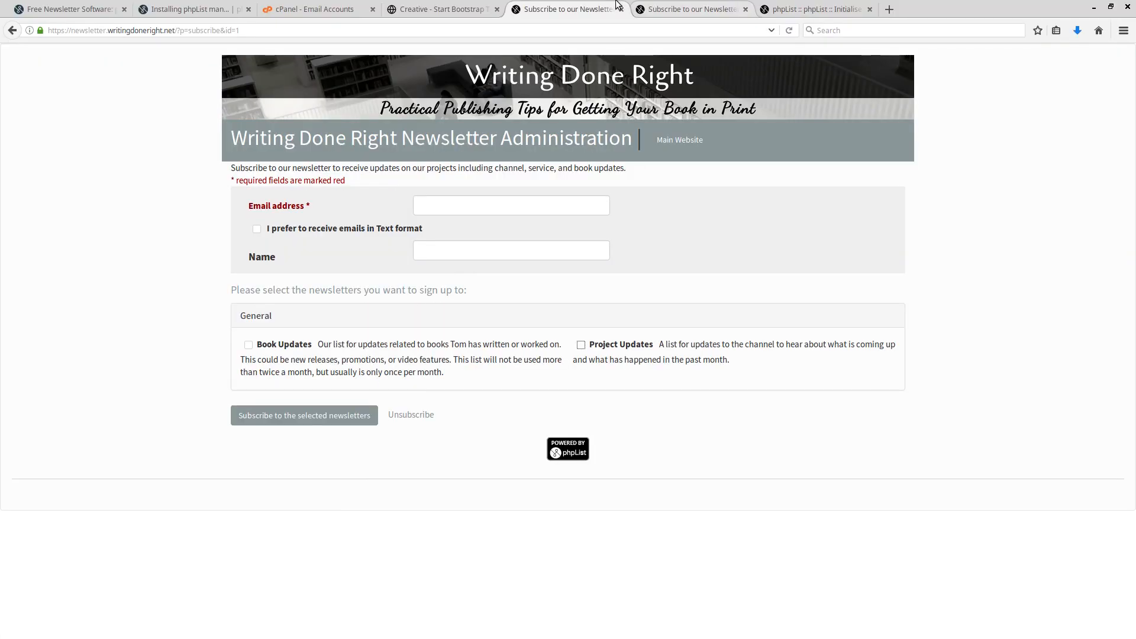
click(790, 13)
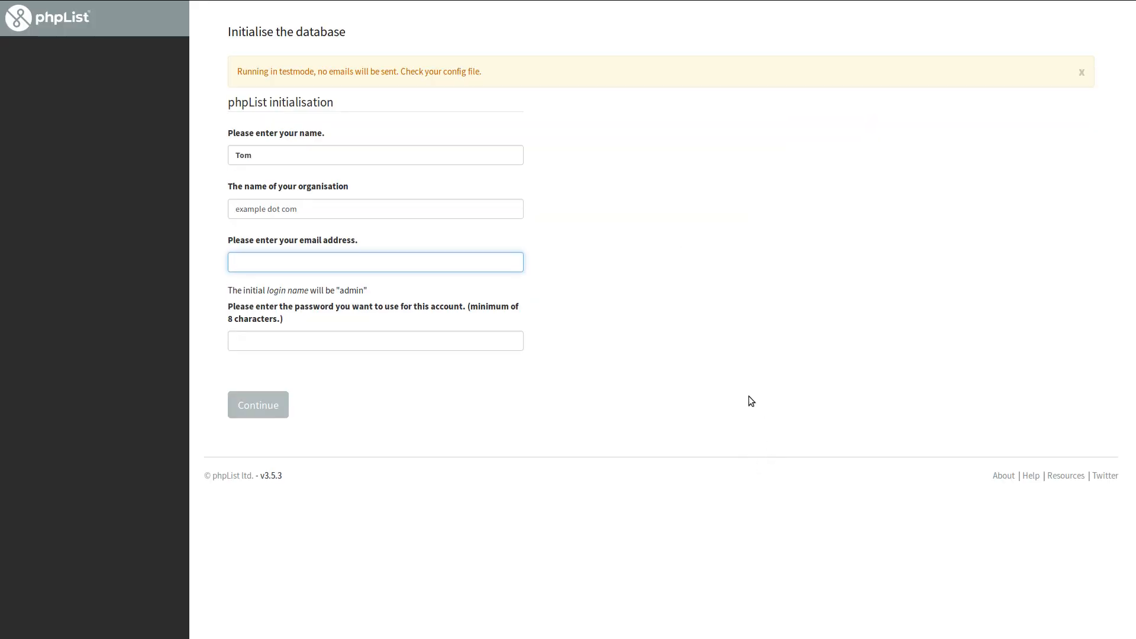
key(F11)
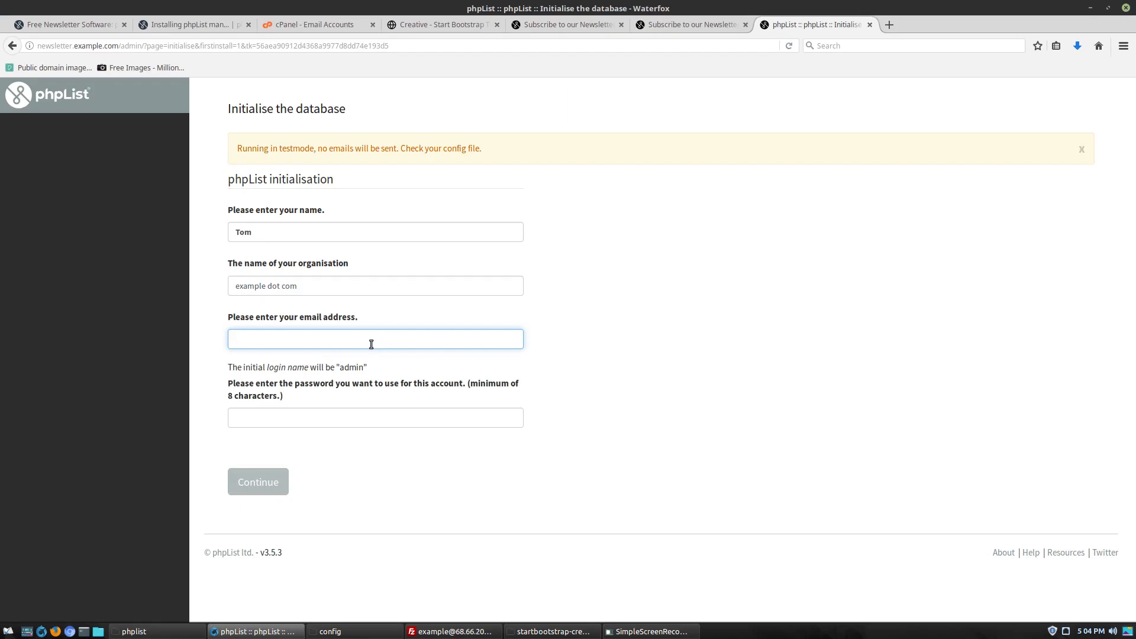
text(newsletter@example.com)
click(366, 419)
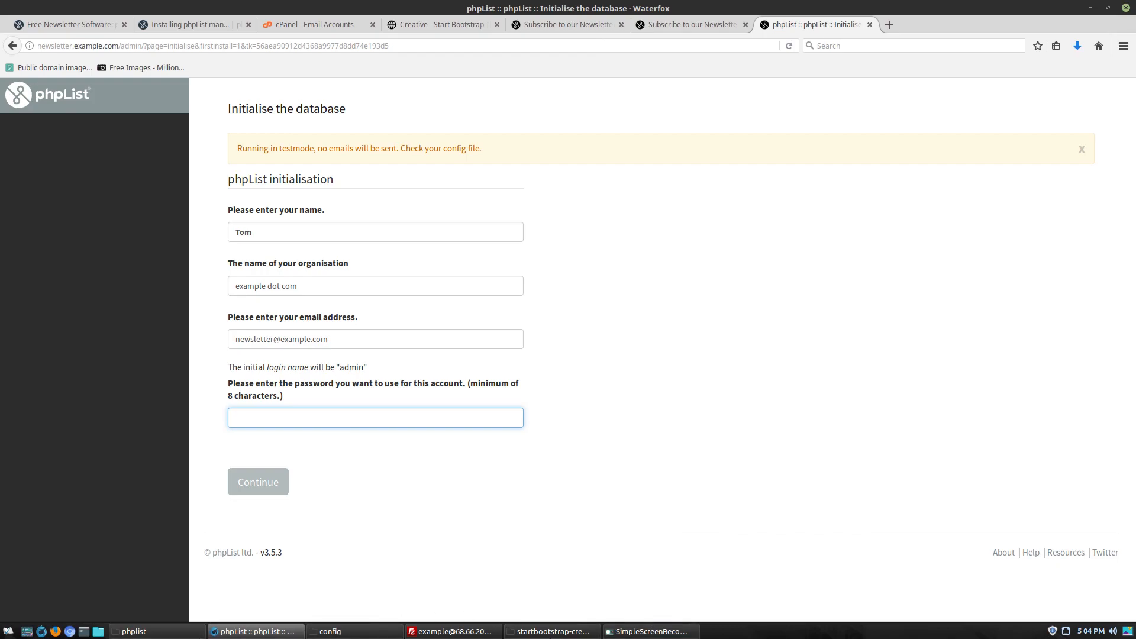
mouse_move(326, 633)
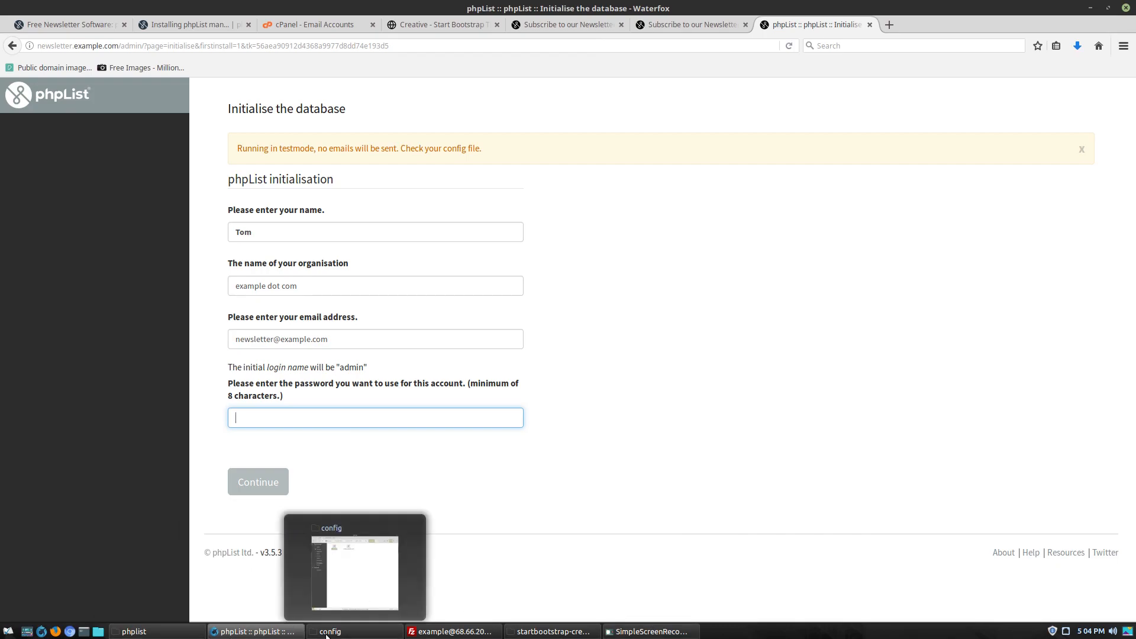
Open the info notes file from Untitled Folder in the file manager
click(355, 636)
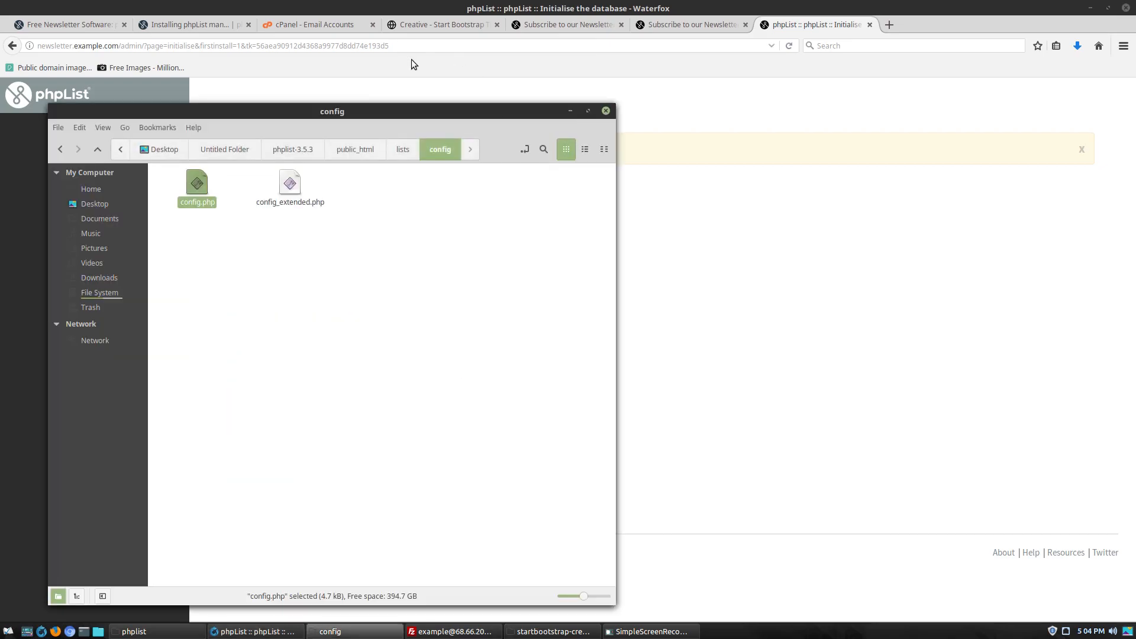
click(276, 150)
click(233, 153)
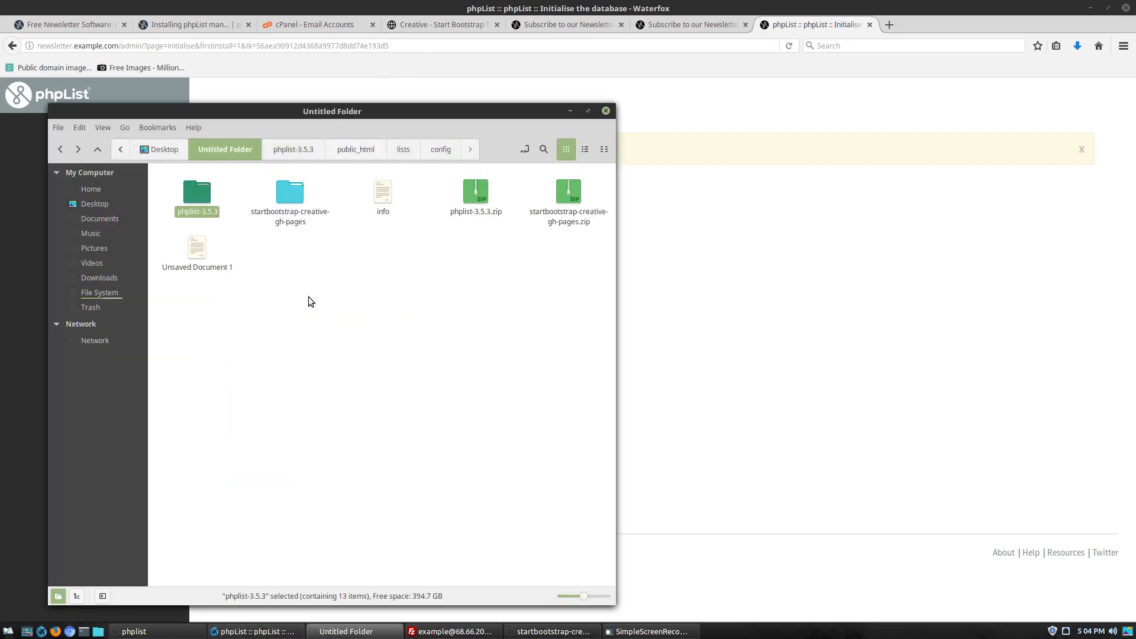
double_click(381, 202)
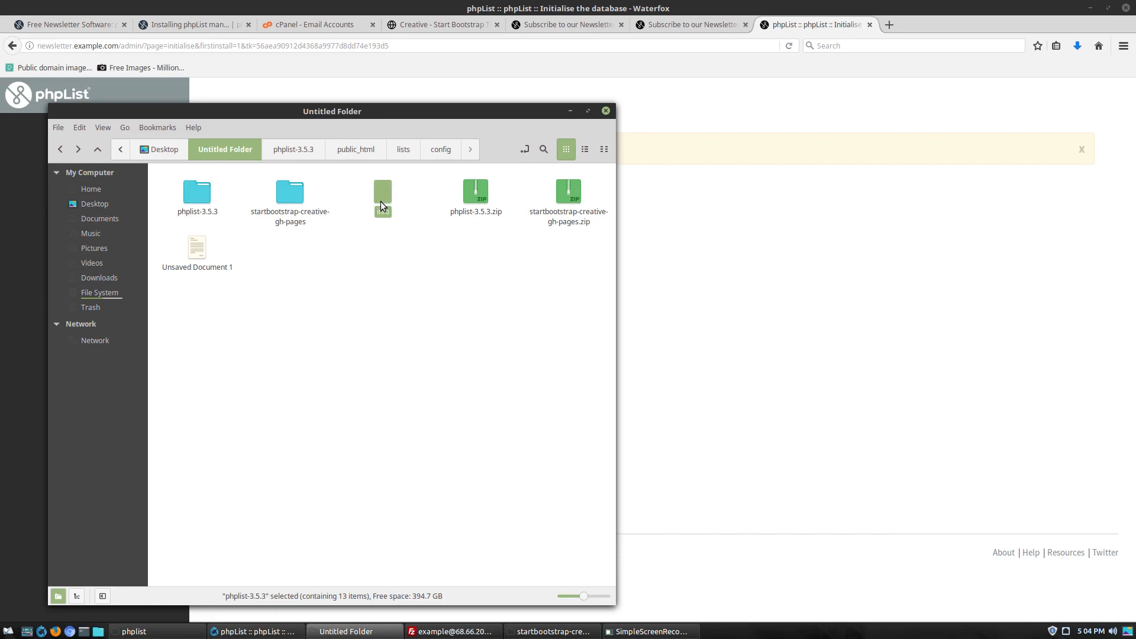
Add the login 'admin' and a new password to the notes, copy the password, and save
key(Return)
key(Return)
key(Return)
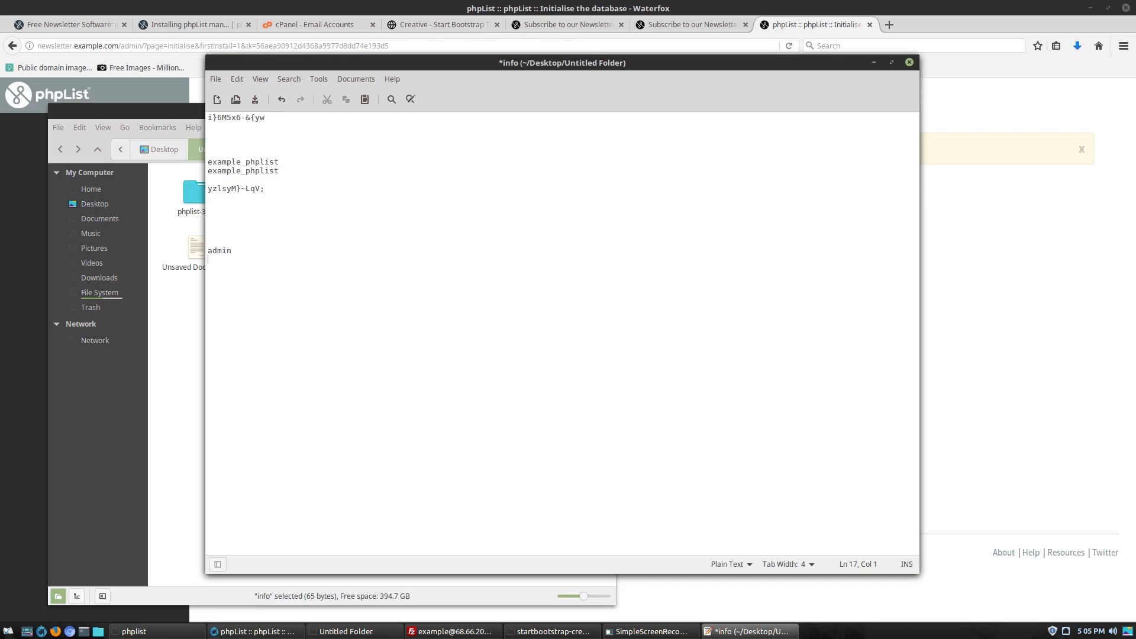
key(shift+Home)
key(shift+Up)
key(Right)
key(shift+Home)
key(shift+Up)
key(Right)
key(shift+Home)
key(ctrl+c)
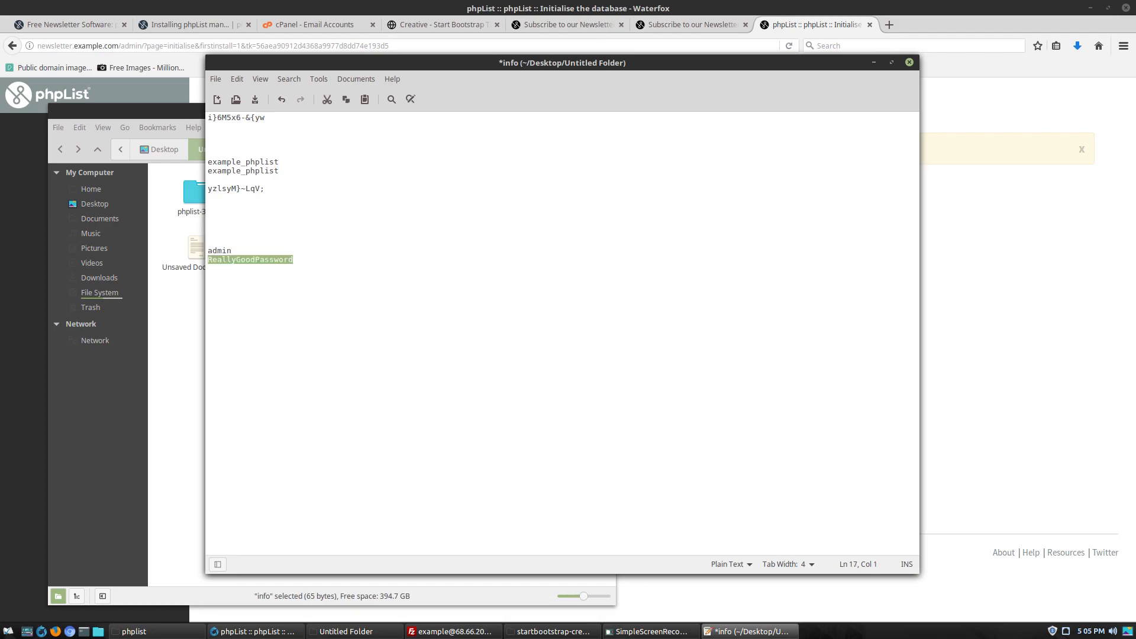
key(ctrl+s)
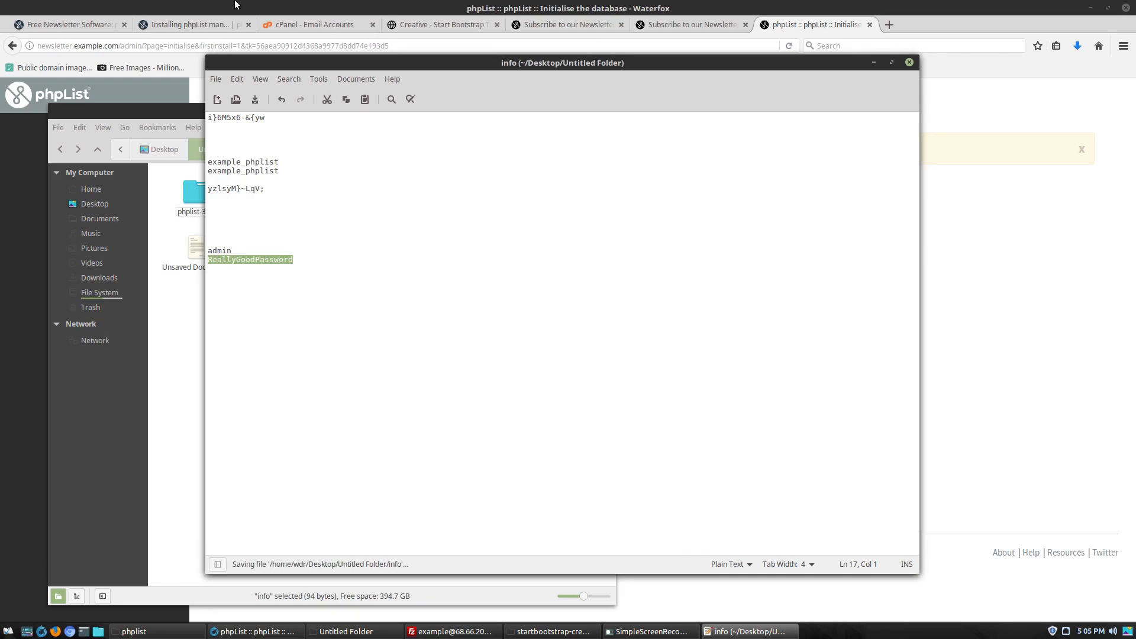
click(771, 27)
Paste the saved password, submit the form, and review the Creating tables results
key(ctrl+v)
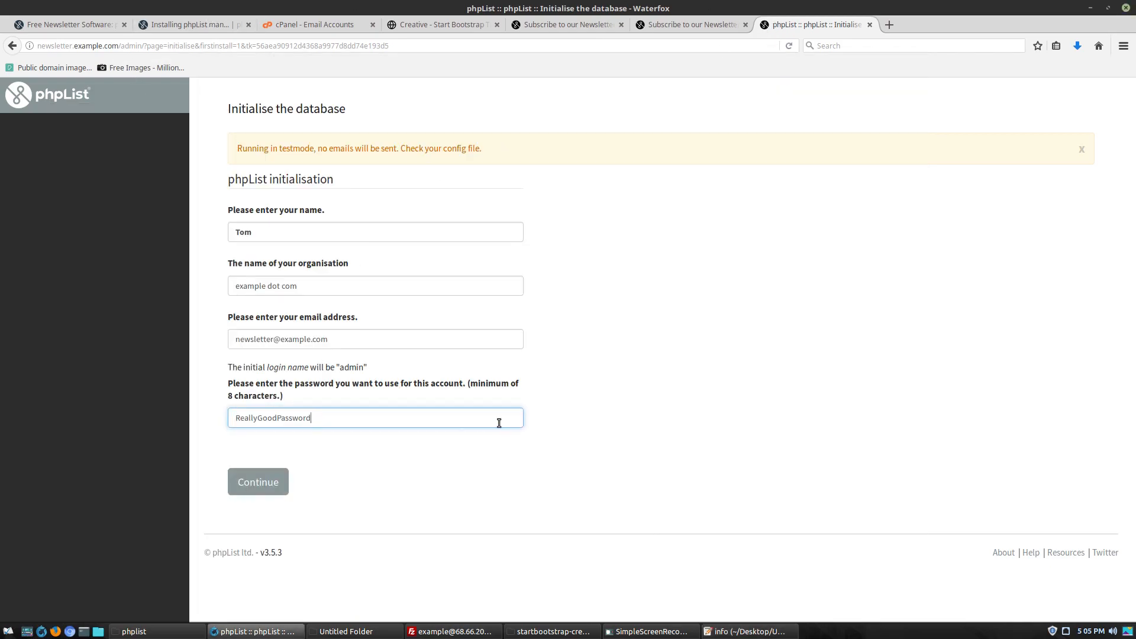
click(255, 481)
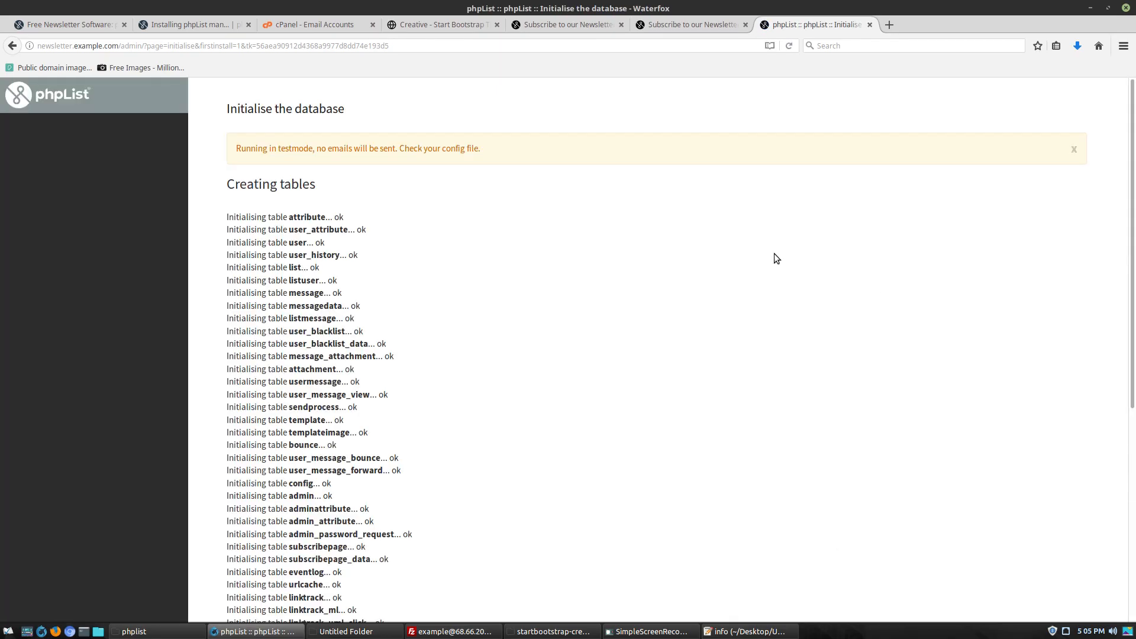
scroll(420, 225, down, 5)
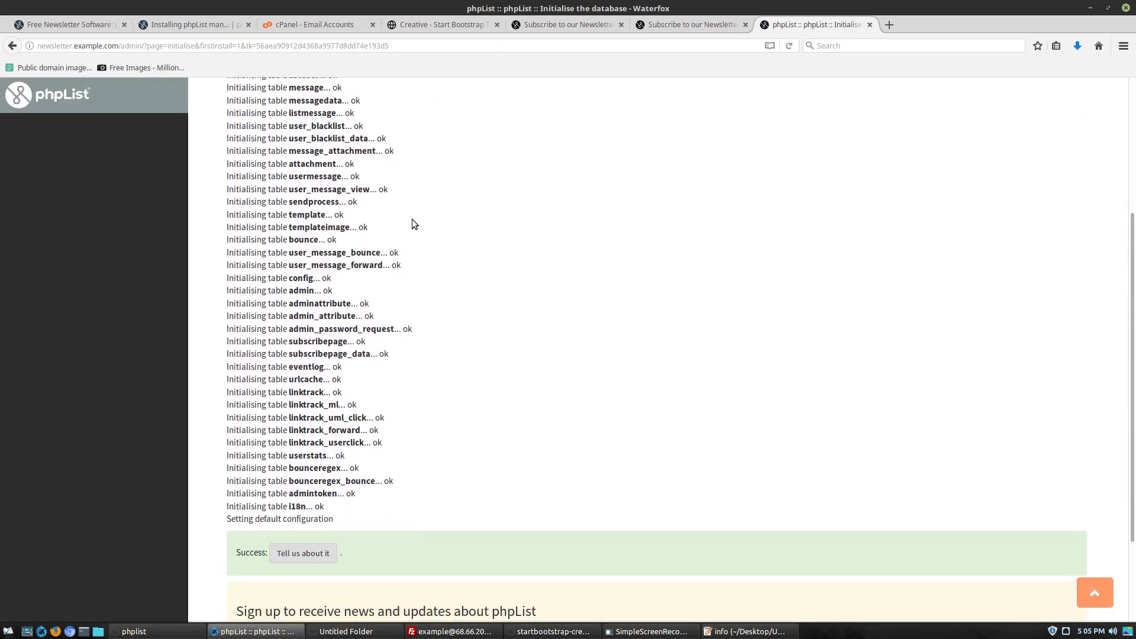
scroll(316, 548, down, 2)
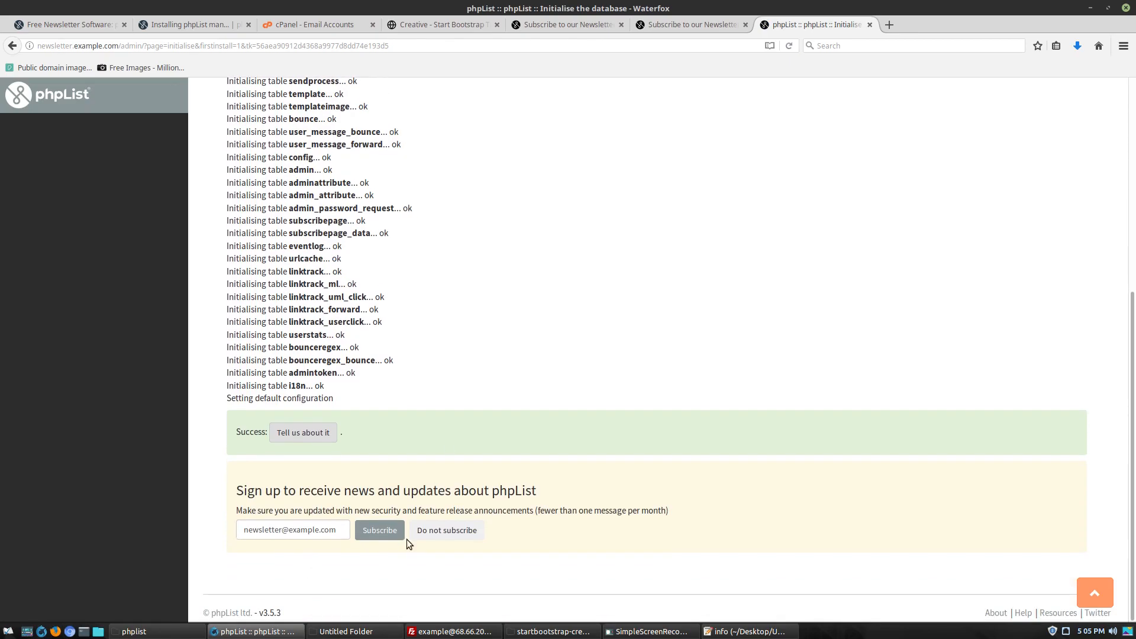
scroll(467, 547, up, 6)
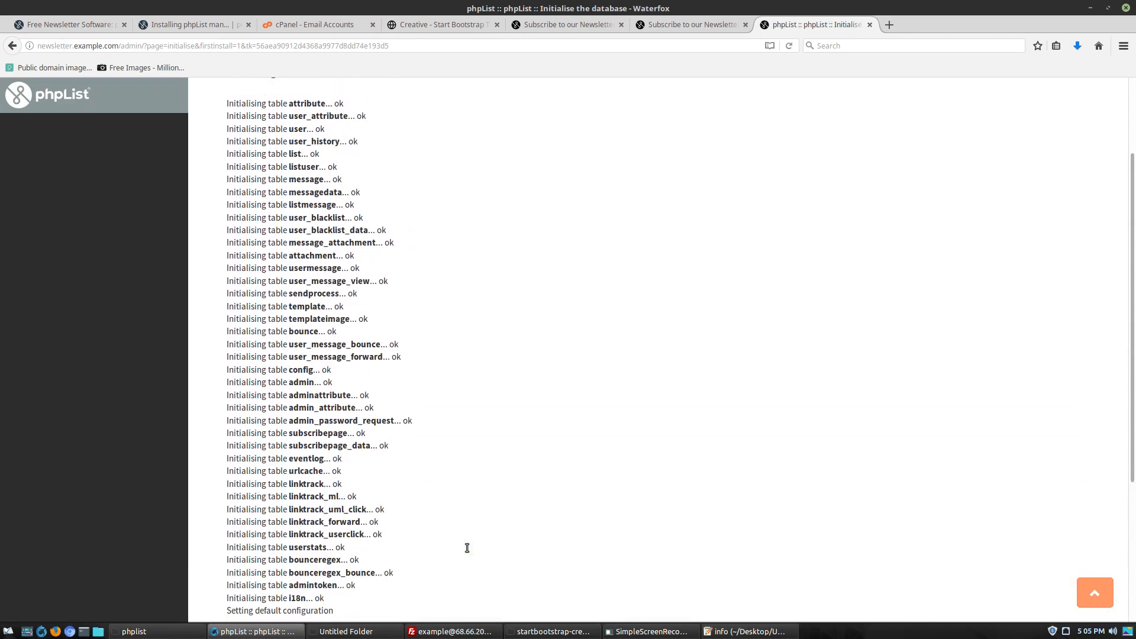
scroll(850, 444, down, 3)
scroll(850, 444, down, 3)
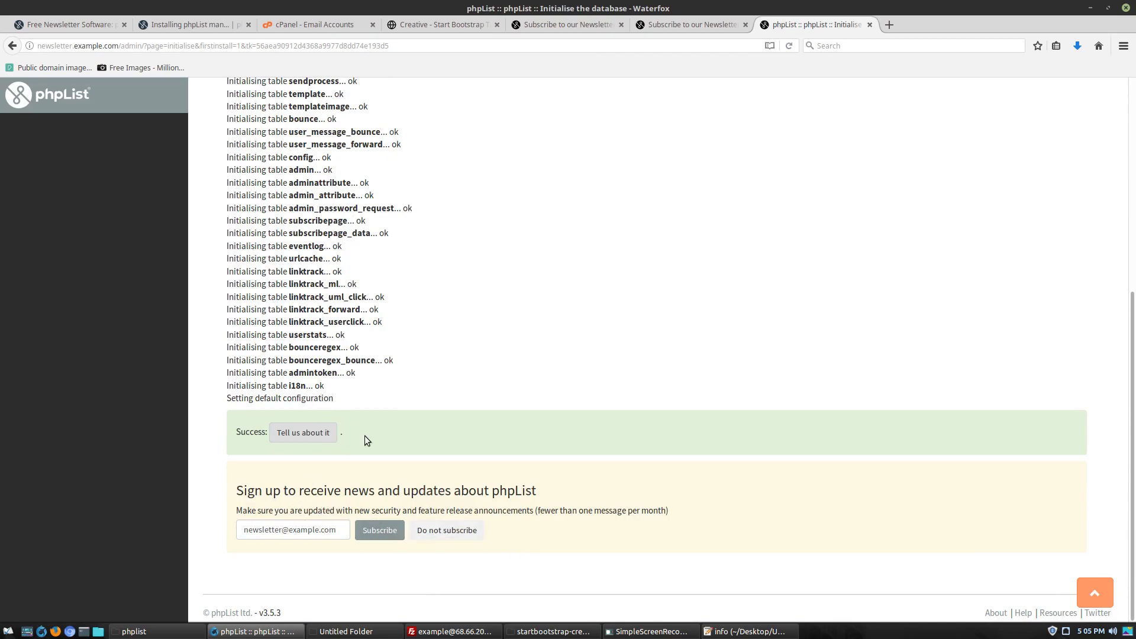
scroll(788, 424, up, 5)
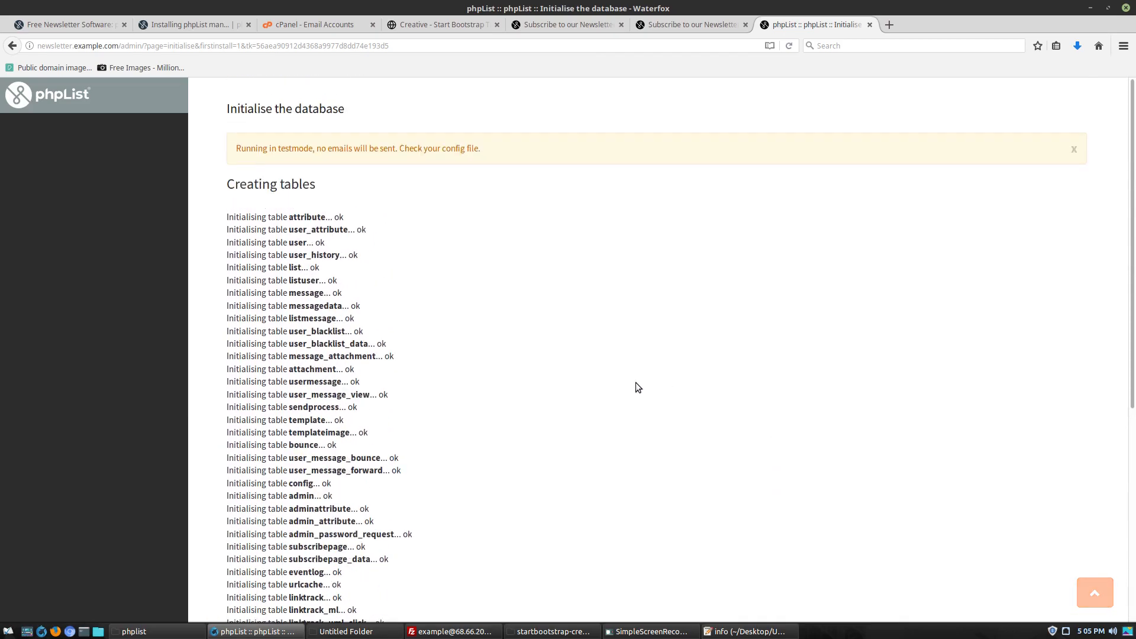
drag(144, 46, 462, 48)
Trim the address to /admin/ and log in as 'admin' with the saved password
key(BackSpace)
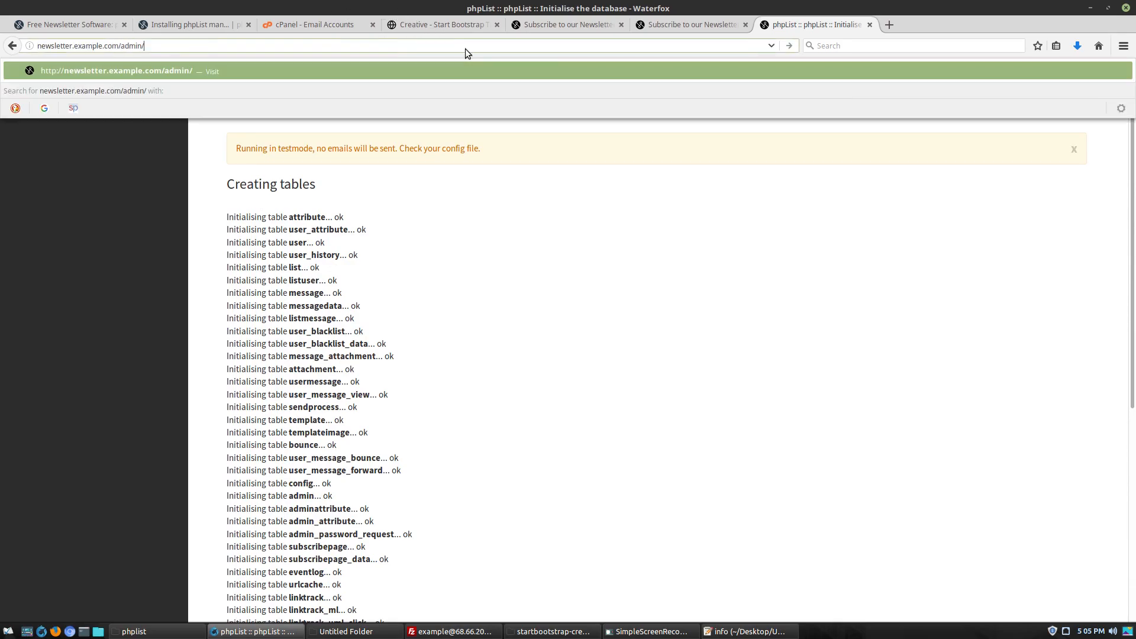
key(Return)
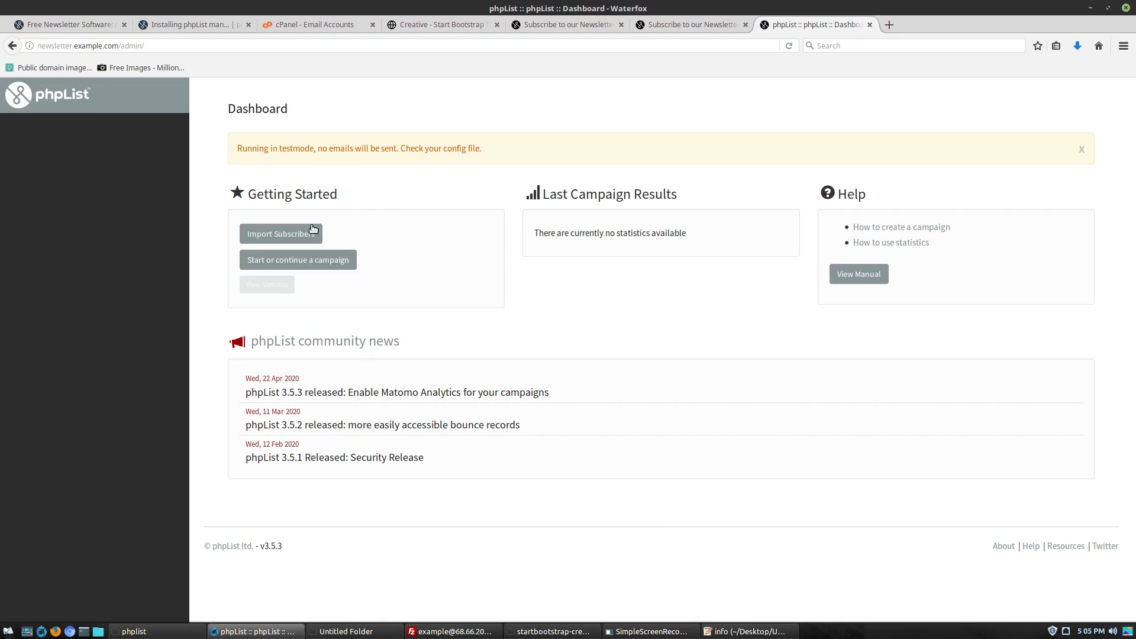
click(42, 99)
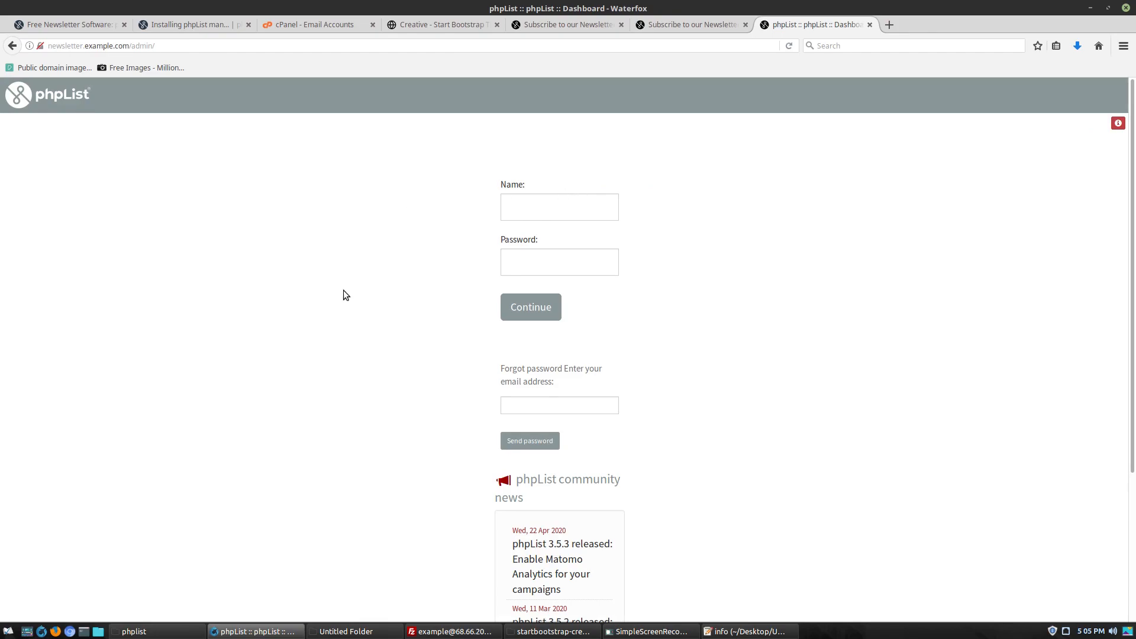
click(522, 199)
text(admin)
key(Tab)
text(•••••••••••••••)
click(530, 307)
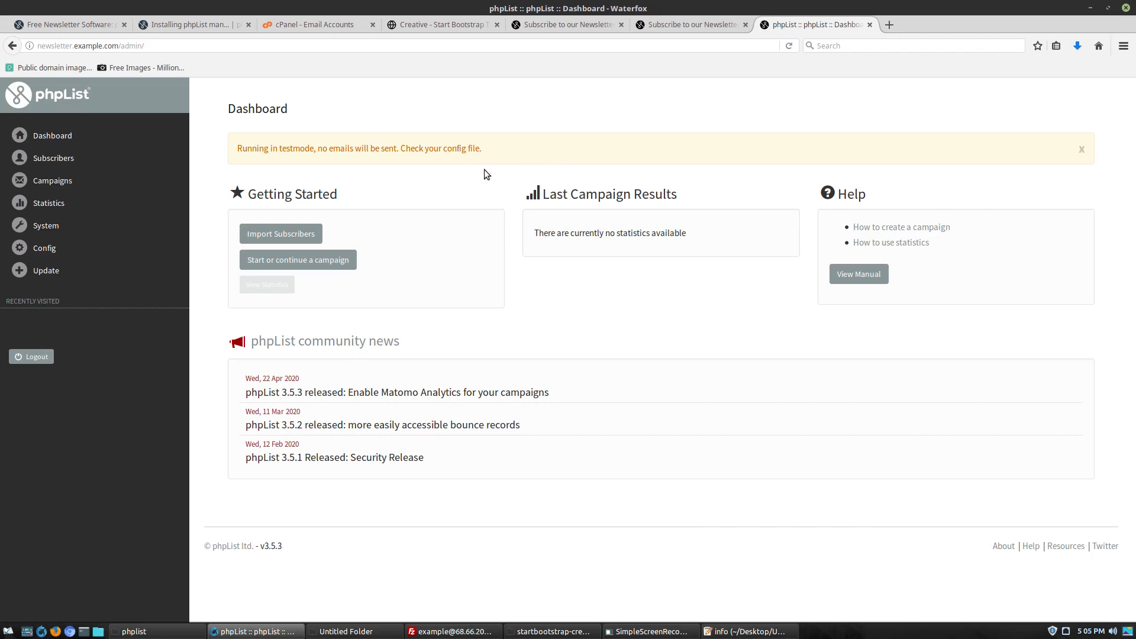
Survey the Subscribers, Campaigns, Statistics, System and Config sidebar menus, ending with Subscribers expanded
click(55, 136)
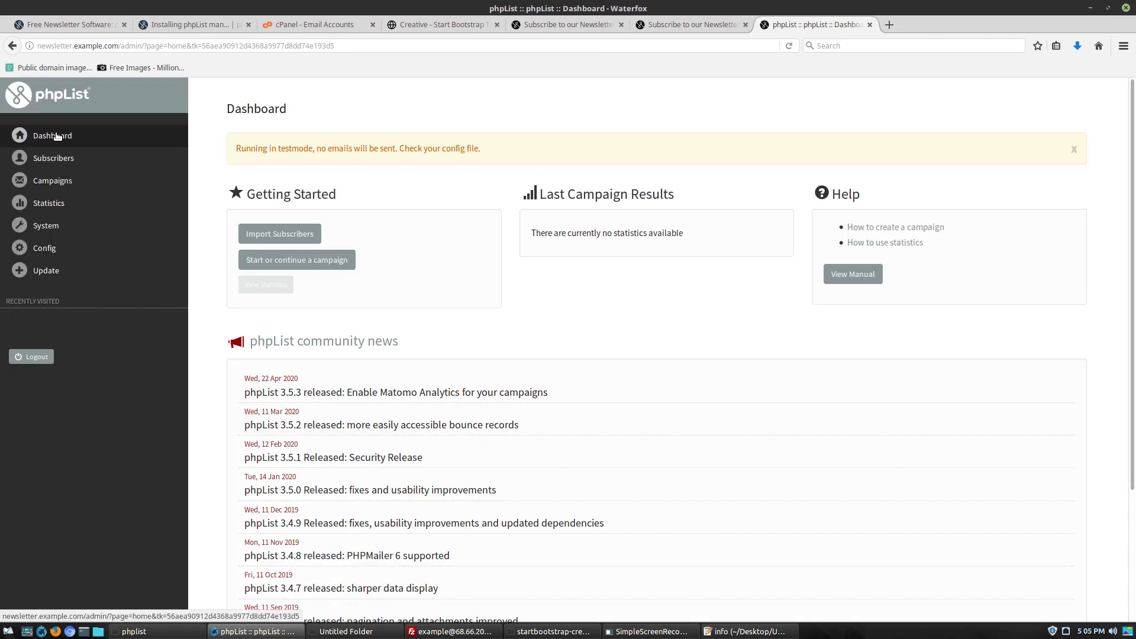
click(53, 158)
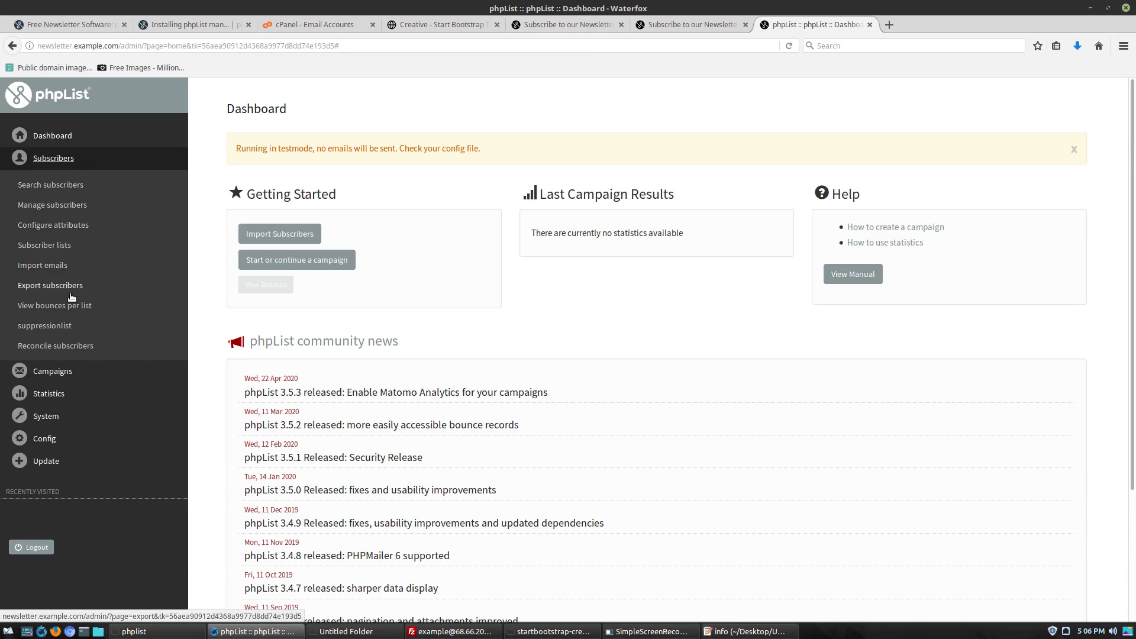
click(57, 371)
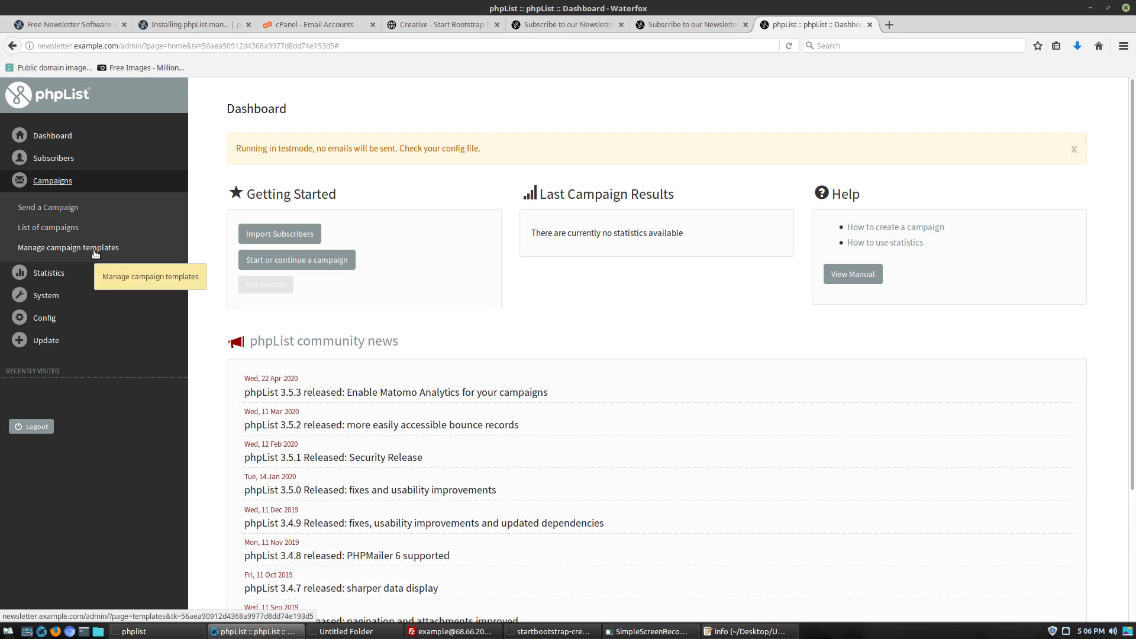
click(52, 273)
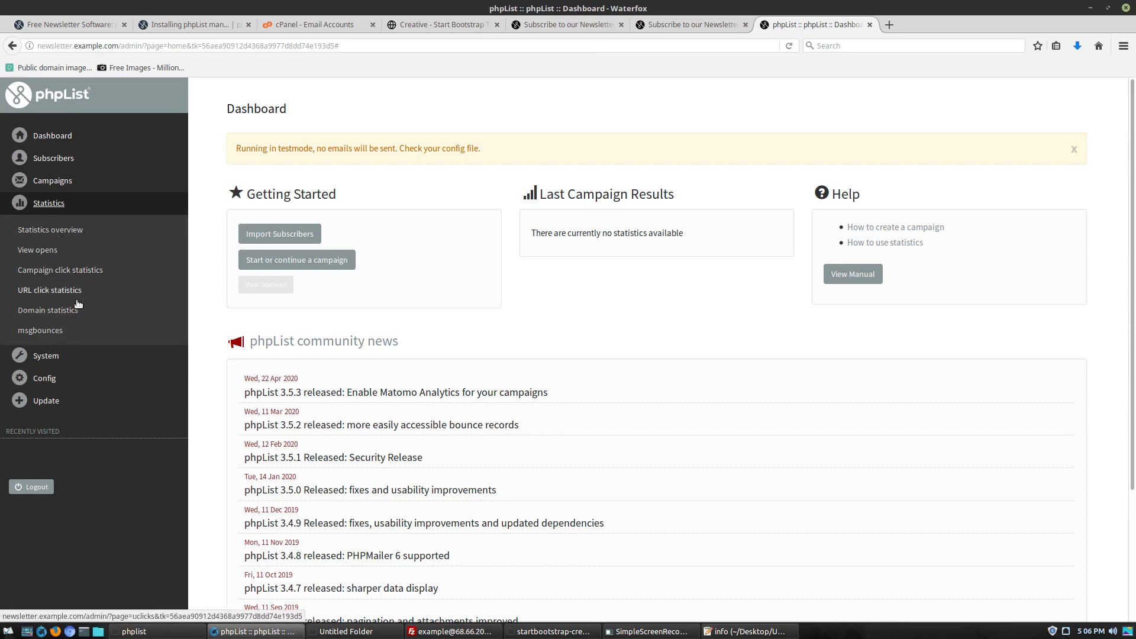
click(59, 355)
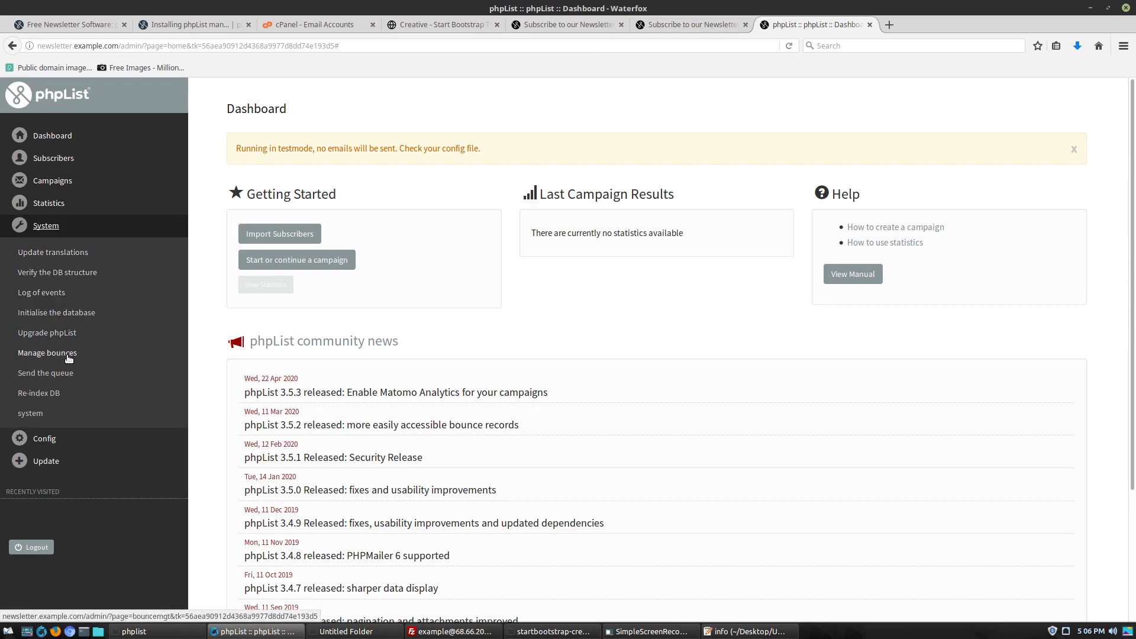
click(54, 438)
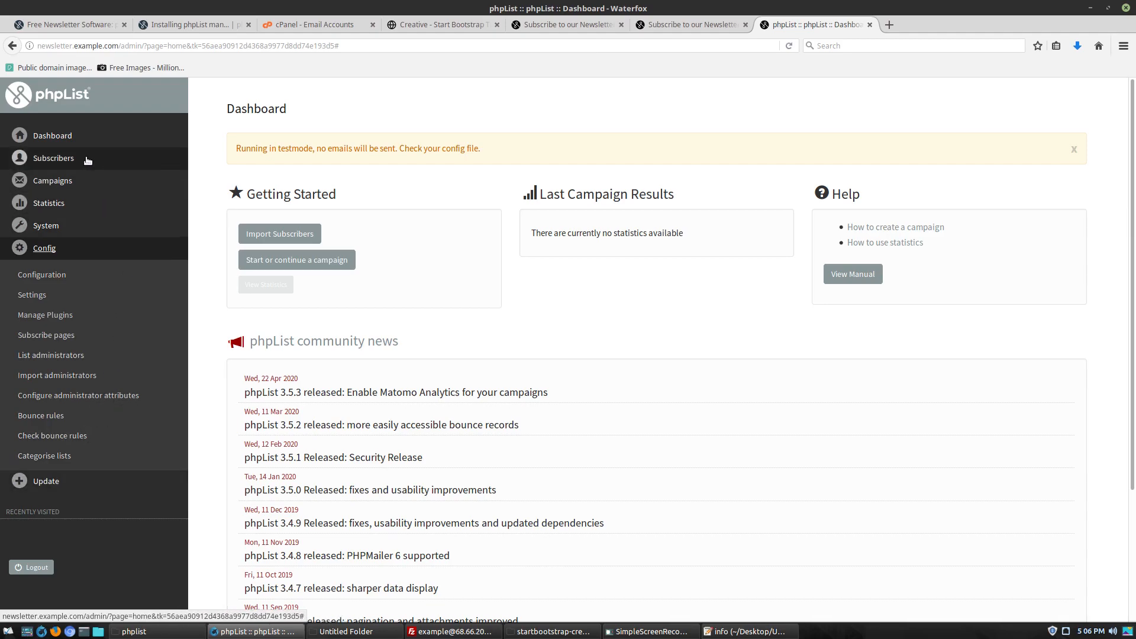
click(65, 158)
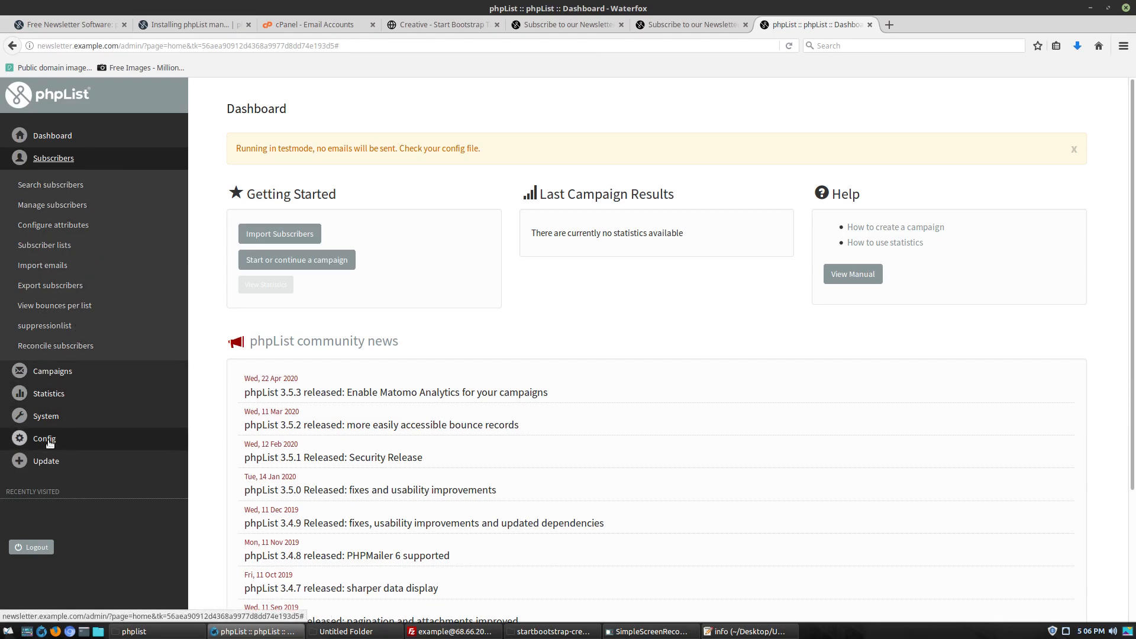
click(71, 438)
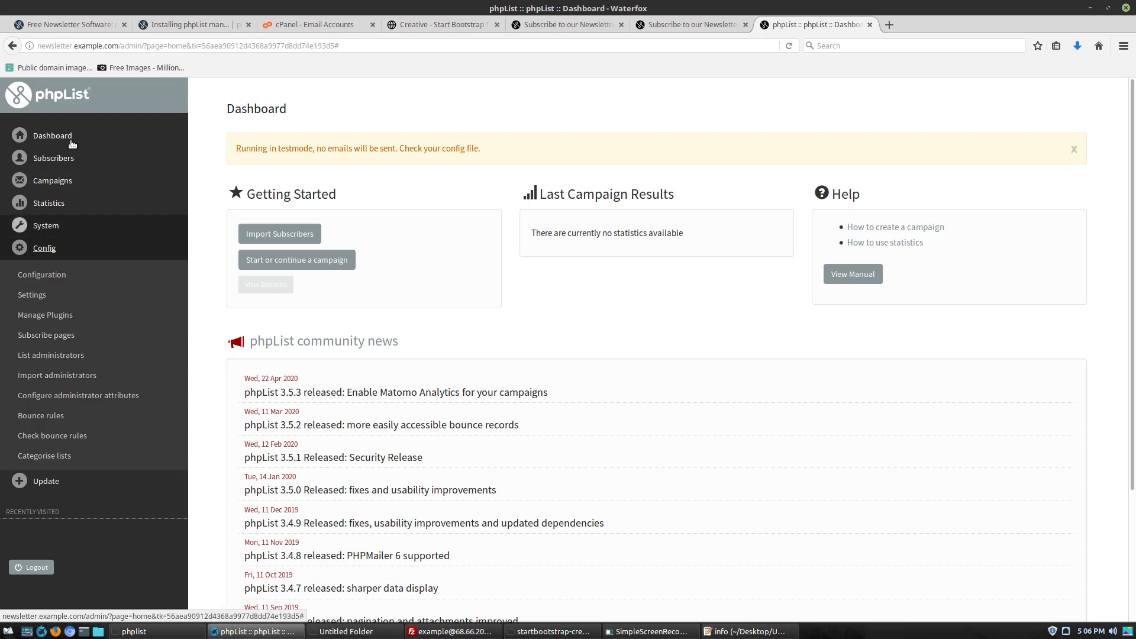
click(61, 160)
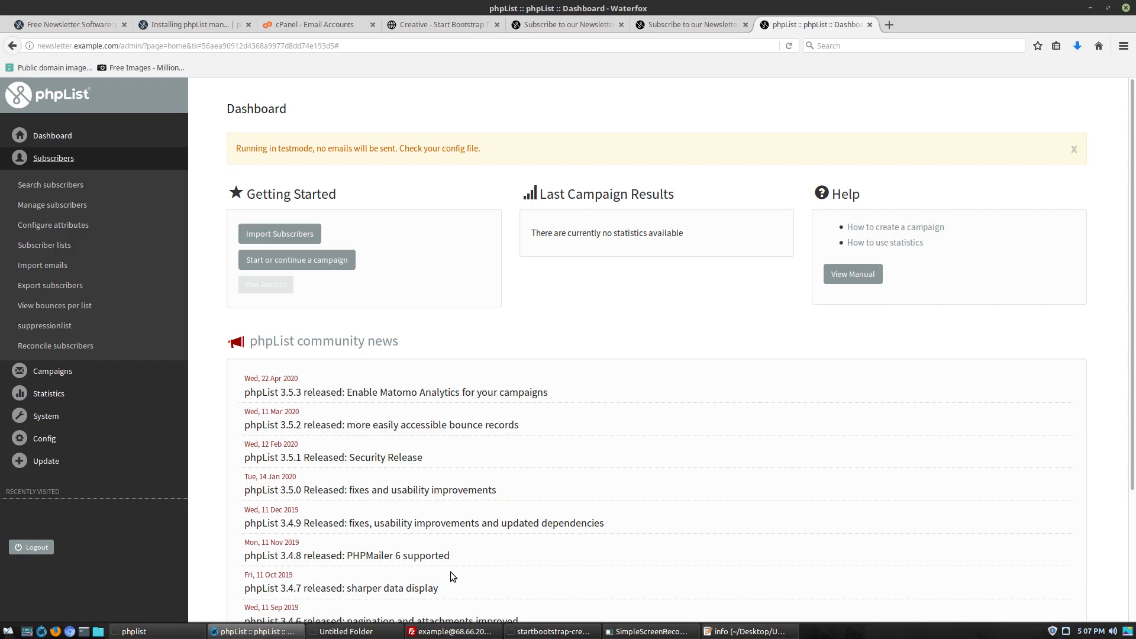
Open lists/config/config.php locally, change define('TEST', 1) to 0, and save
click(378, 632)
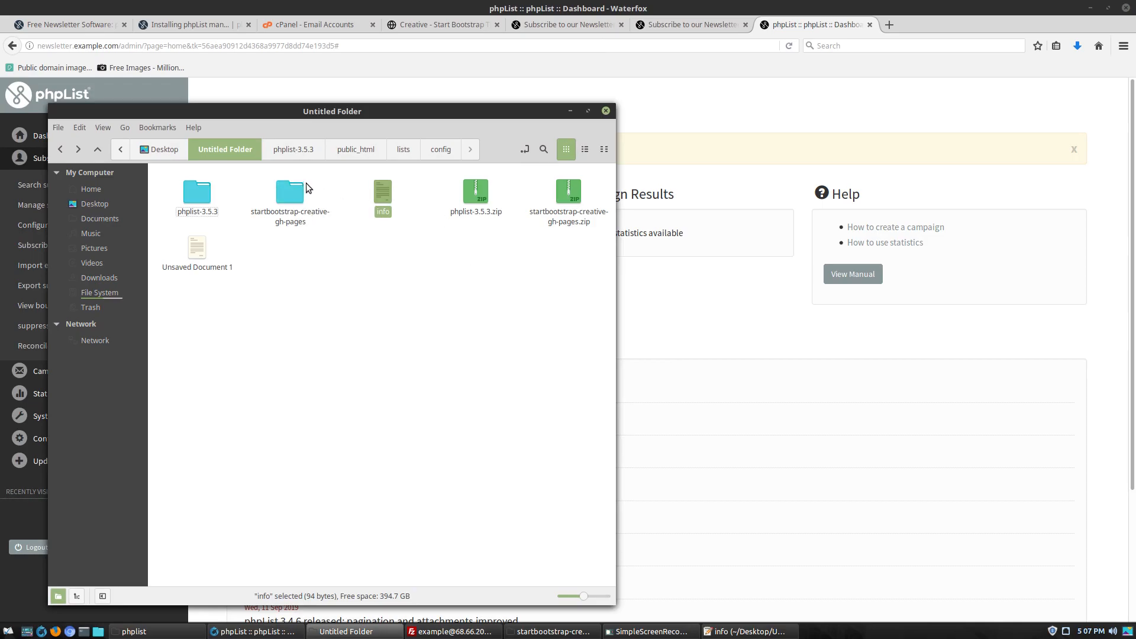
double_click(192, 207)
click(389, 203)
double_click(390, 203)
double_click(201, 205)
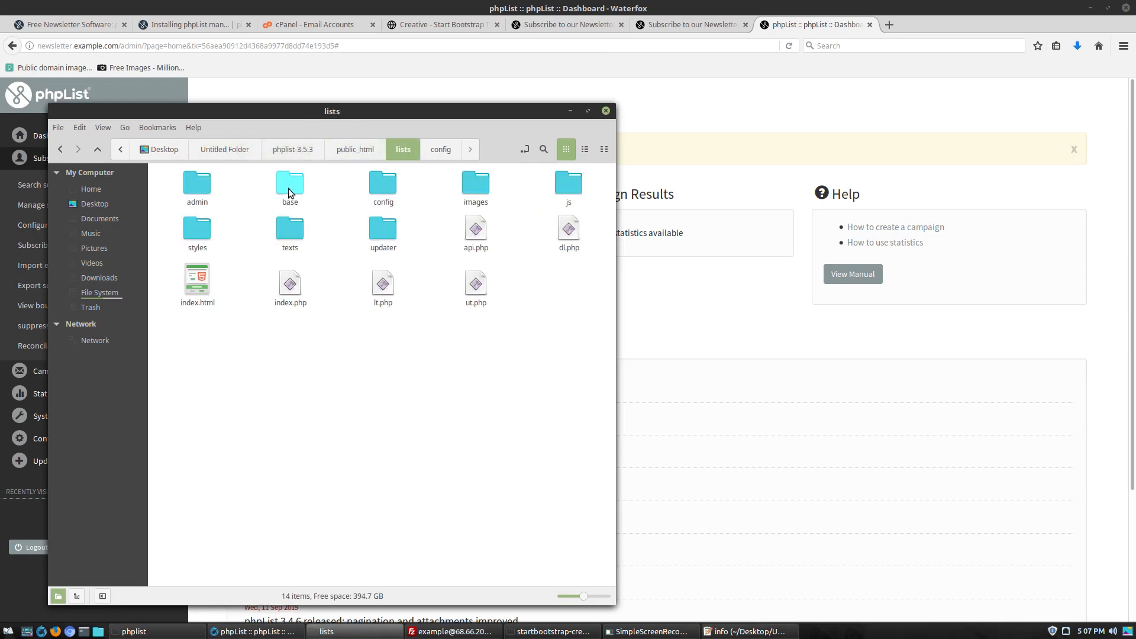
double_click(388, 185)
double_click(198, 189)
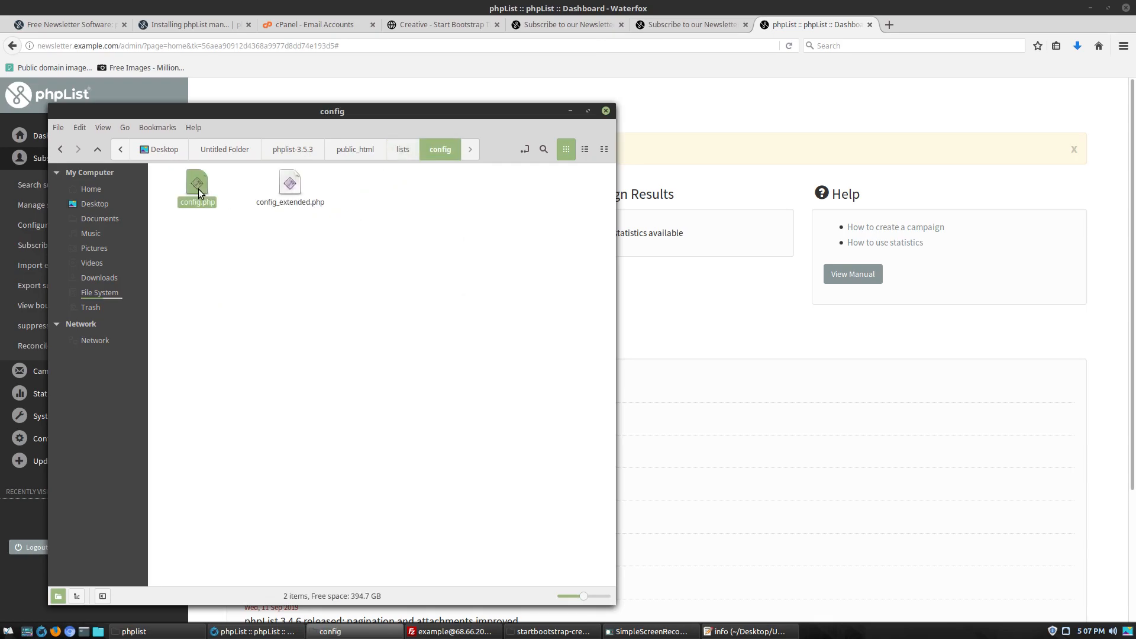
scroll(482, 301, up, 9)
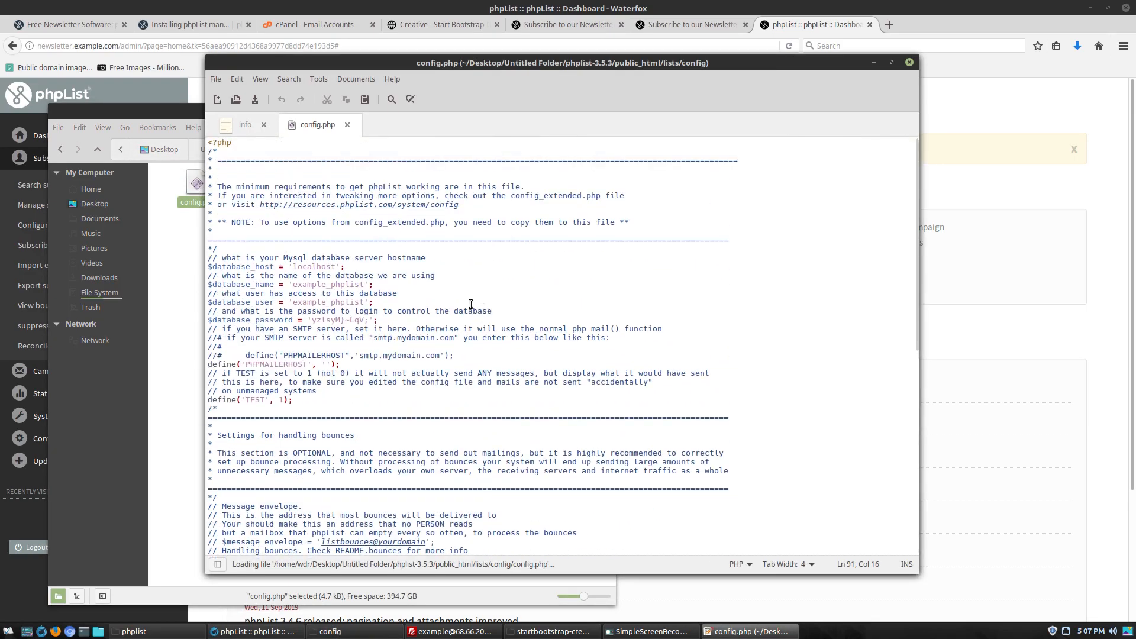
click(282, 400)
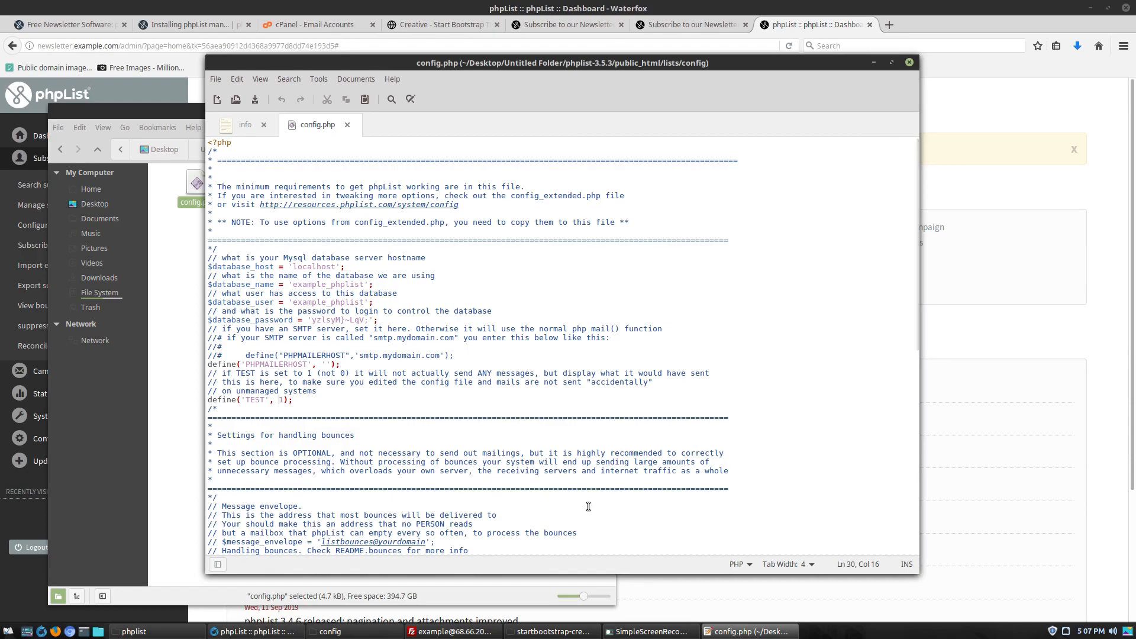
key(BackSpace)
text(0)
click(848, 266)
key(ctrl+s)
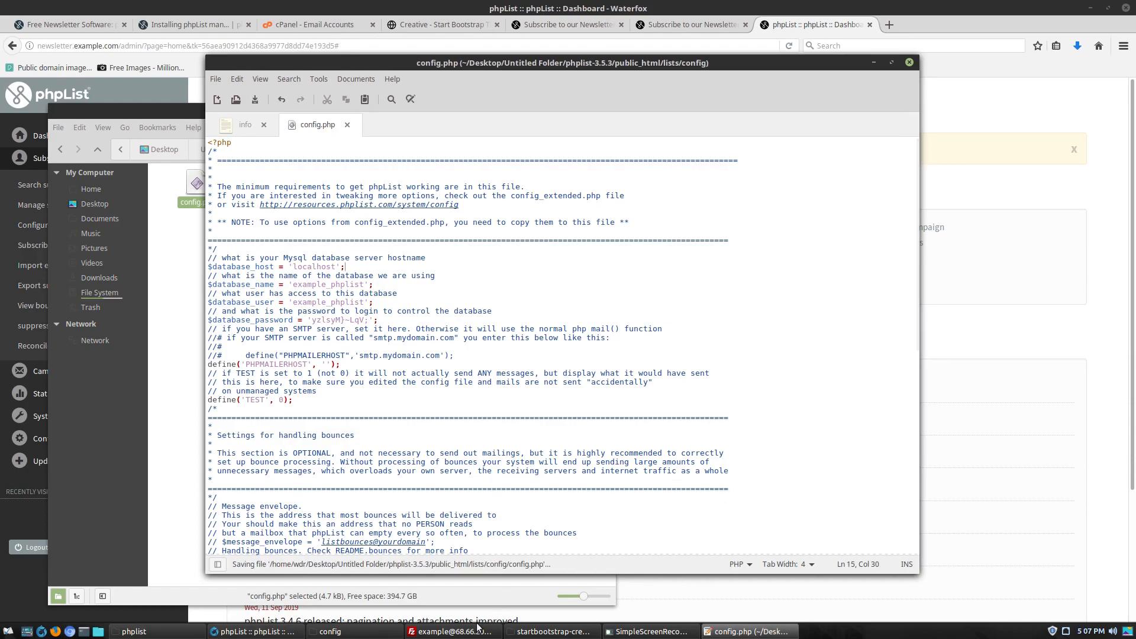
Upload config.php through FileZilla, overwriting the server copy, and reload the phpList dashboard
click(341, 634)
drag(202, 203, 916, 457)
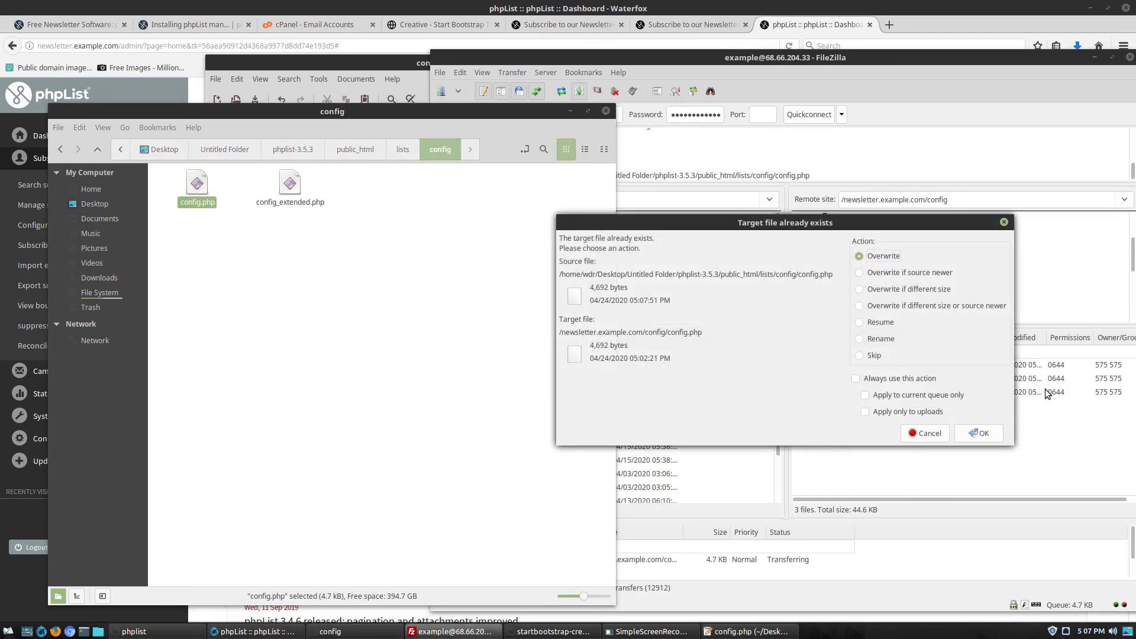
click(979, 431)
click(807, 23)
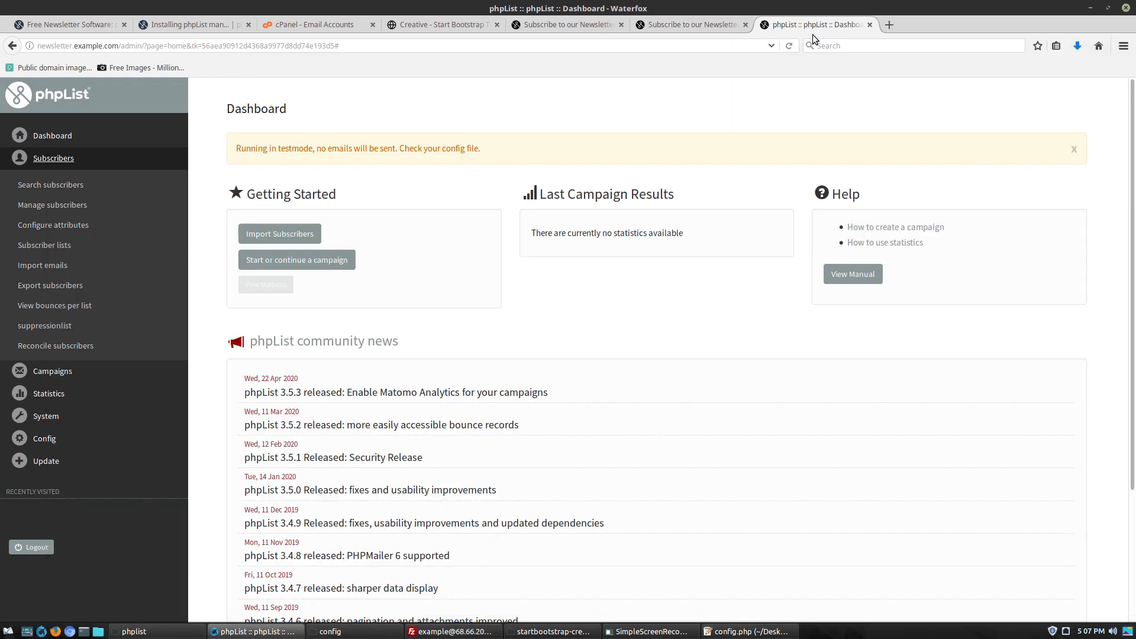
click(791, 45)
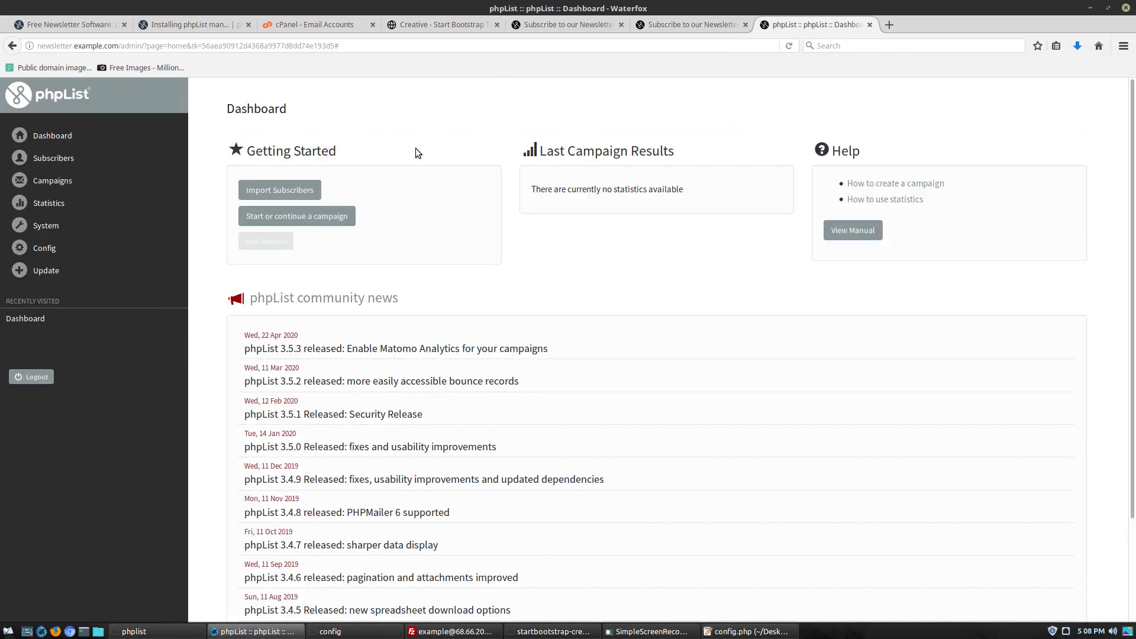
click(889, 25)
Load newsletter.example.com and open its public Subscribe form
text(n)
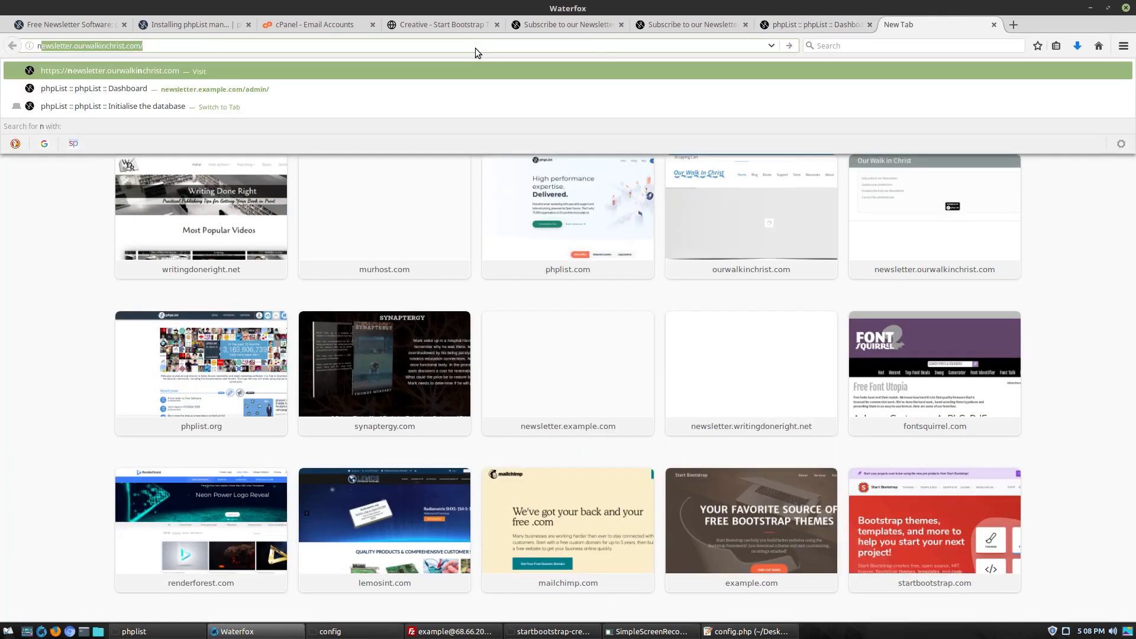
text(ewsletter.)
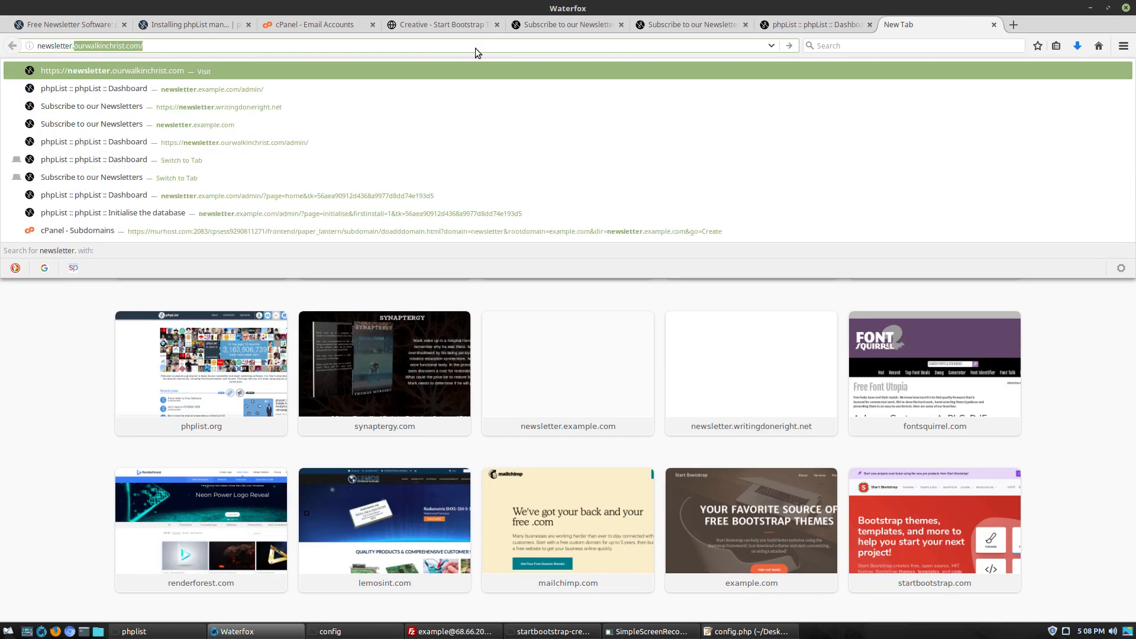
text(example.com)
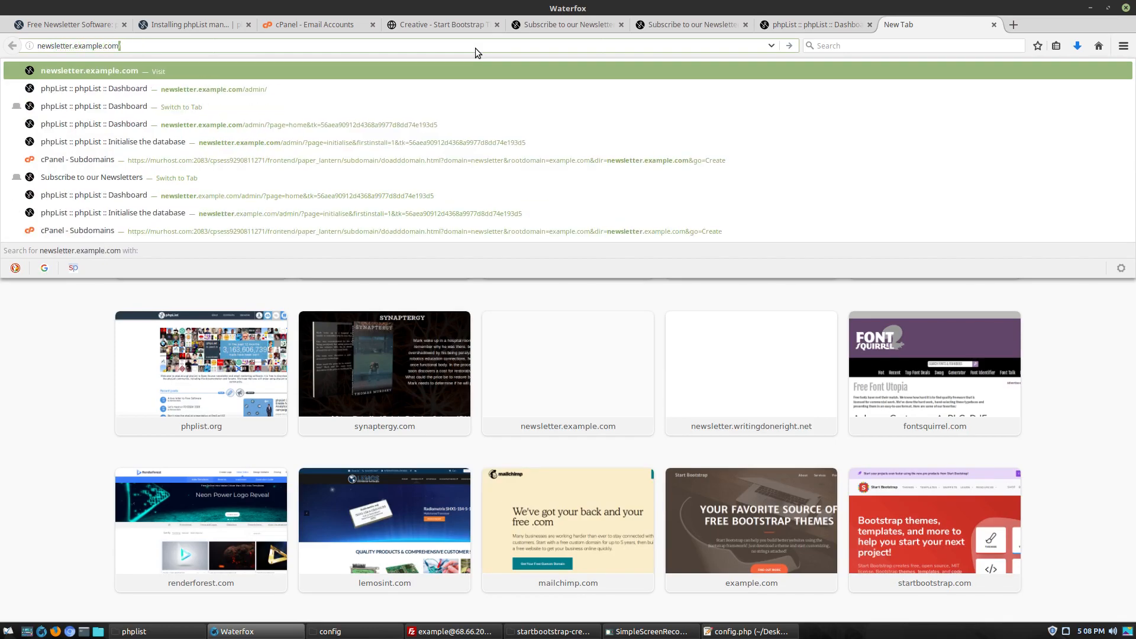
key(Return)
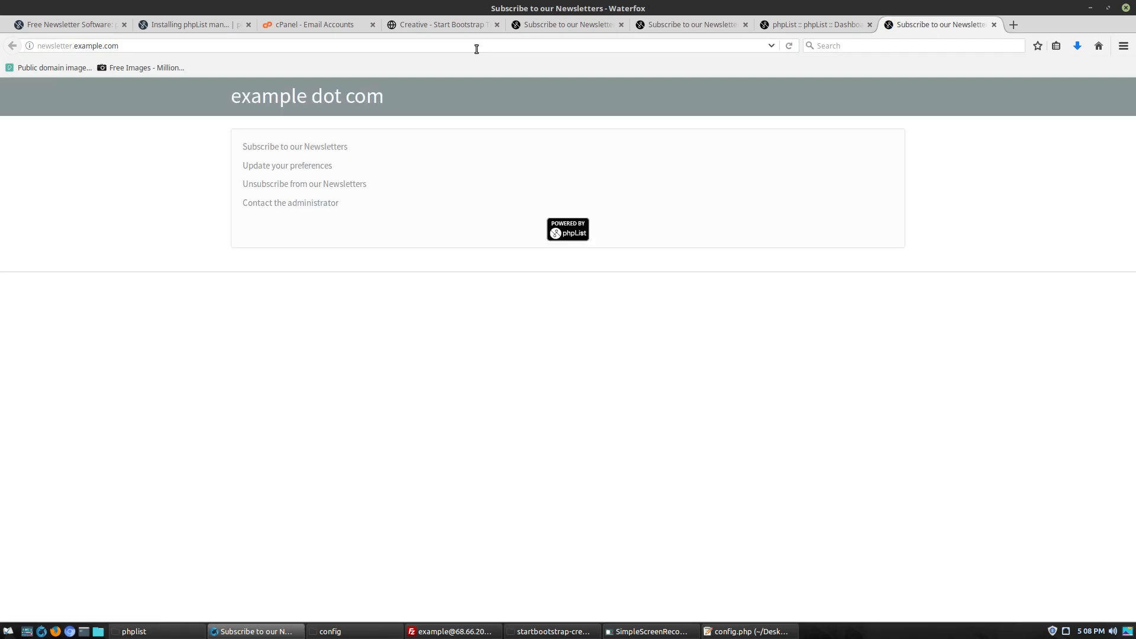
click(312, 147)
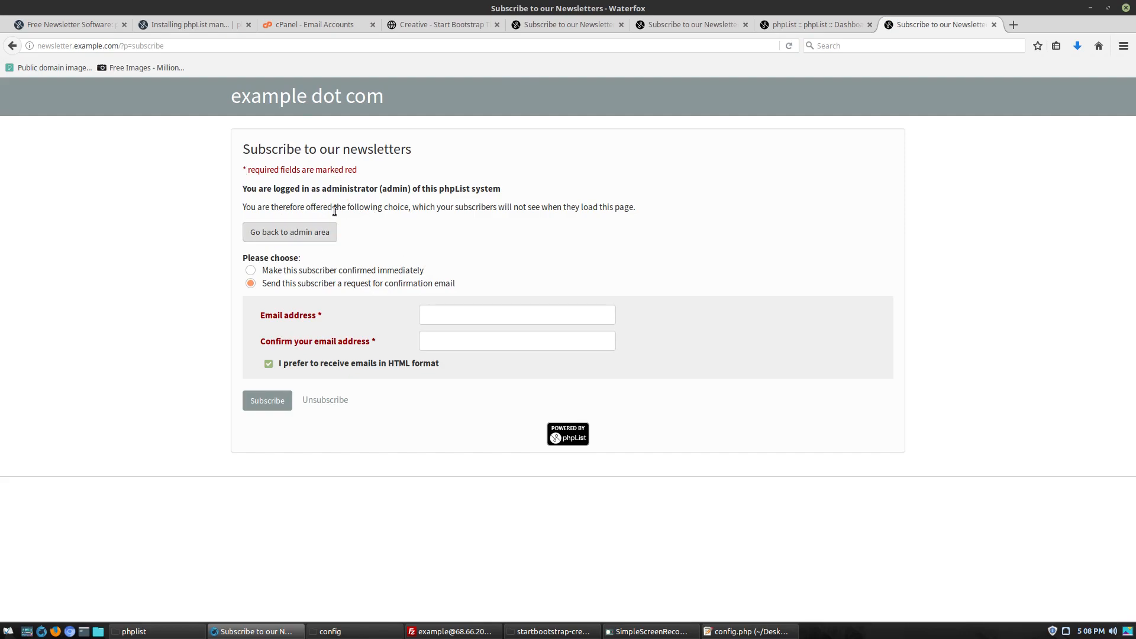
click(302, 103)
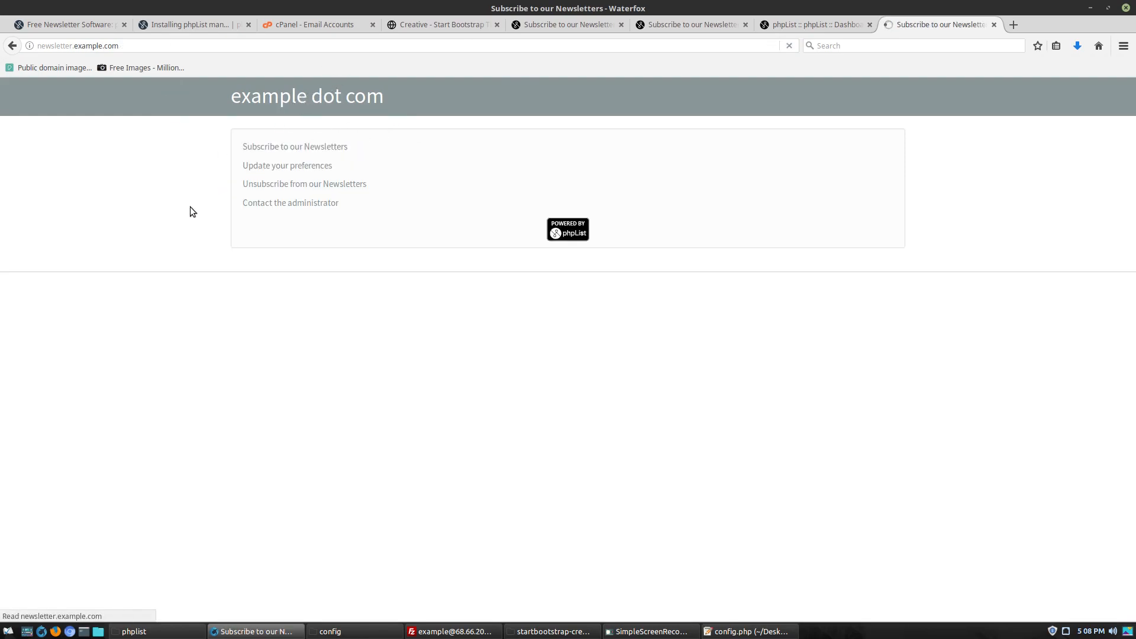
click(285, 152)
Log out of the phpList admin and return to the public newsletter home page
click(296, 234)
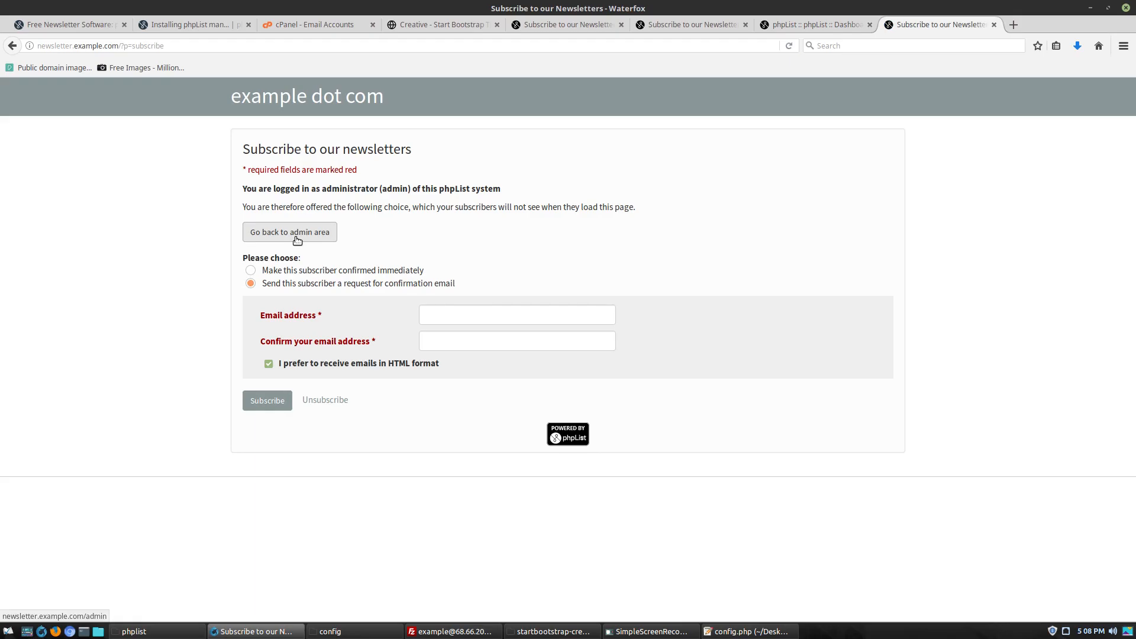
click(31, 377)
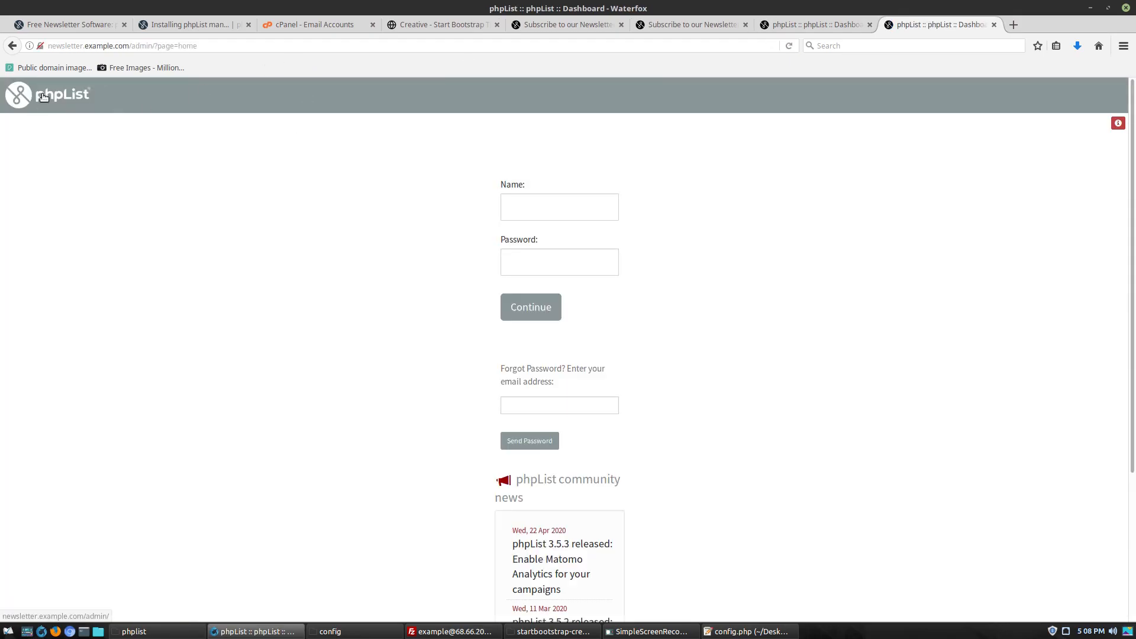
drag(167, 45, 125, 46)
key(BackSpace)
key(Return)
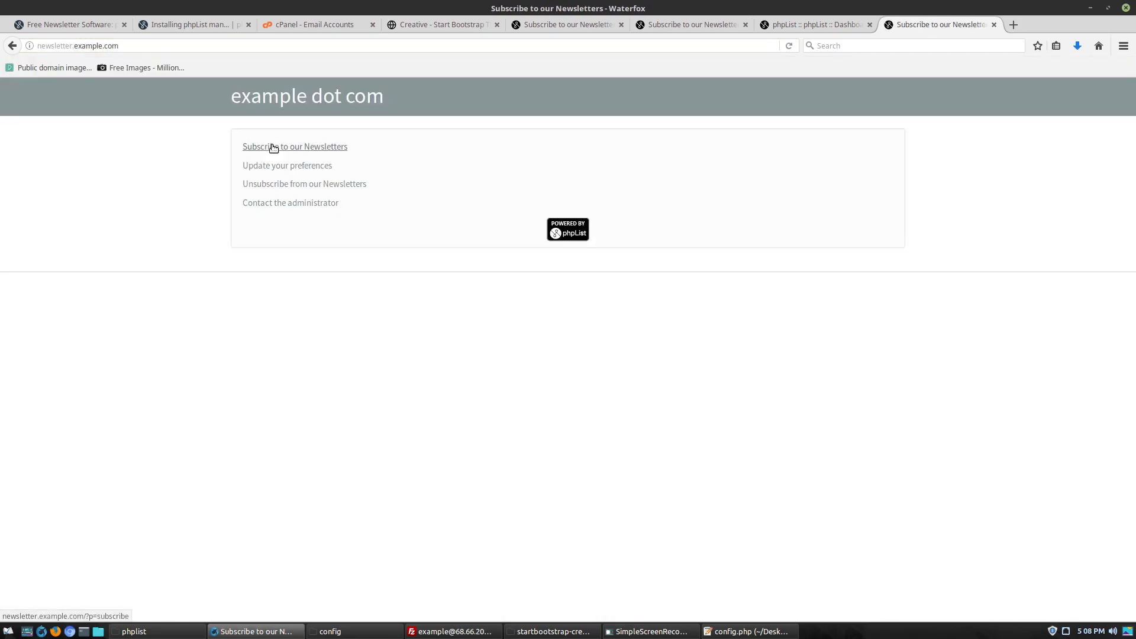
Test the subscribe form's e-mail fields and HTML format option as a visitor
click(338, 150)
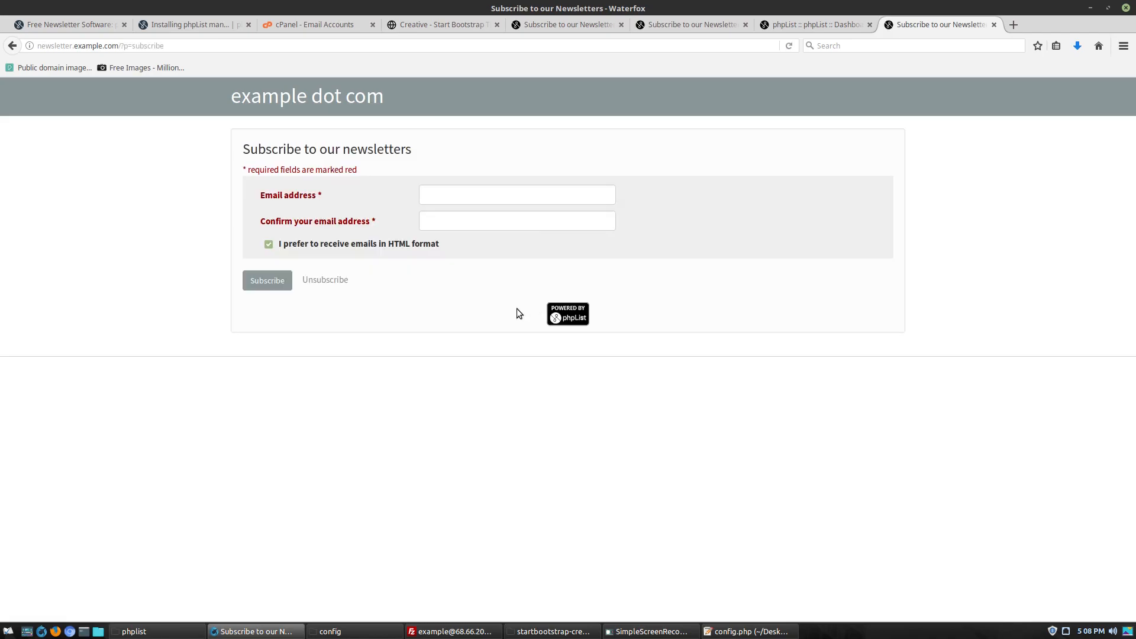
click(499, 199)
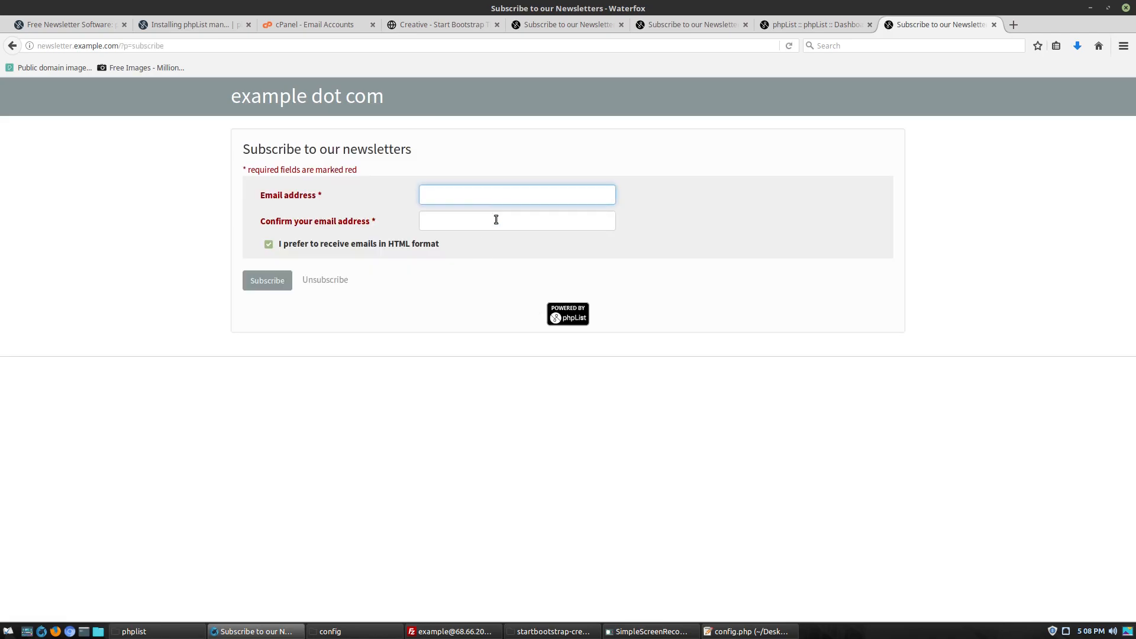
click(495, 223)
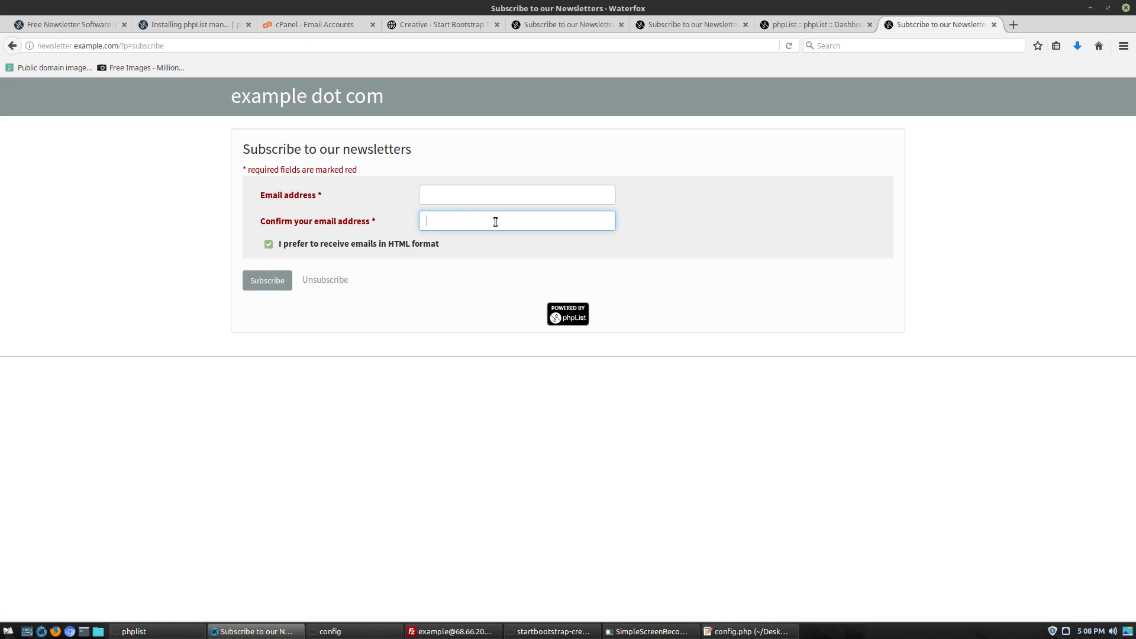
click(357, 245)
click(358, 245)
click(357, 245)
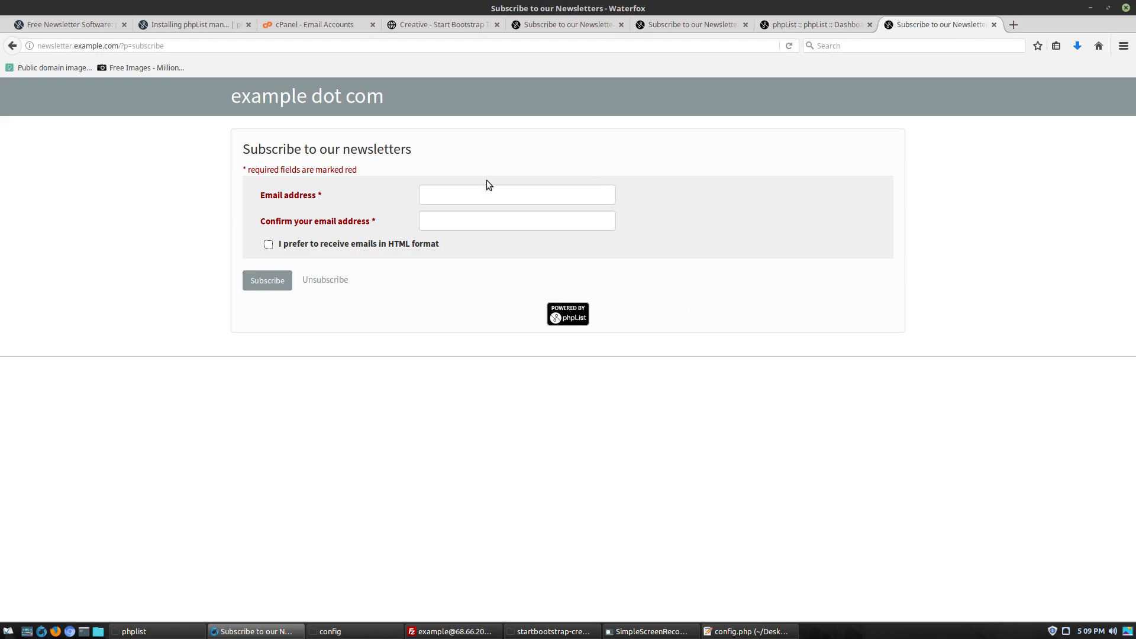
click(568, 25)
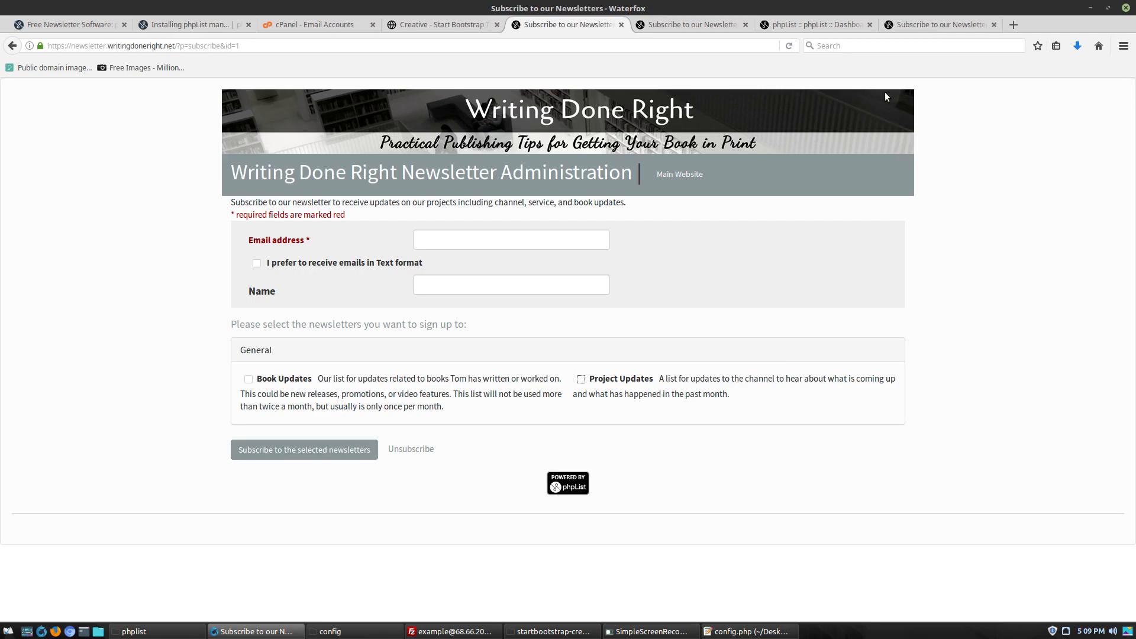
click(685, 26)
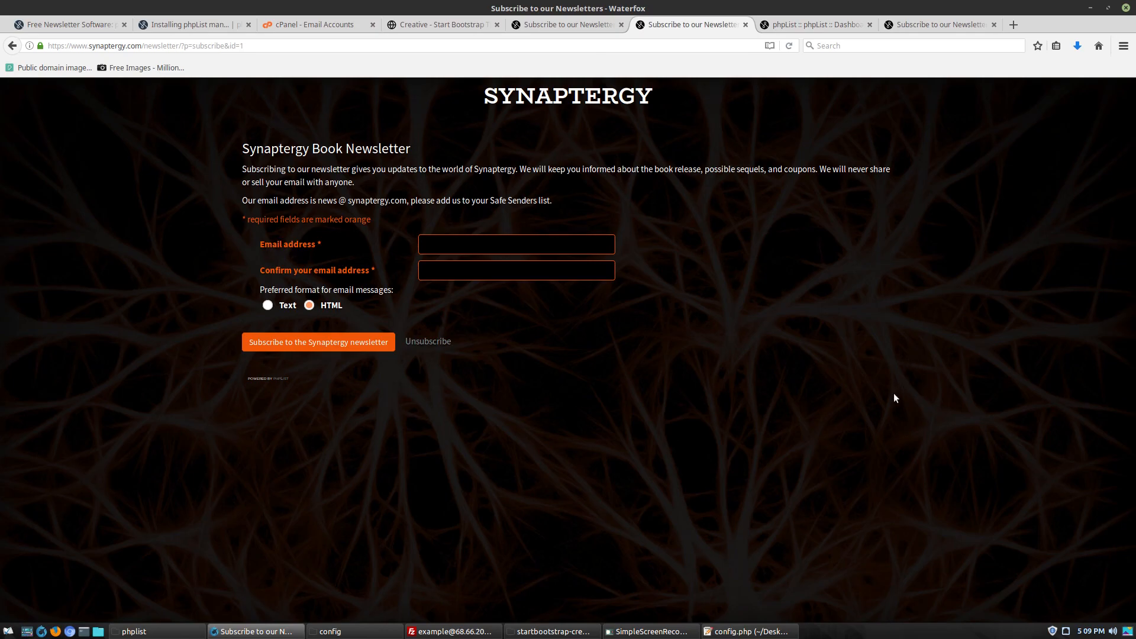
click(478, 270)
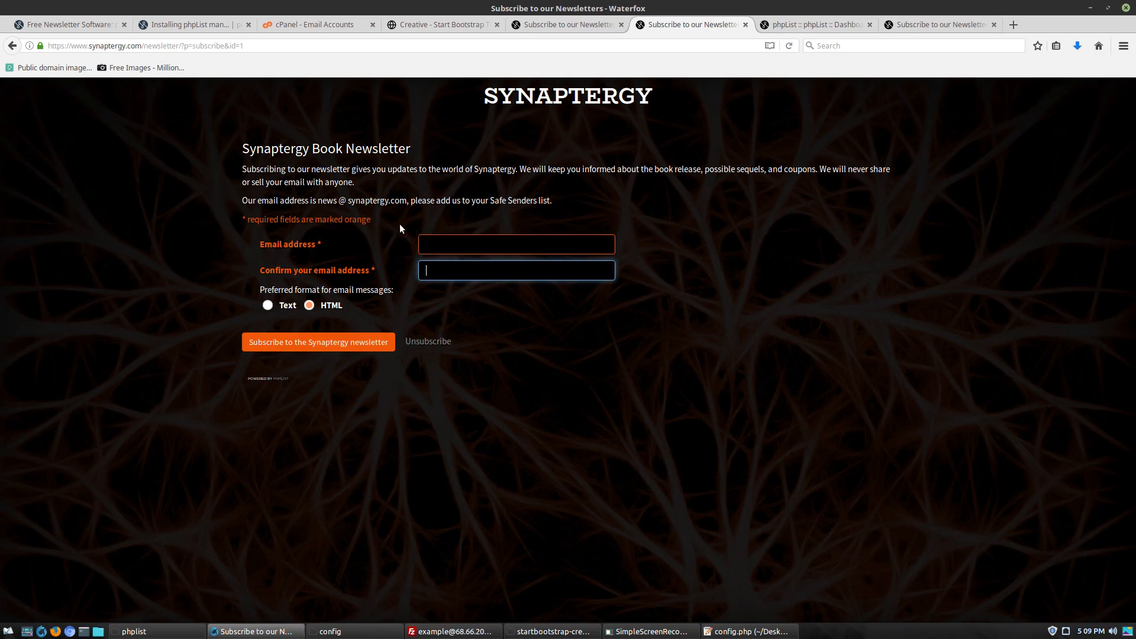
click(495, 247)
click(470, 276)
click(287, 305)
click(323, 306)
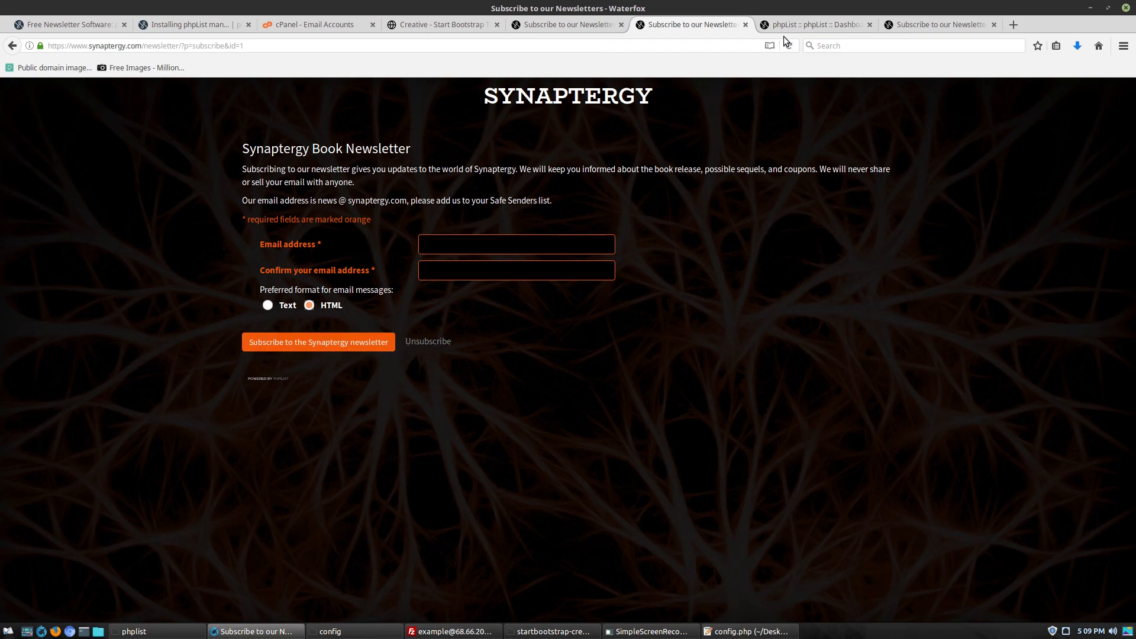
click(561, 29)
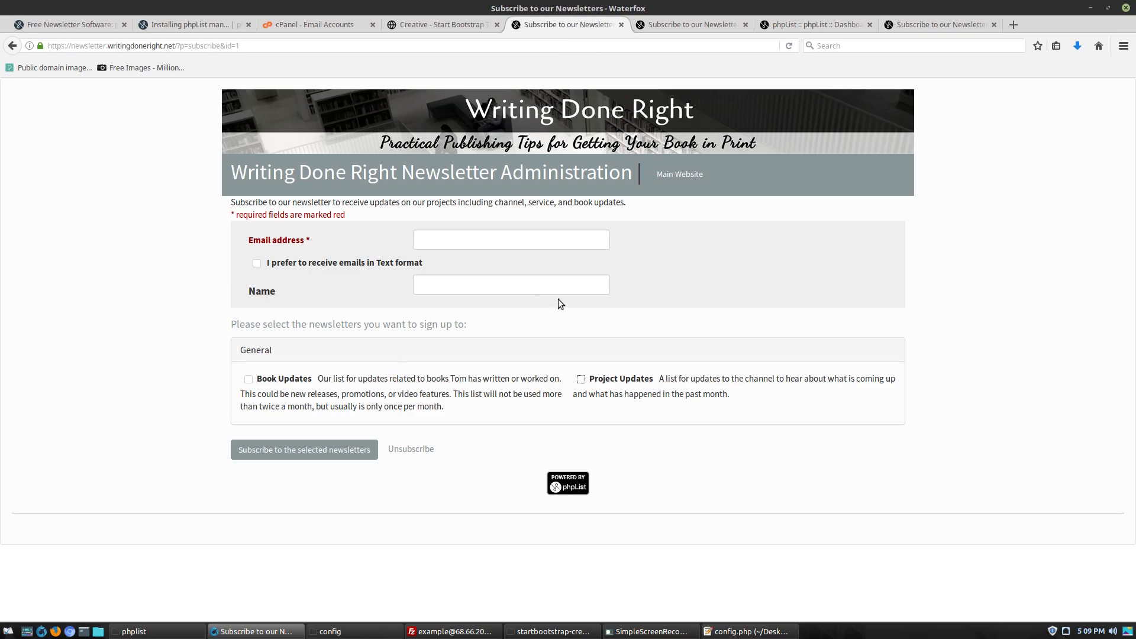